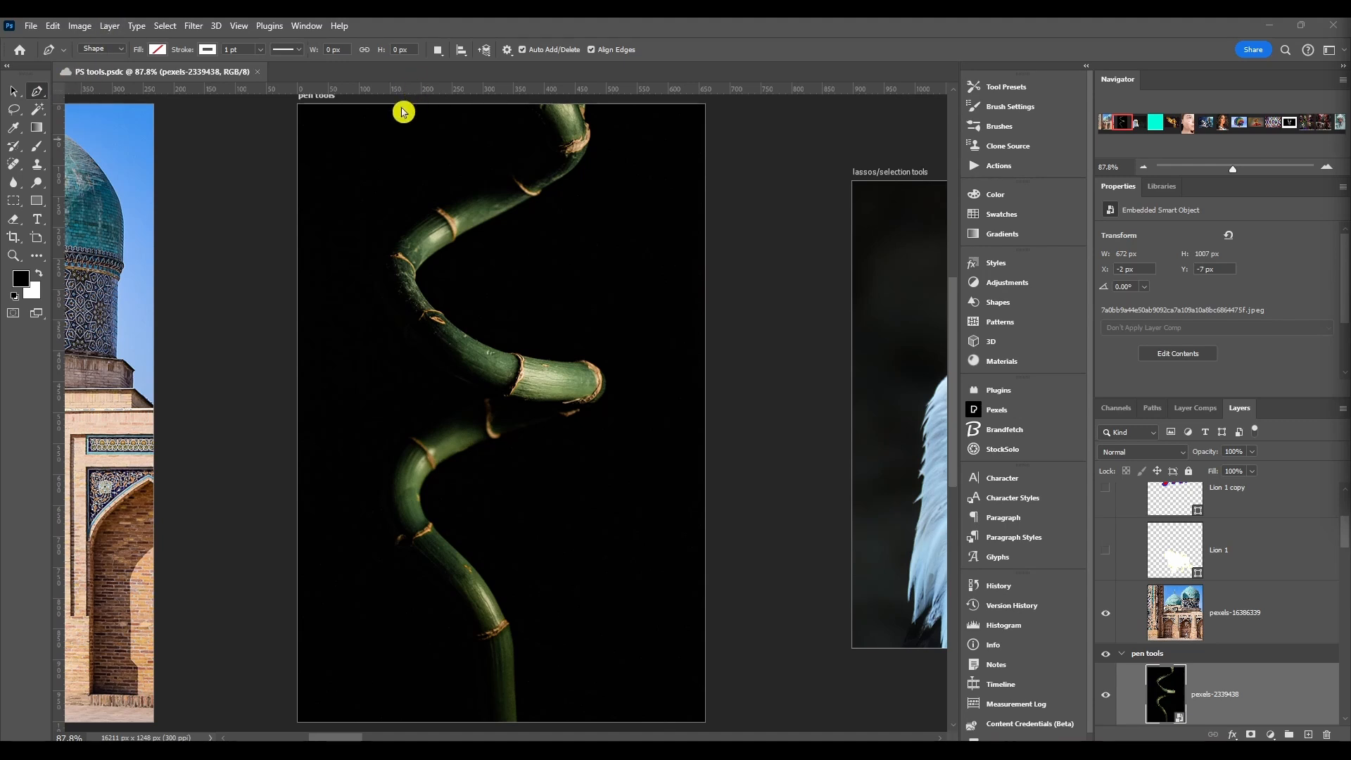
- Try to trace the upper bamboo edge with straight Pen tool segments, and undo the placed points
{"action": "right_click", "coordinate": [38, 93]}
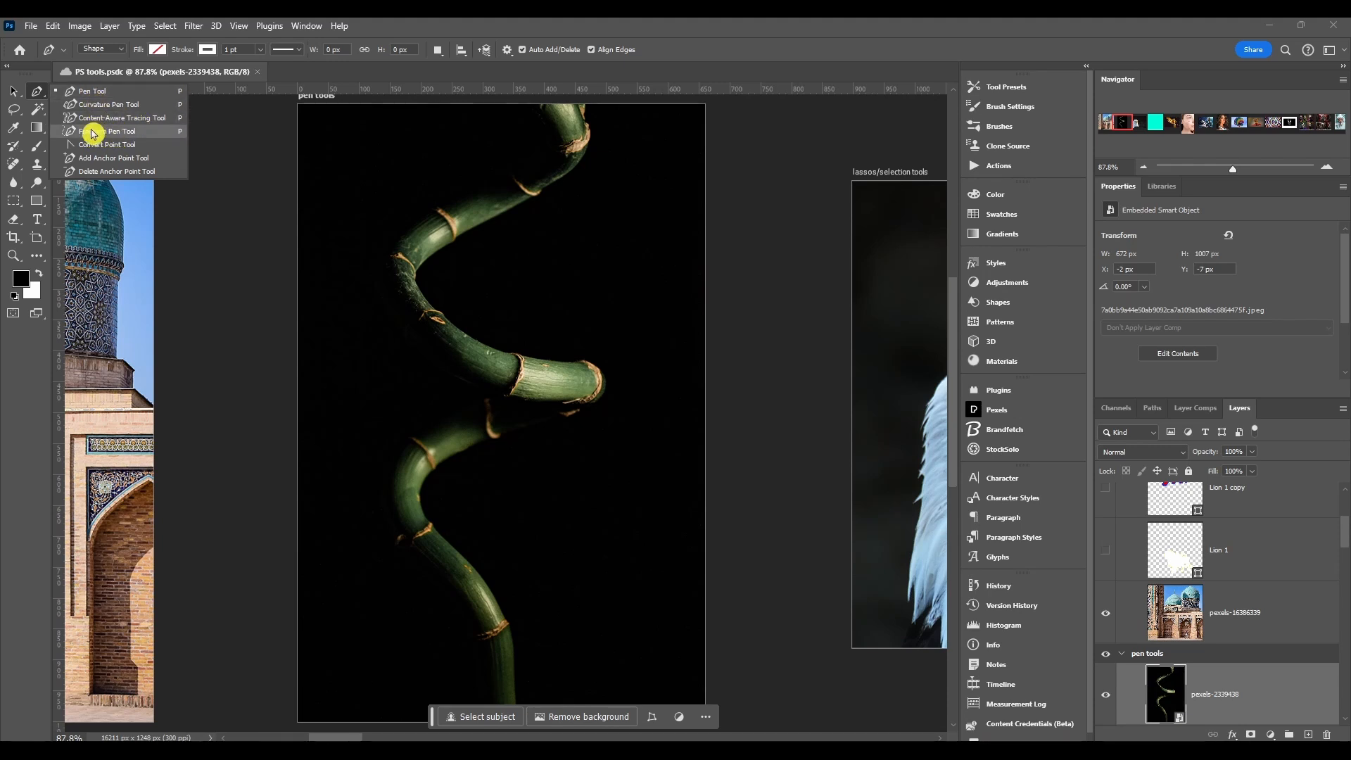
{"action": "left_click", "coordinate": [109, 97]}
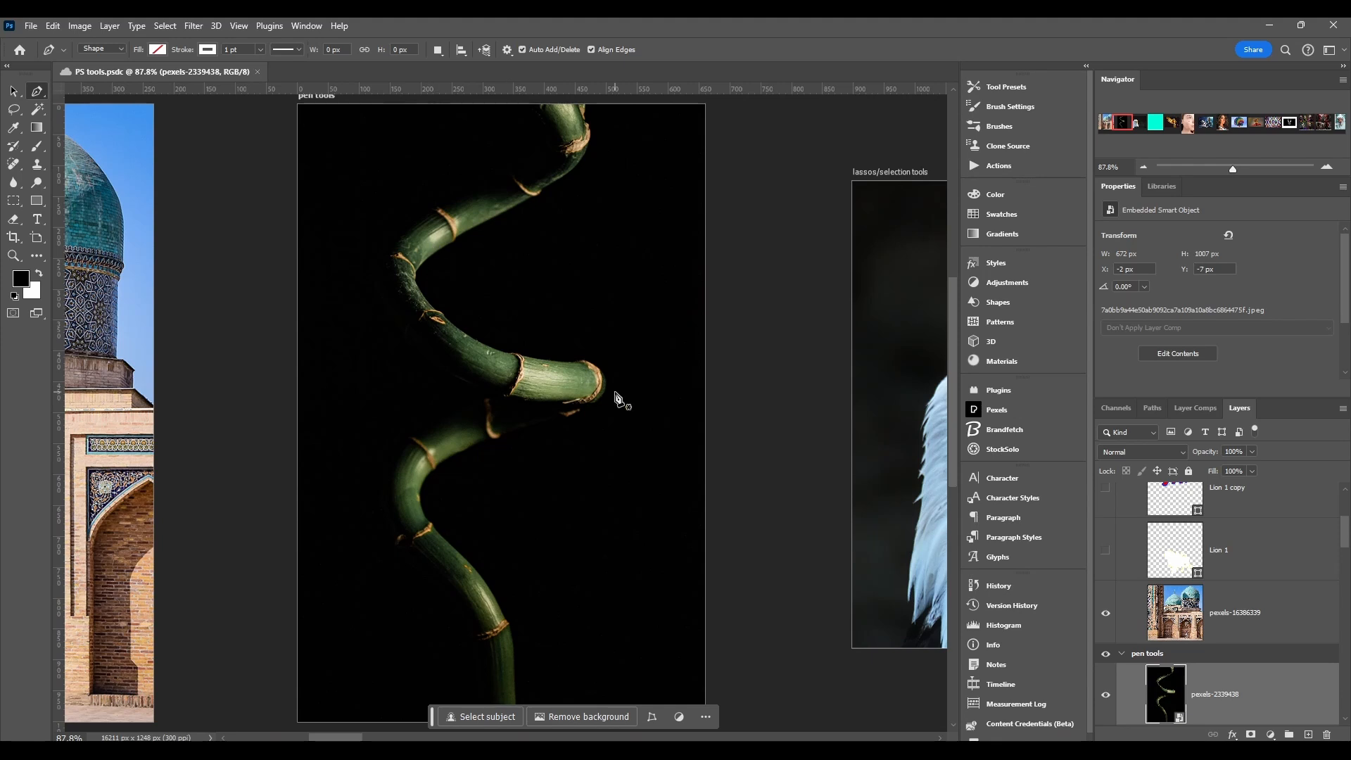
{"action": "left_click", "coordinate": [579, 107]}
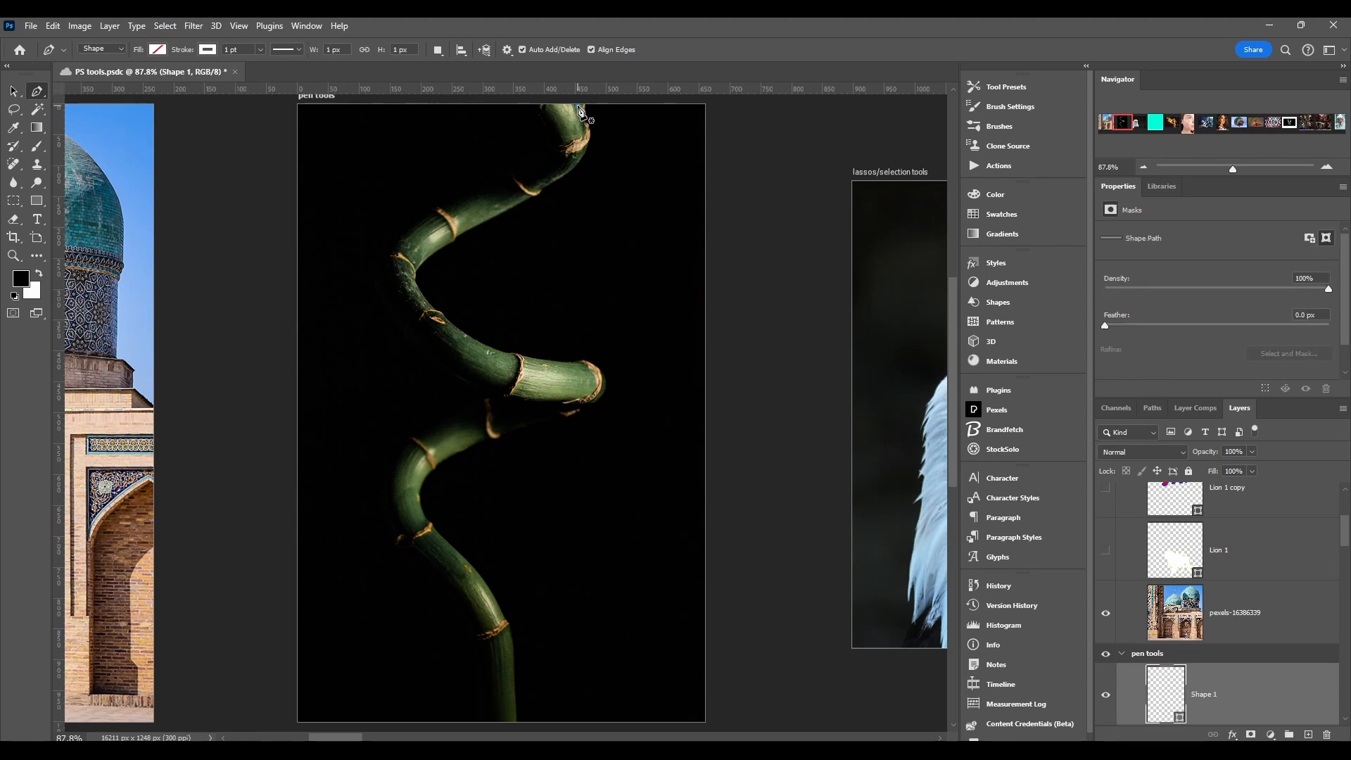
{"action": "left_click", "coordinate": [587, 140]}
{"action": "left_click", "coordinate": [542, 191]}
{"action": "left_click", "coordinate": [427, 248]}
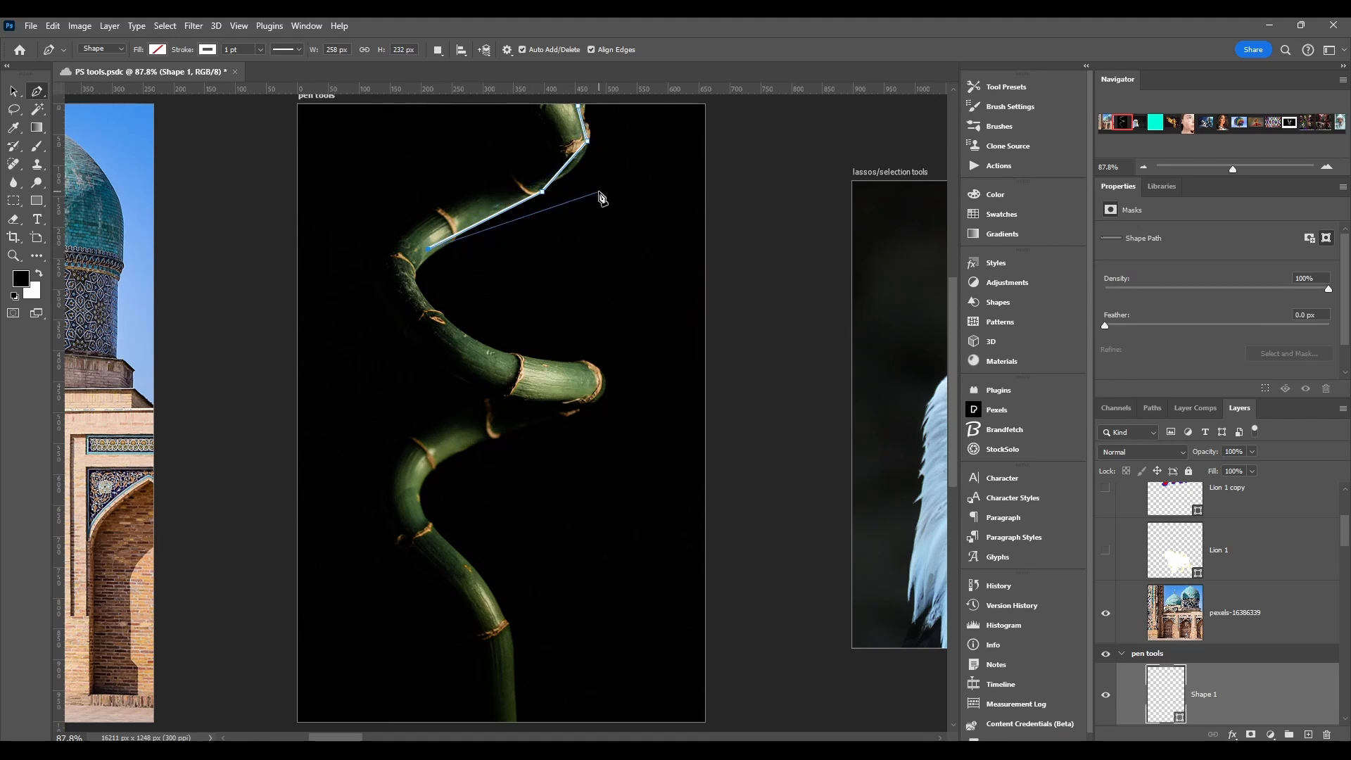
{"action": "key", "text": "ctrl+z"}
{"action": "key", "text": "ctrl+z"}
{"action": "key", "text": "ctrl+z"}
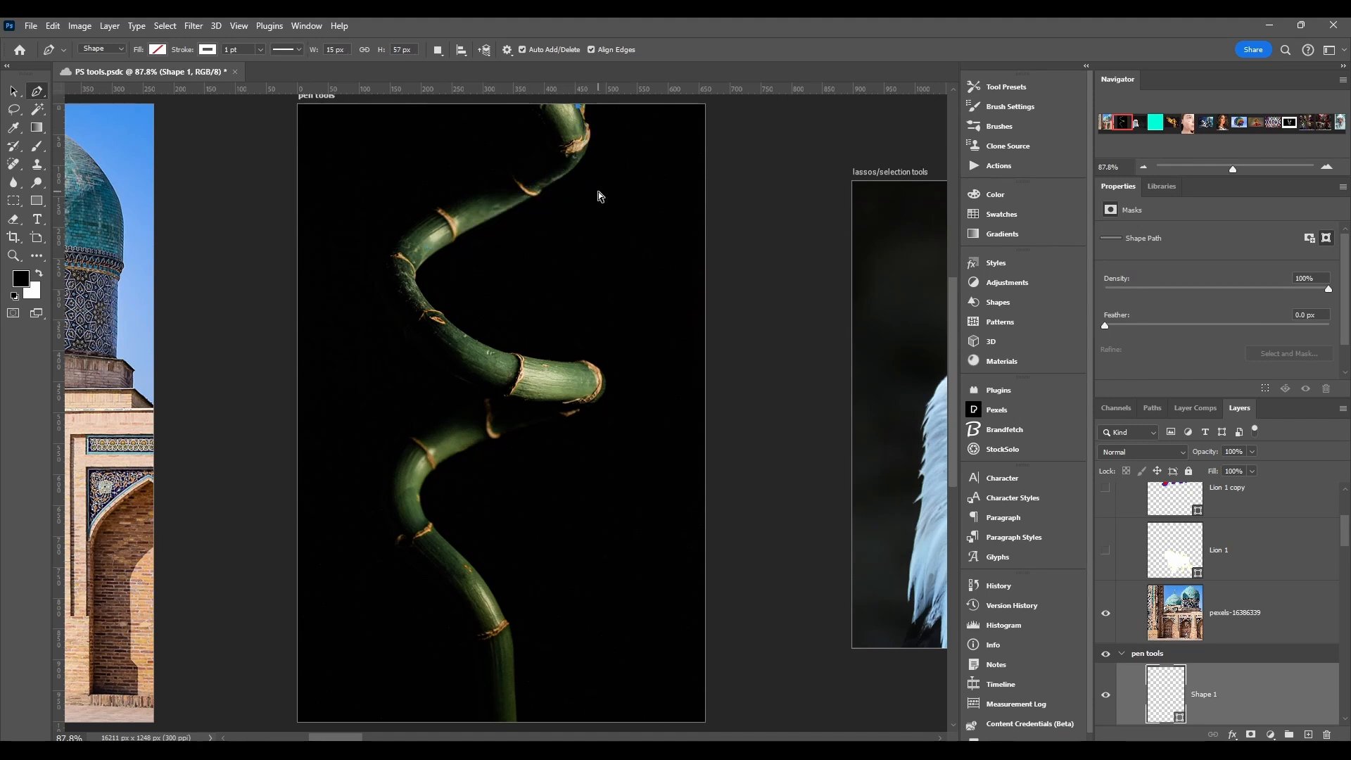
{"action": "key", "text": "ctrl+z"}
- Start a curved Pen path at the bamboo's top edge and shape its first bend, shortening the outgoing handle at the second anchor
{"action": "left_click", "coordinate": [581, 111]}
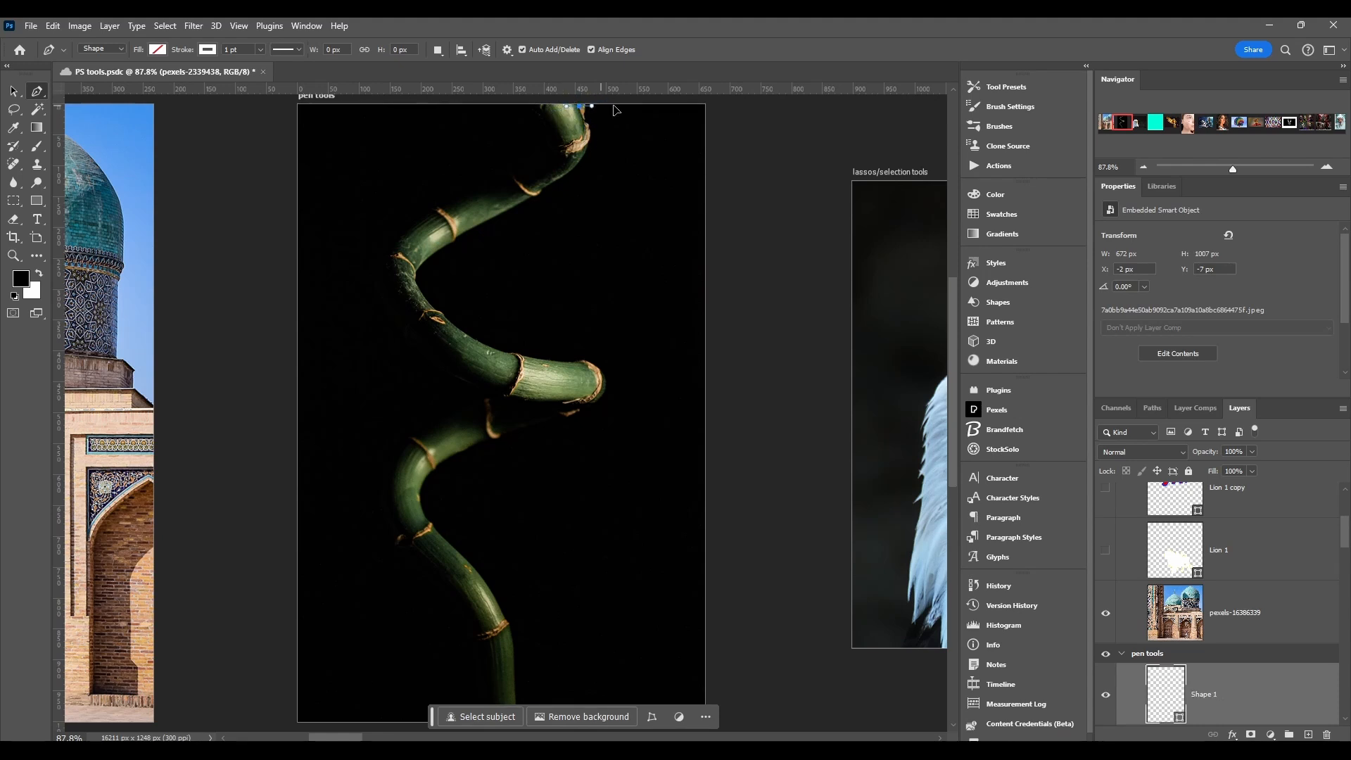
{"action": "mouse_move", "coordinate": [584, 136]}
{"action": "left_mouse_down"}
{"action": "mouse_move", "coordinate": [507, 99]}
{"action": "mouse_move", "coordinate": [519, 204]}
{"action": "mouse_move", "coordinate": [512, 130]}
{"action": "mouse_move", "coordinate": [612, 210]}
{"action": "mouse_move", "coordinate": [597, 156]}
{"action": "left_mouse_up"}
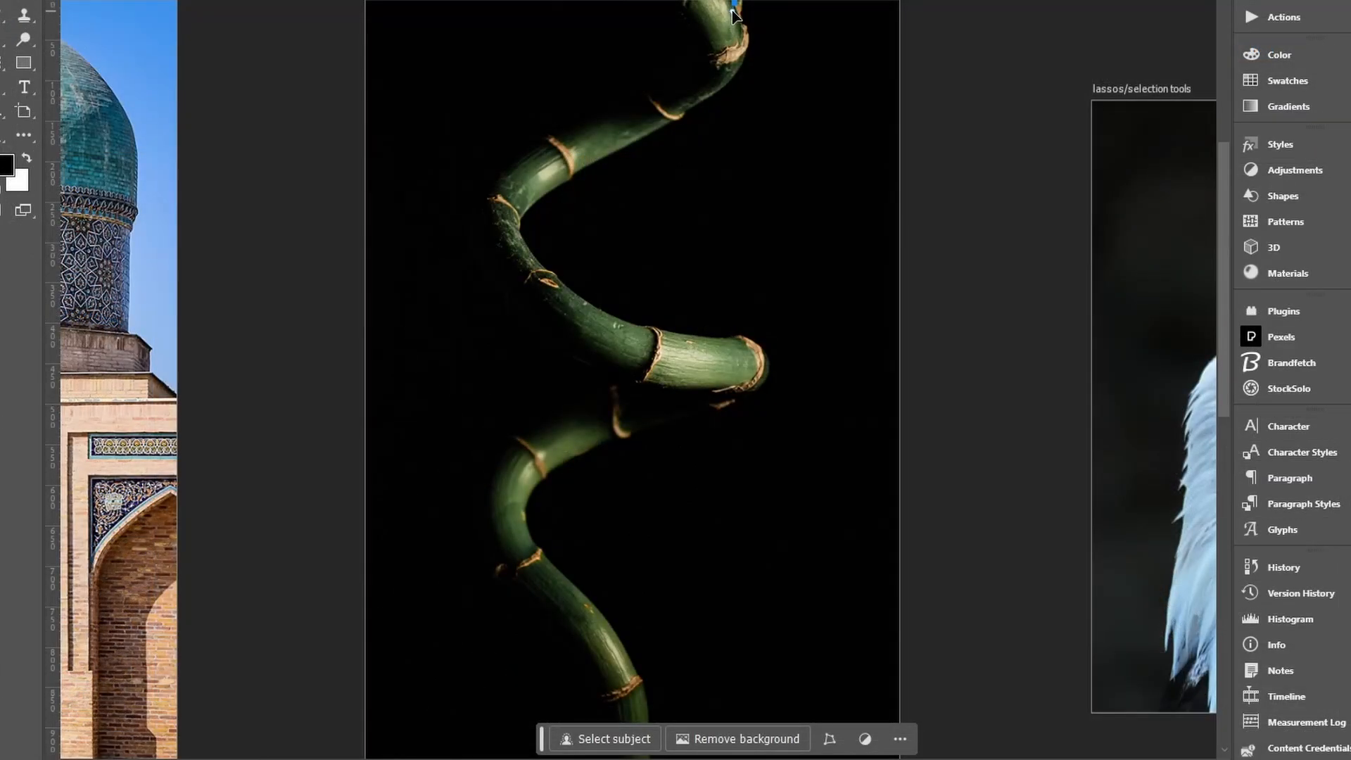
{"action": "left_click_drag", "start_coordinate": [734, 8], "coordinate": [746, 15]}
{"action": "left_click_drag", "start_coordinate": [740, 15], "coordinate": [741, 18]}
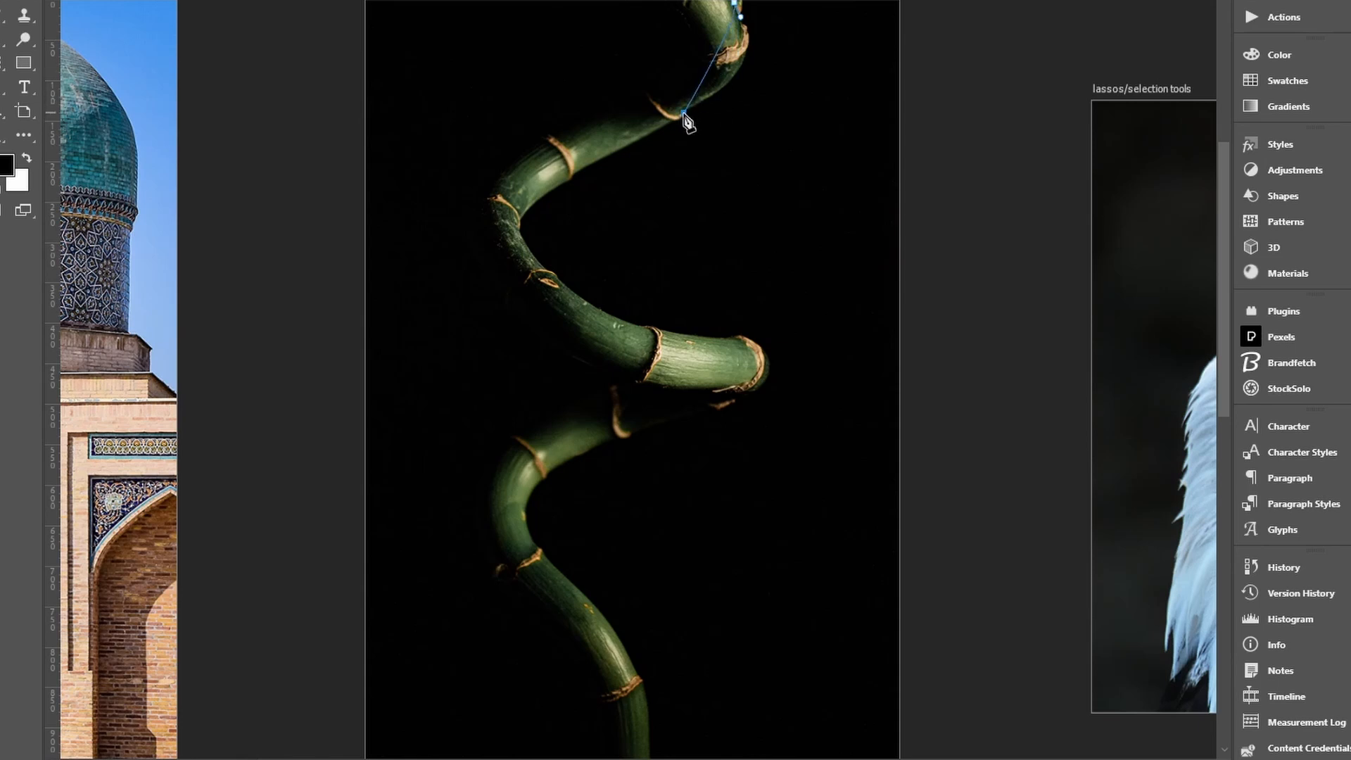
{"action": "left_click_drag", "start_coordinate": [683, 113], "coordinate": [586, 165]}
{"action": "mouse_move", "coordinate": [588, 164]}
{"action": "left_mouse_down"}
{"action": "mouse_move", "coordinate": [699, 104]}
{"action": "mouse_move", "coordinate": [667, 143]}
{"action": "mouse_move", "coordinate": [678, 178]}
{"action": "mouse_move", "coordinate": [665, 96]}
{"action": "mouse_move", "coordinate": [662, 113]}
{"action": "mouse_move", "coordinate": [691, 119]}
{"action": "mouse_move", "coordinate": [782, 62]}
{"action": "mouse_move", "coordinate": [708, 118]}
{"action": "mouse_move", "coordinate": [667, 103]}
{"action": "mouse_move", "coordinate": [663, 124]}
{"action": "mouse_move", "coordinate": [673, 100]}
{"action": "mouse_move", "coordinate": [650, 131]}
{"action": "mouse_move", "coordinate": [673, 122]}
{"action": "mouse_move", "coordinate": [545, 184]}
{"action": "mouse_move", "coordinate": [581, 162]}
{"action": "mouse_move", "coordinate": [582, 193]}
{"action": "mouse_move", "coordinate": [606, 164]}
{"action": "mouse_move", "coordinate": [661, 182]}
{"action": "mouse_move", "coordinate": [624, 116]}
{"action": "mouse_move", "coordinate": [652, 156]}
{"action": "mouse_move", "coordinate": [685, 124]}
{"action": "mouse_move", "coordinate": [591, 159]}
{"action": "mouse_move", "coordinate": [516, 247]}
{"action": "mouse_move", "coordinate": [672, 121]}
{"action": "mouse_move", "coordinate": [604, 167]}
{"action": "mouse_move", "coordinate": [660, 133]}
{"action": "left_mouse_up"}
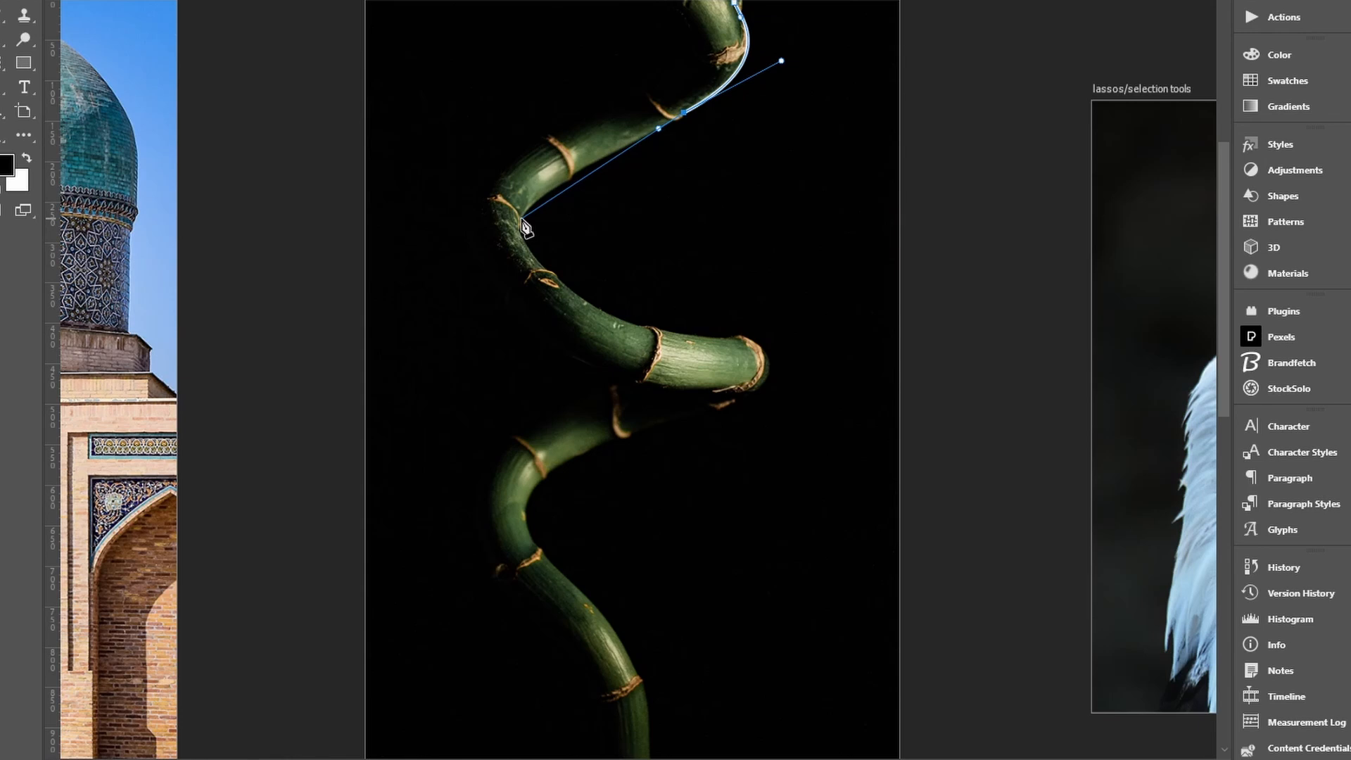
- Try an anchor at the inner bend of the bamboo with differently angled handles, and undo it
{"action": "mouse_move", "coordinate": [522, 218]}
{"action": "left_mouse_down"}
{"action": "mouse_move", "coordinate": [499, 256]}
{"action": "mouse_move", "coordinate": [491, 233]}
{"action": "mouse_move", "coordinate": [415, 256]}
{"action": "mouse_move", "coordinate": [438, 278]}
{"action": "mouse_move", "coordinate": [497, 231]}
{"action": "mouse_move", "coordinate": [518, 232]}
{"action": "mouse_move", "coordinate": [502, 253]}
{"action": "mouse_move", "coordinate": [518, 237]}
{"action": "left_mouse_up"}
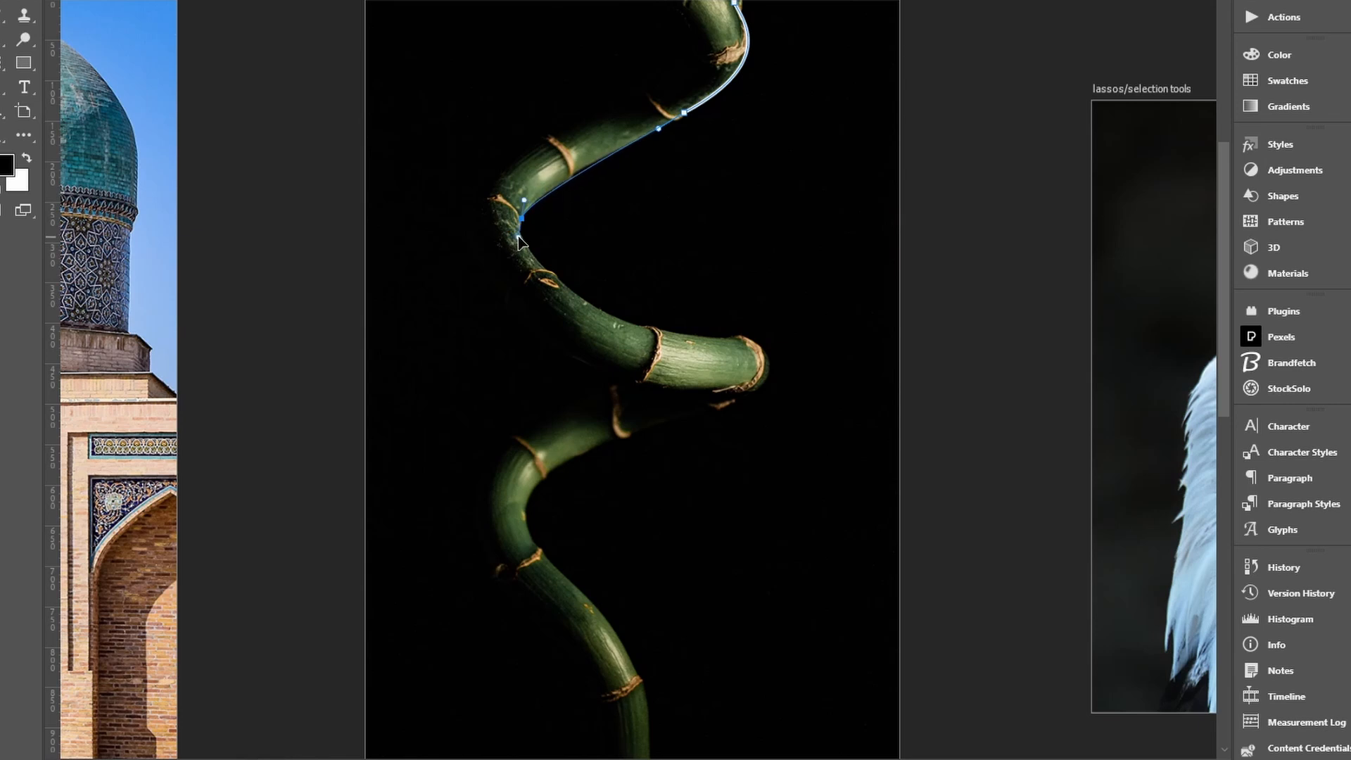
{"action": "left_click_drag", "start_coordinate": [522, 244], "coordinate": [514, 247]}
{"action": "left_click_drag", "start_coordinate": [523, 250], "coordinate": [516, 251]}
{"action": "left_click_drag", "start_coordinate": [516, 245], "coordinate": [539, 238]}
{"action": "left_click_drag", "start_coordinate": [516, 241], "coordinate": [670, 269]}
{"action": "key", "text": "ctrl+z"}
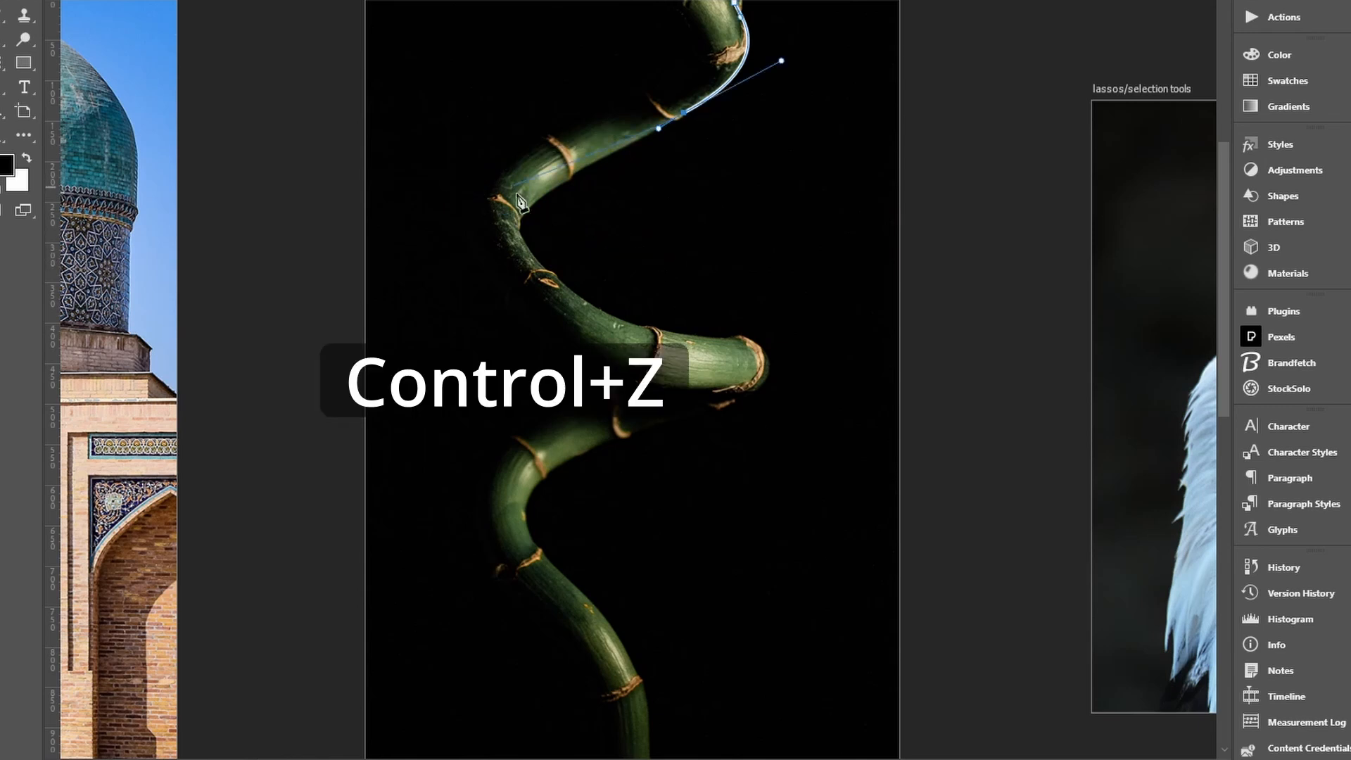
- Continue the path with curve anchors at the inner bend, the rounded end and the joint below it, redirecting each outgoing handle along the edge
{"action": "left_click_drag", "start_coordinate": [524, 216], "coordinate": [585, 253]}
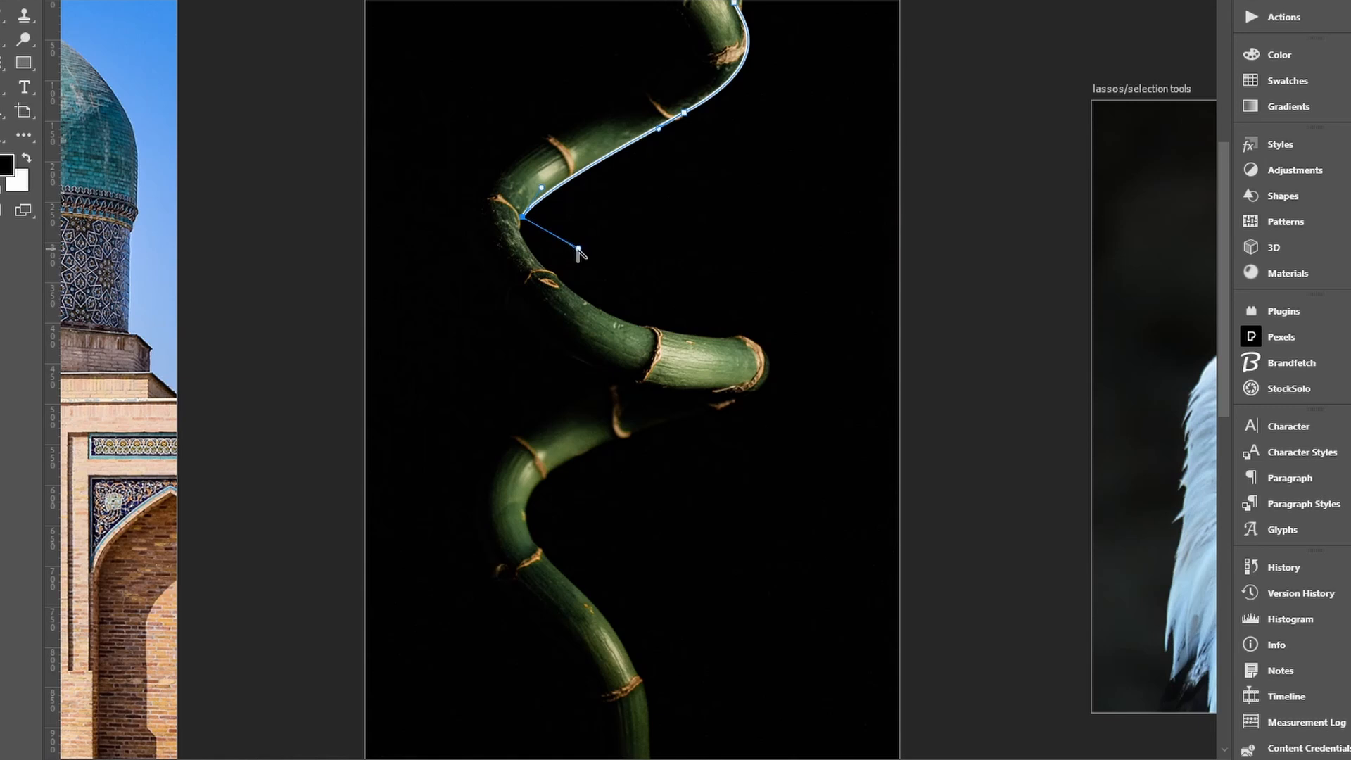
{"action": "left_click_drag", "start_coordinate": [578, 252], "coordinate": [511, 258]}
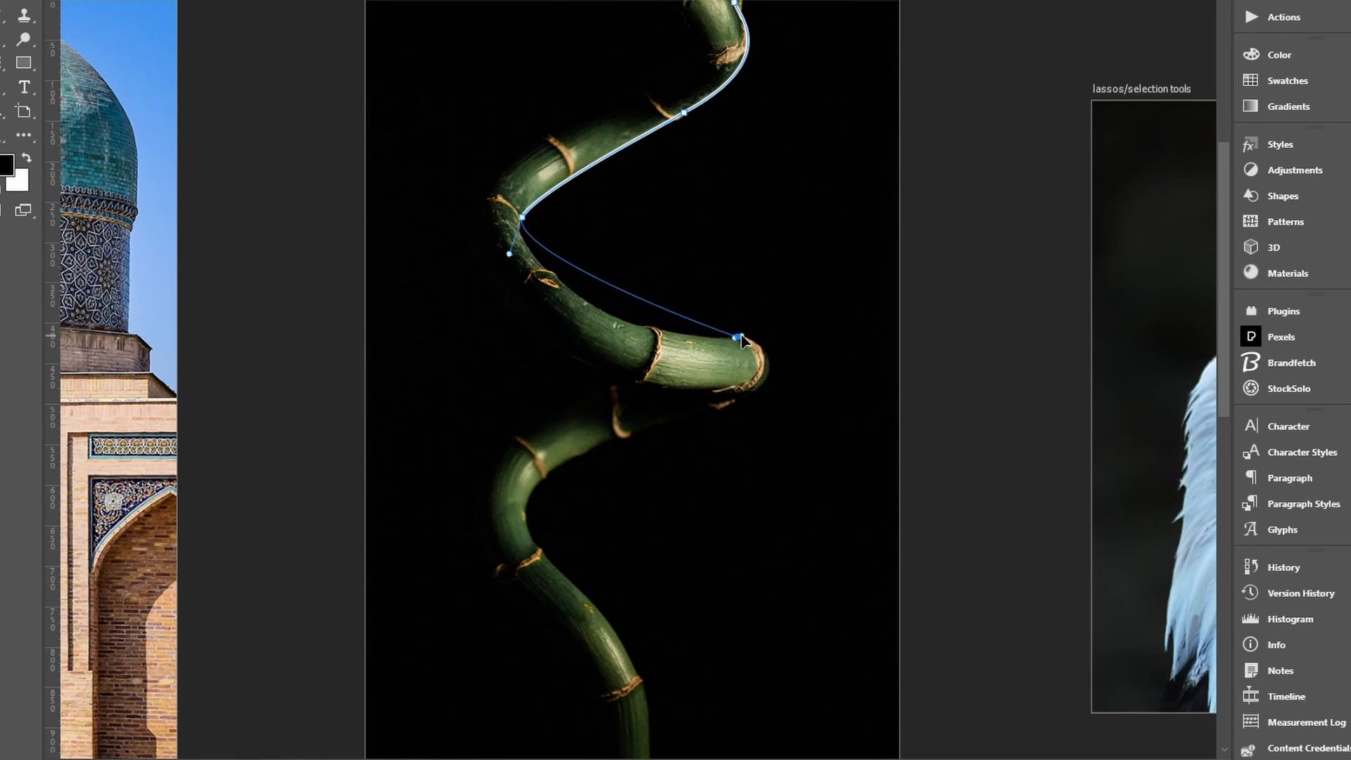
{"action": "left_click_drag", "start_coordinate": [738, 337], "coordinate": [867, 325]}
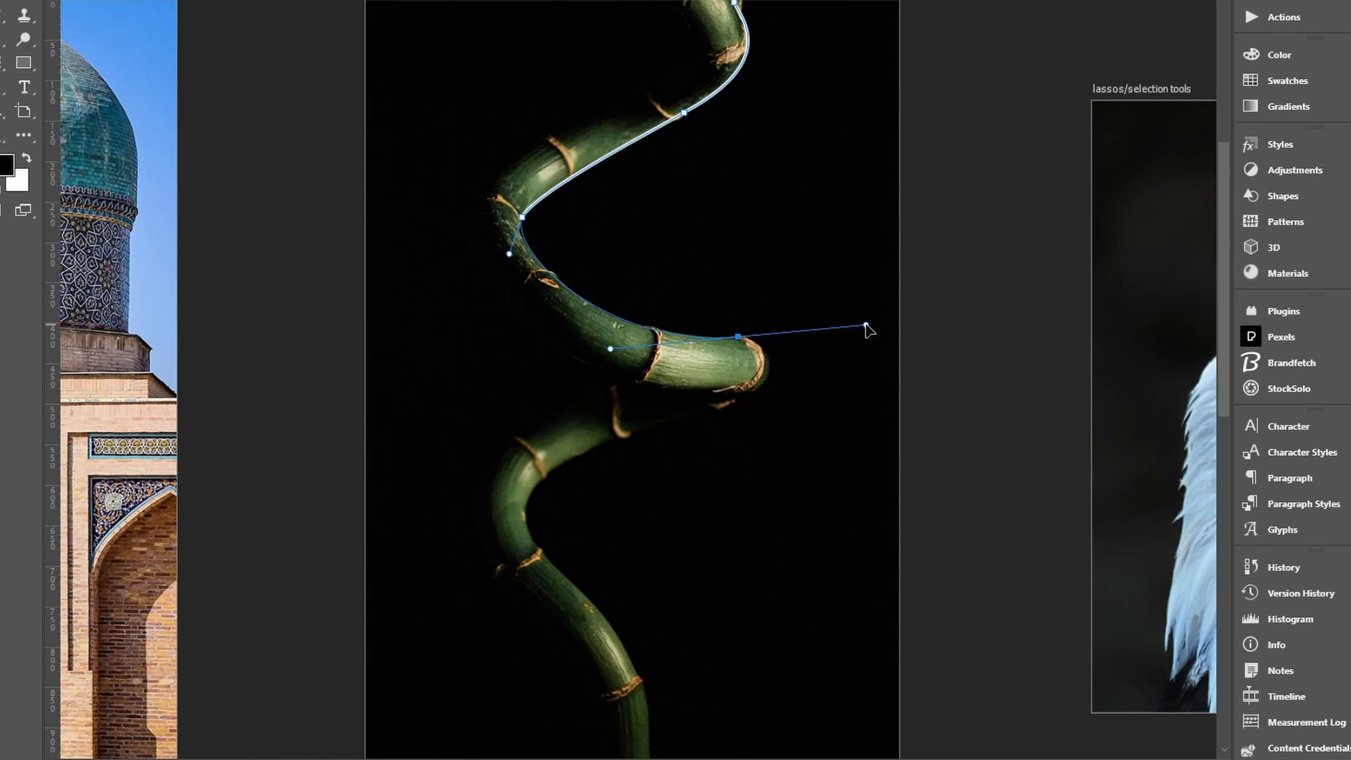
{"action": "left_click_drag", "start_coordinate": [867, 325], "coordinate": [787, 360]}
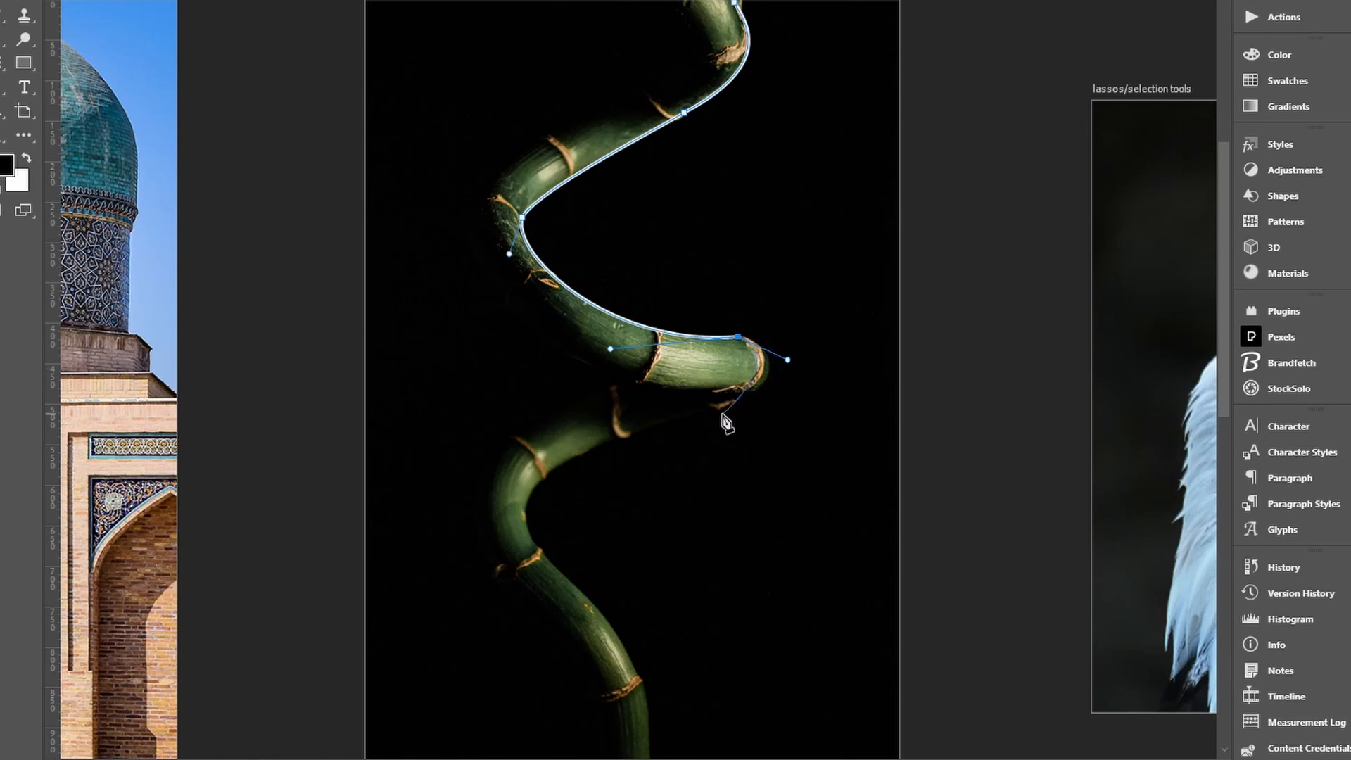
{"action": "left_click_drag", "start_coordinate": [630, 436], "coordinate": [457, 483]}
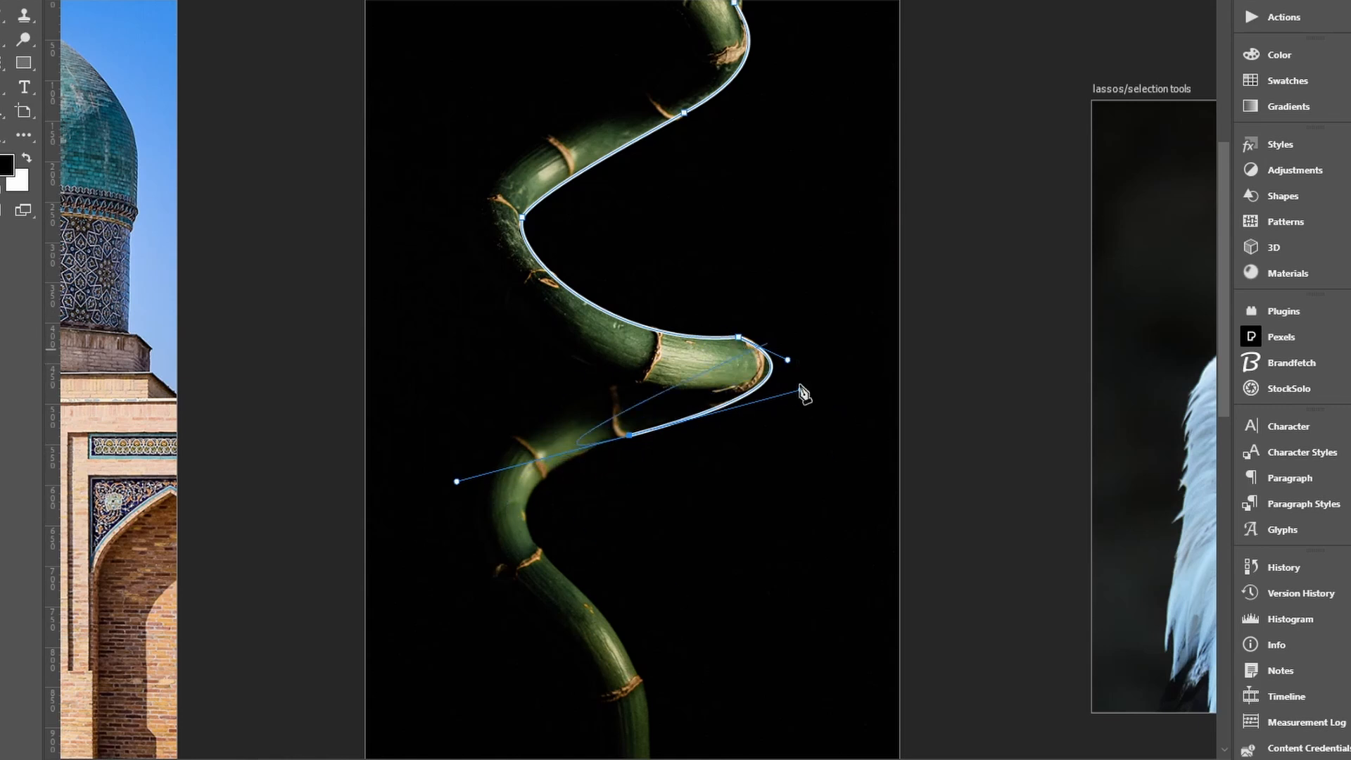
{"action": "left_click_drag", "start_coordinate": [629, 436], "coordinate": [577, 460]}
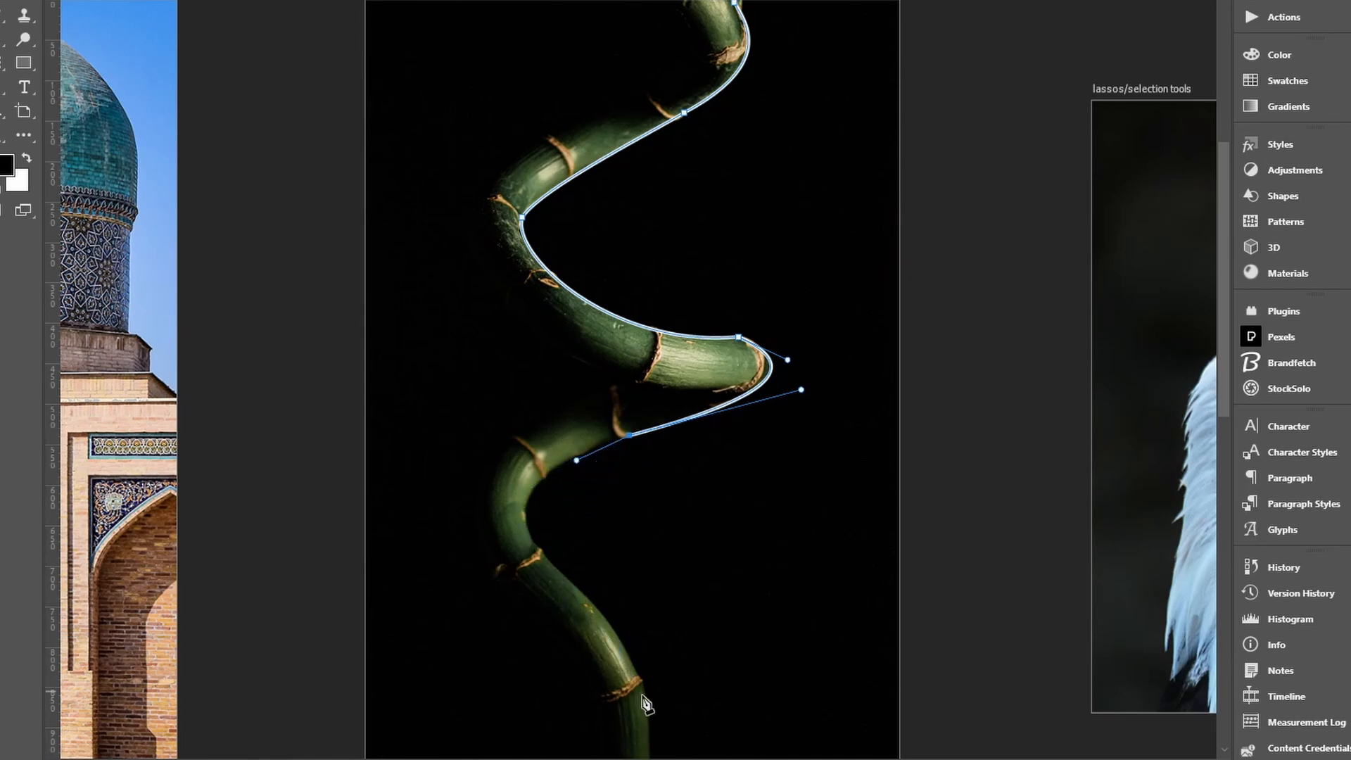
- Trace the lower bamboo edge, adjusting the curve handles to fit, and end the open path at the image's bottom border
{"action": "left_click_drag", "start_coordinate": [650, 757], "coordinate": [505, 577]}
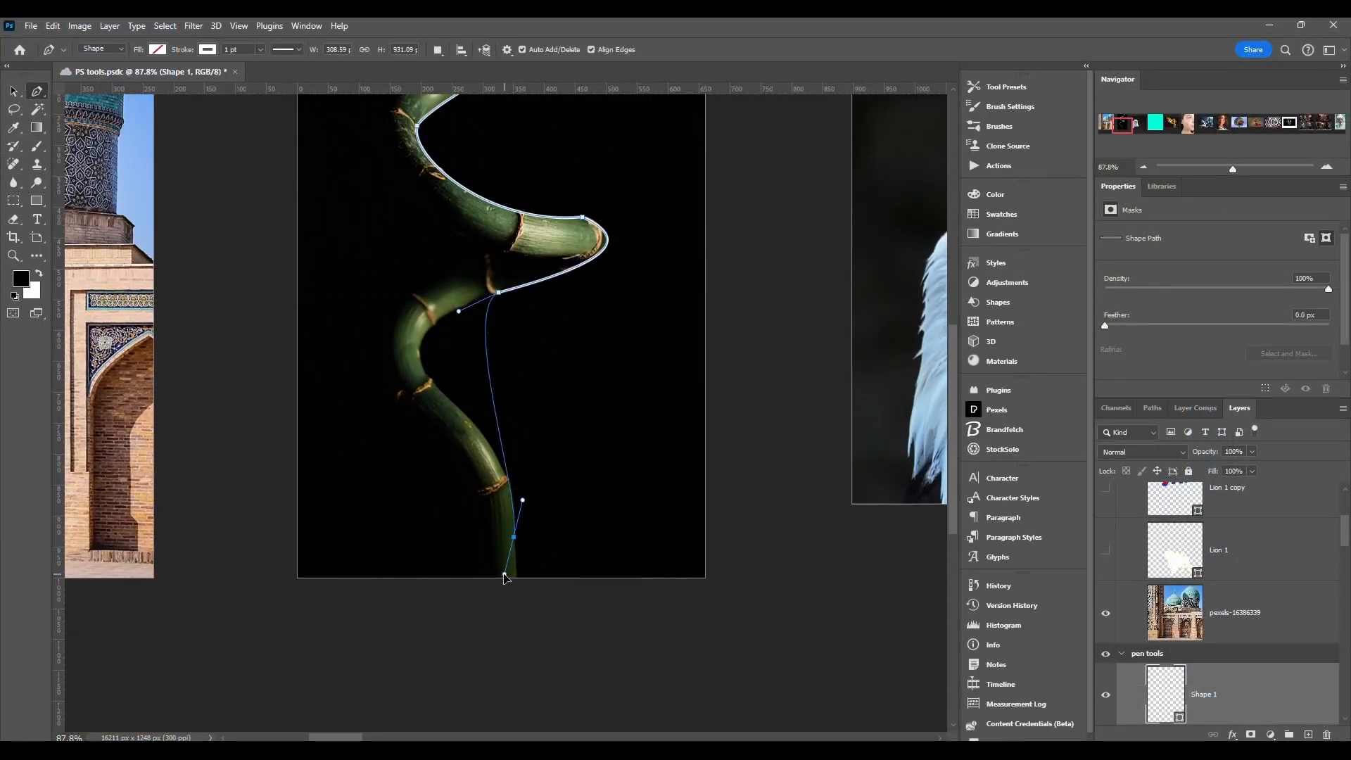
{"action": "left_click_drag", "start_coordinate": [520, 502], "coordinate": [523, 501]}
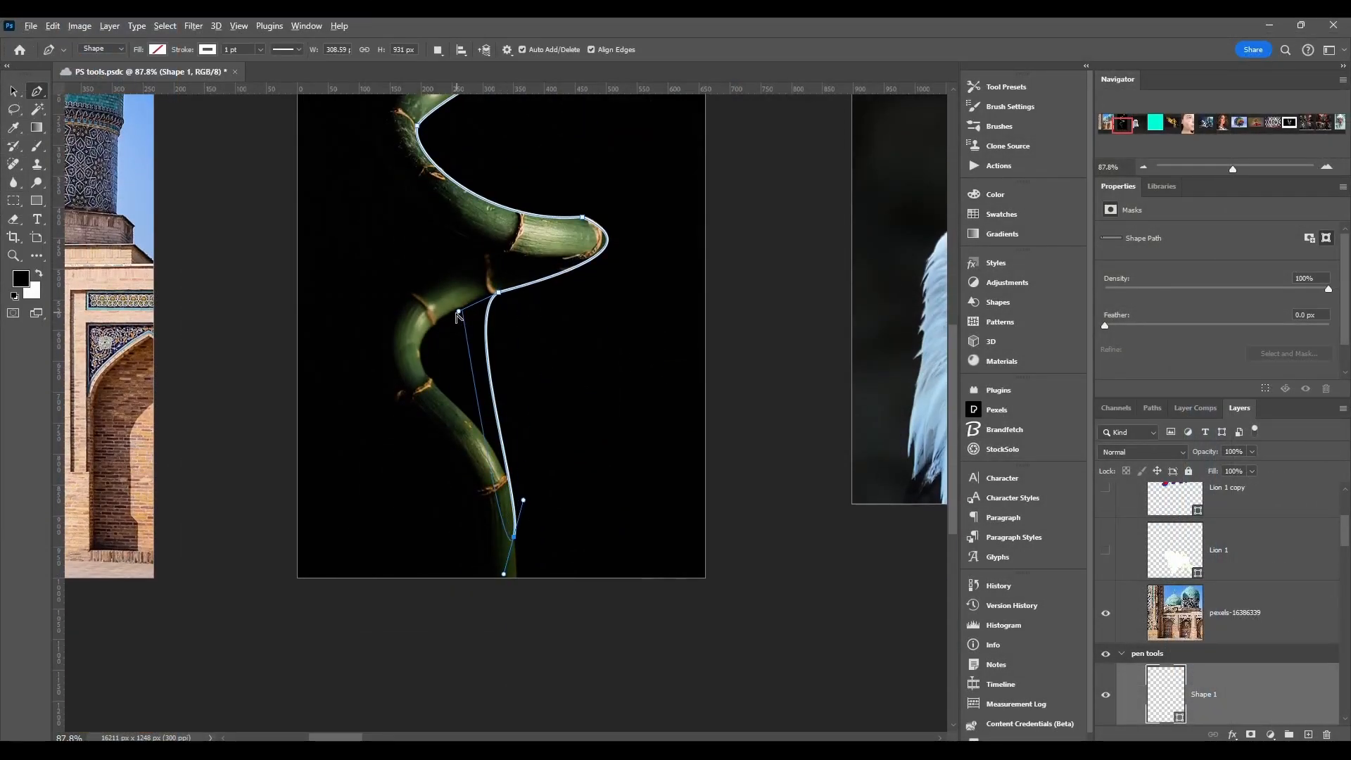
{"action": "left_click_drag", "start_coordinate": [459, 311], "coordinate": [301, 349]}
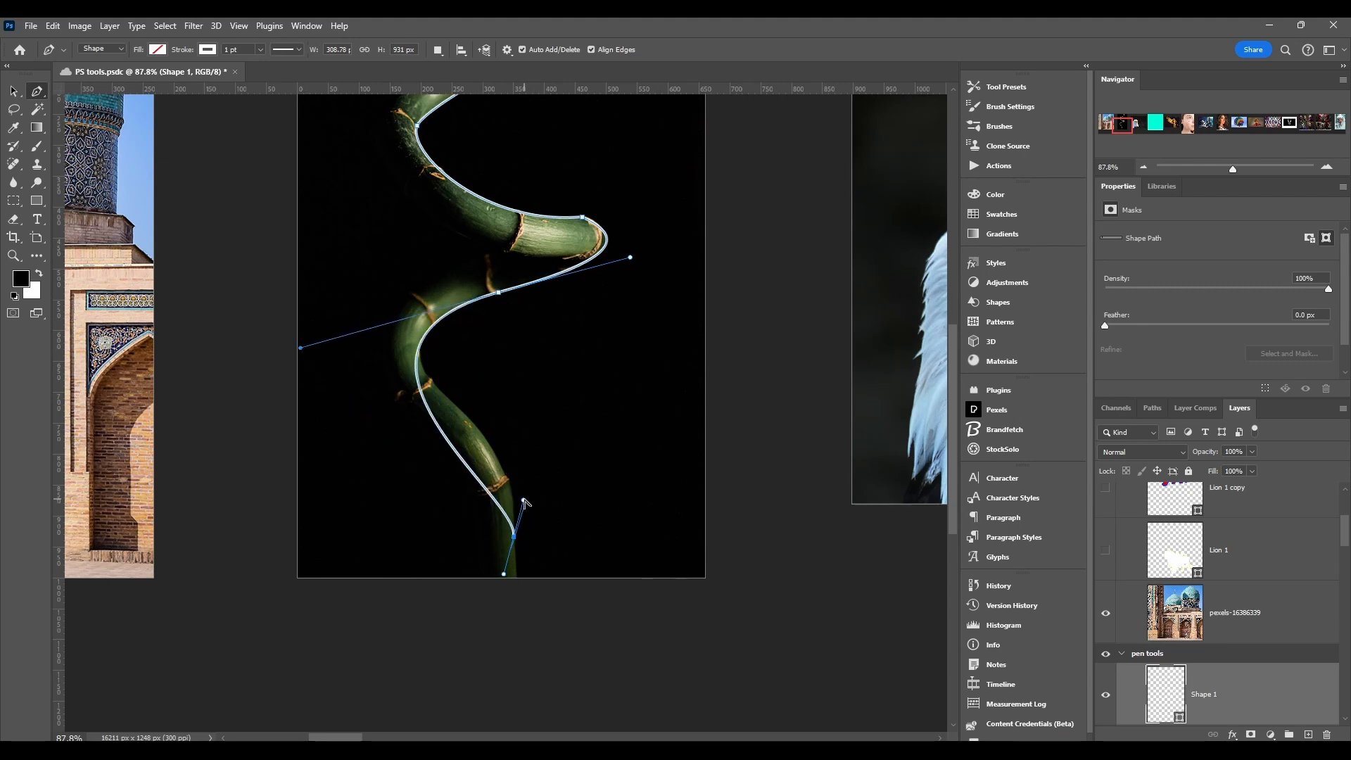
{"action": "left_click_drag", "start_coordinate": [524, 501], "coordinate": [537, 407]}
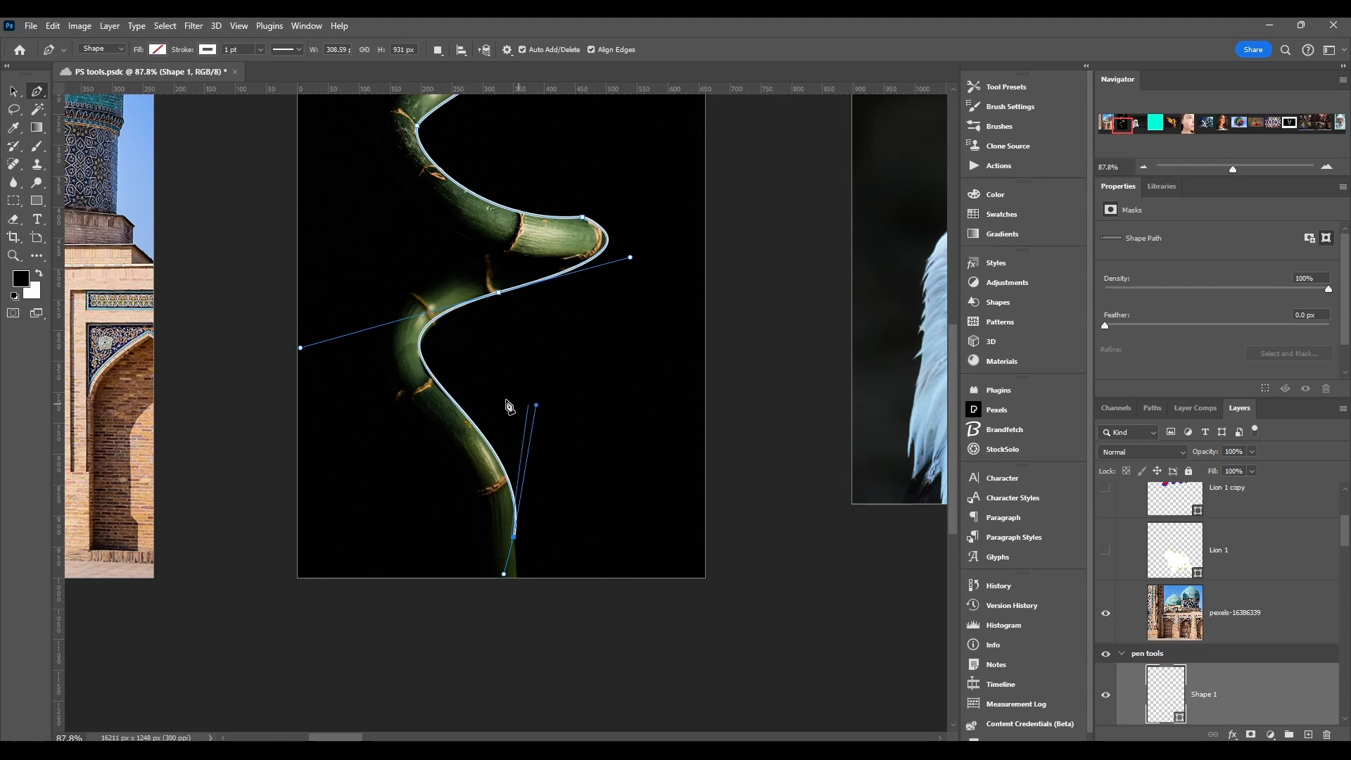
{"action": "mouse_move", "coordinate": [300, 349]}
{"action": "left_mouse_down"}
{"action": "mouse_move", "coordinate": [283, 366]}
{"action": "mouse_move", "coordinate": [302, 362]}
{"action": "left_mouse_up"}
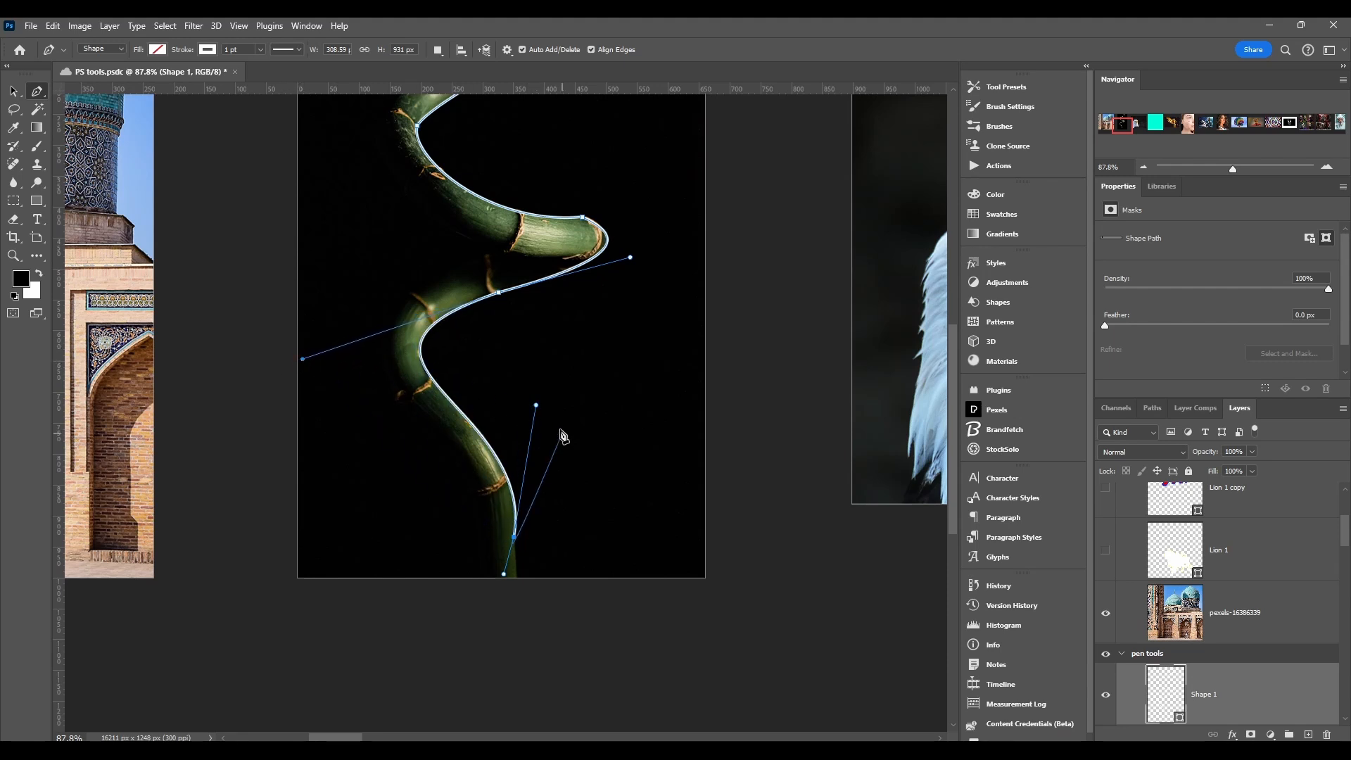
{"action": "mouse_move", "coordinate": [539, 408]}
{"action": "left_mouse_down"}
{"action": "mouse_move", "coordinate": [582, 474]}
{"action": "mouse_move", "coordinate": [534, 431]}
{"action": "mouse_move", "coordinate": [536, 407]}
{"action": "left_mouse_up"}
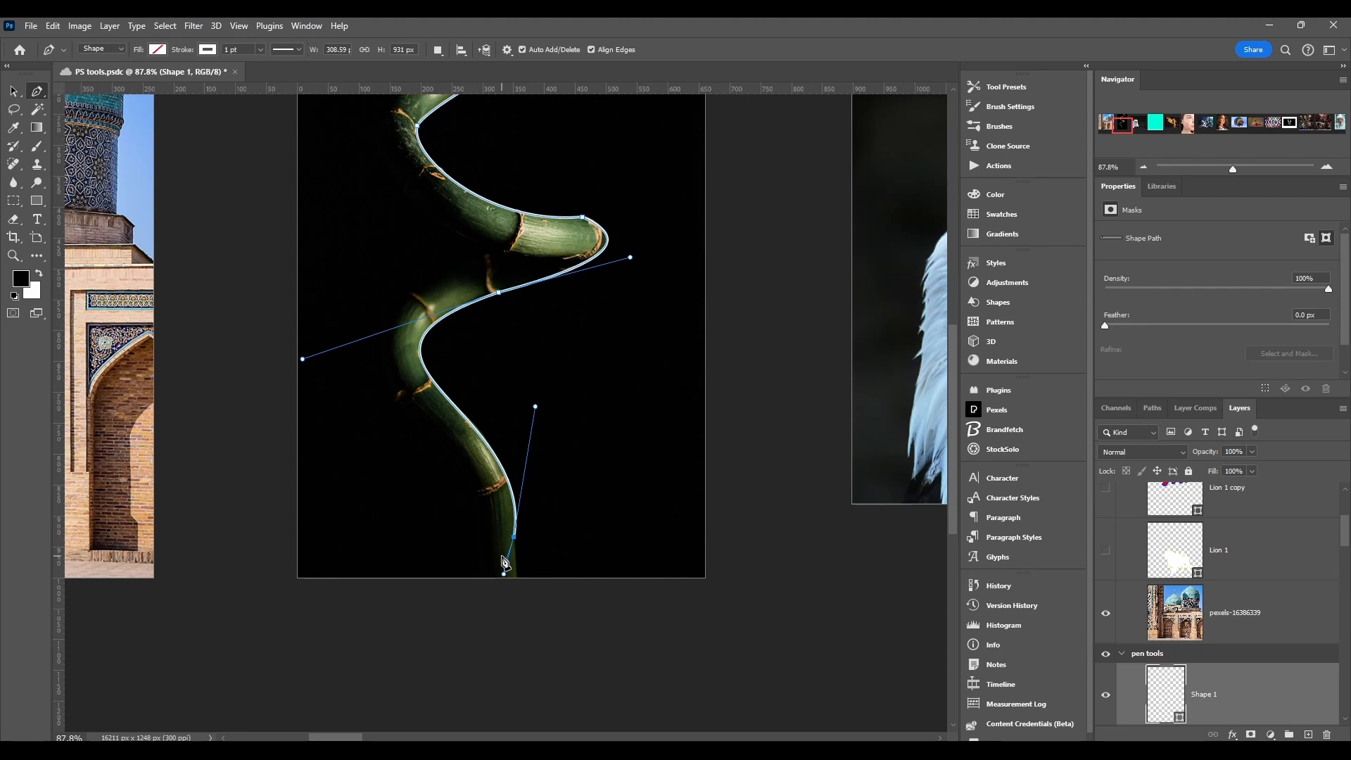
{"action": "left_click_drag", "start_coordinate": [517, 575], "coordinate": [556, 524]}
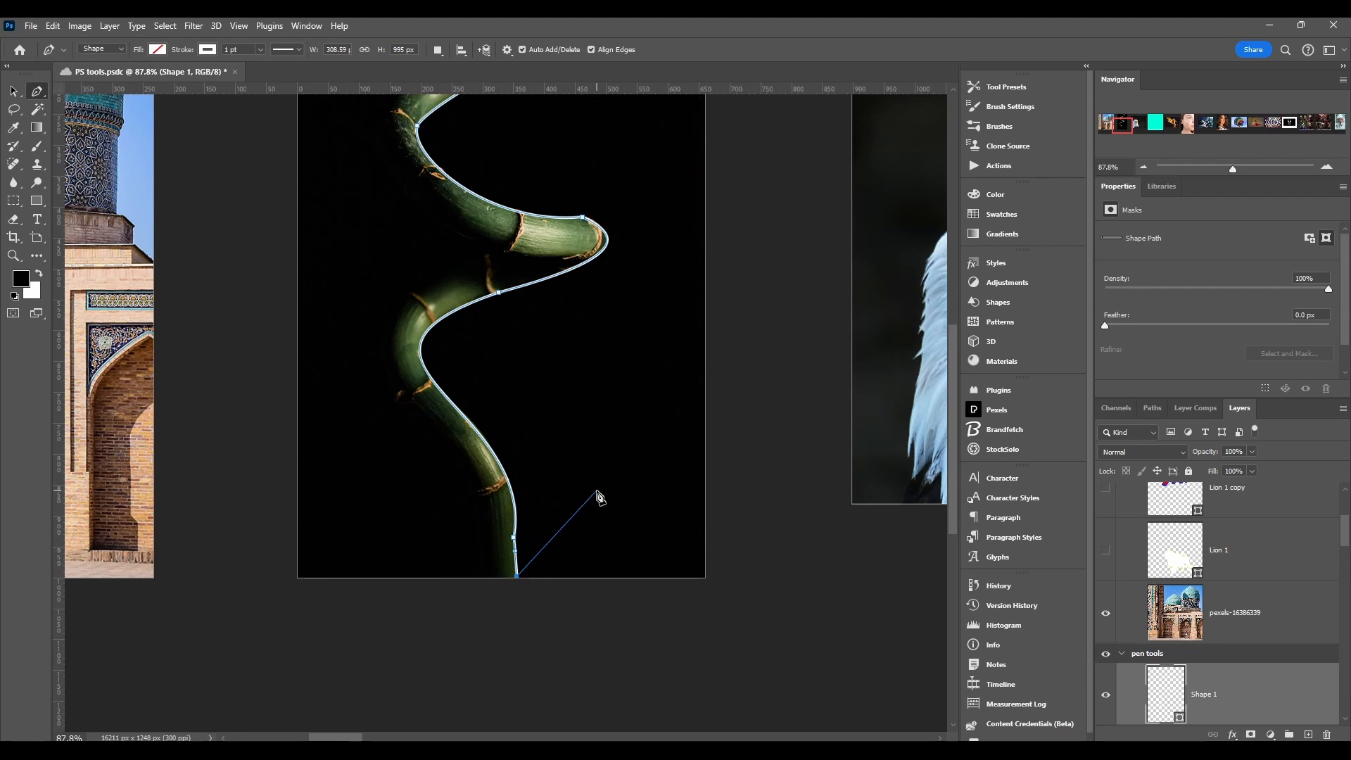
{"action": "key", "text": "Escape"}
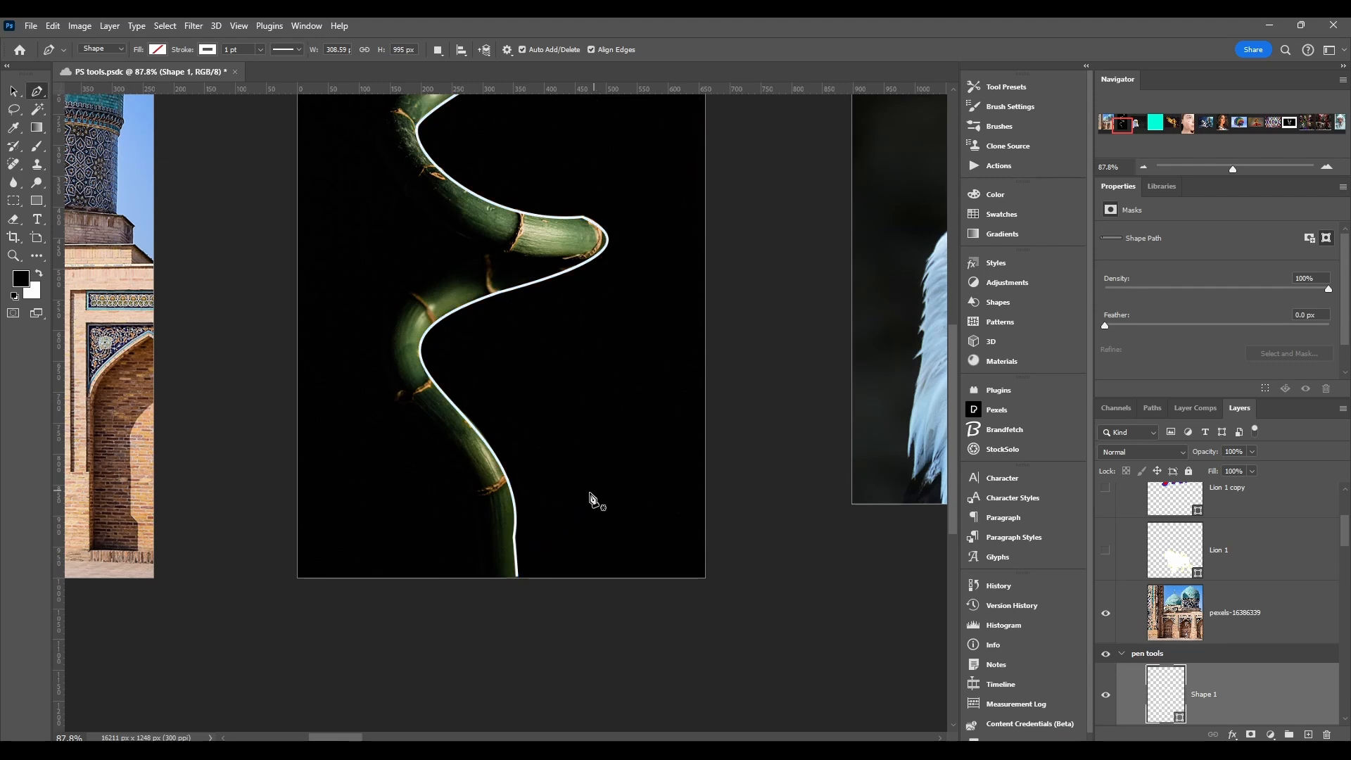
- Inspect the finished outline along the bamboo, looking closely at the corner on its rounded end
{"action": "scroll", "coordinate": [539, 542], "scroll_direction": "up", "scroll_amount": 3}
{"action": "scroll", "coordinate": [539, 542], "scroll_direction": "up", "scroll_amount": 1}
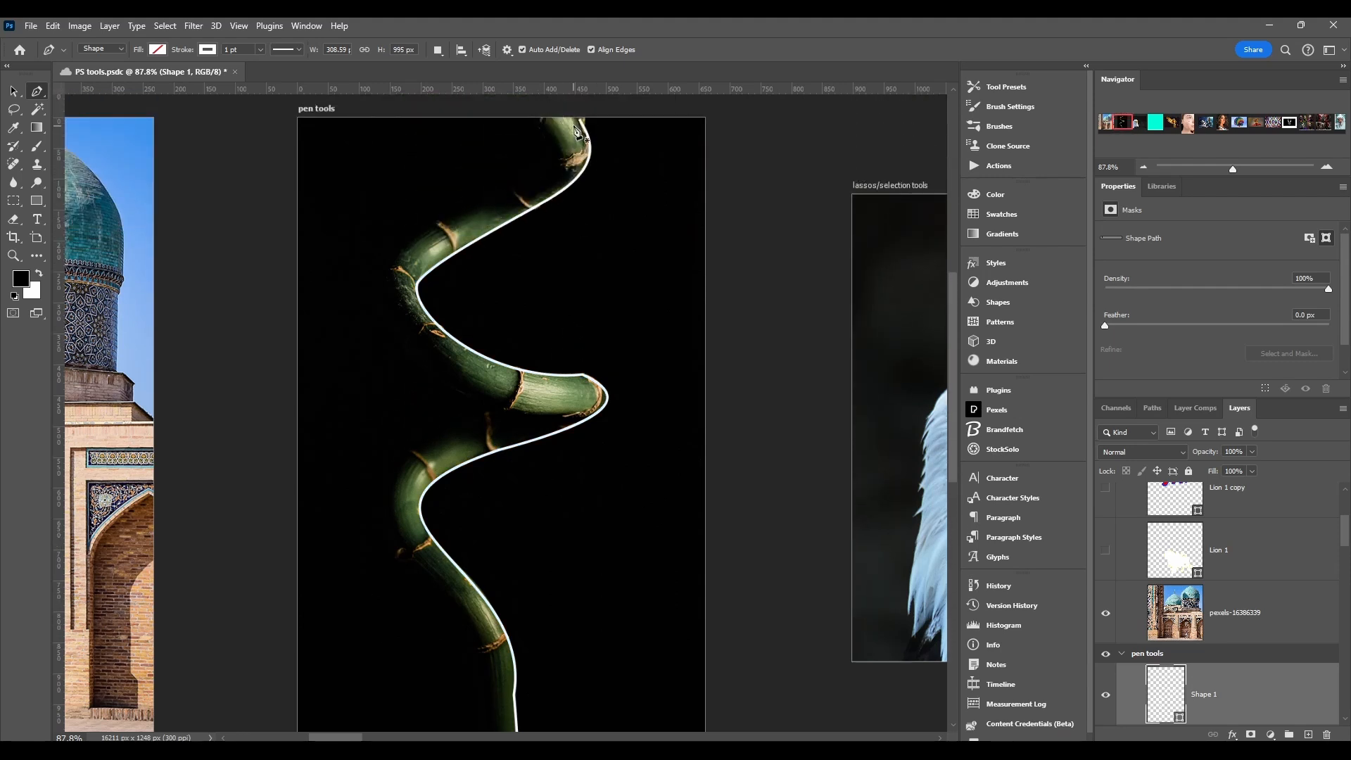
{"action": "scroll", "coordinate": [1270, 712], "scroll_direction": "down", "scroll_amount": 1}
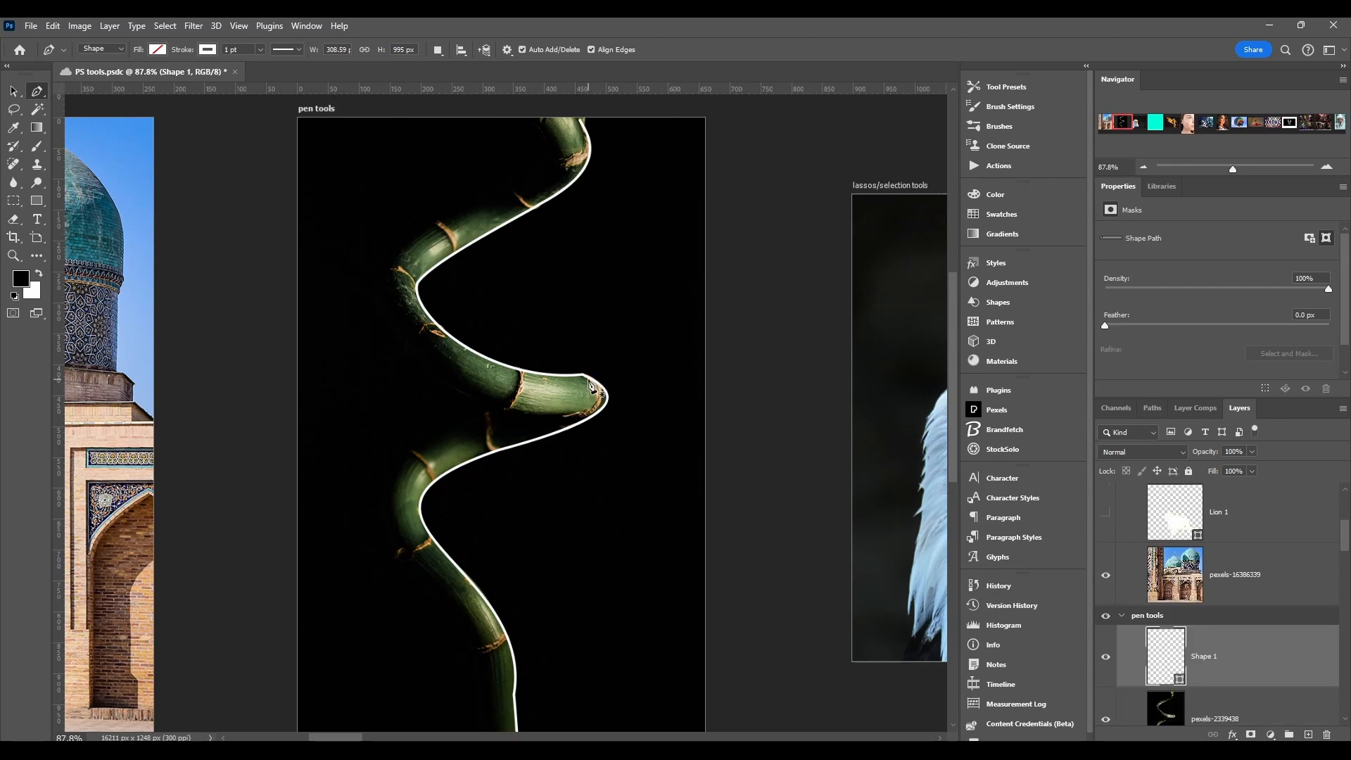
{"action": "scroll", "coordinate": [584, 382], "scroll_direction": "up", "scroll_amount": 6}
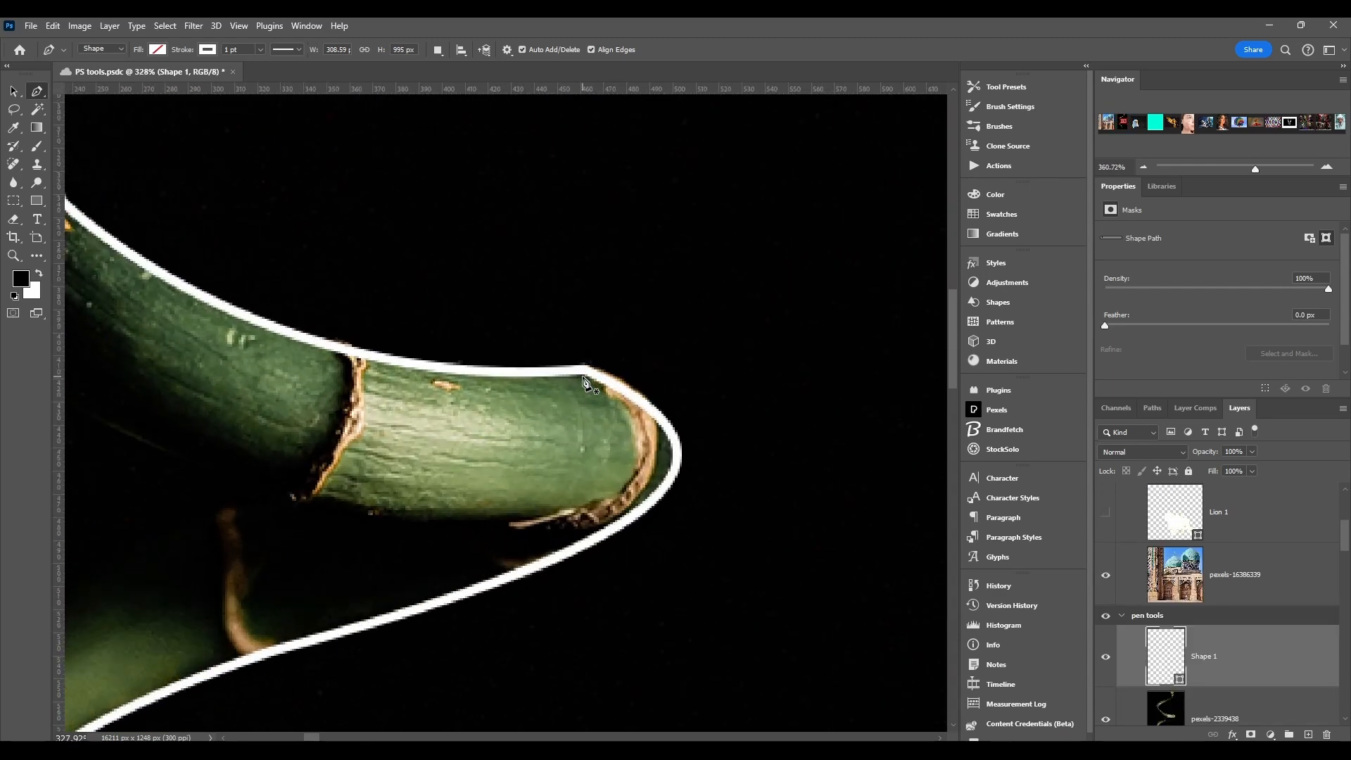
{"action": "scroll", "coordinate": [584, 382], "scroll_direction": "up", "scroll_amount": 2}
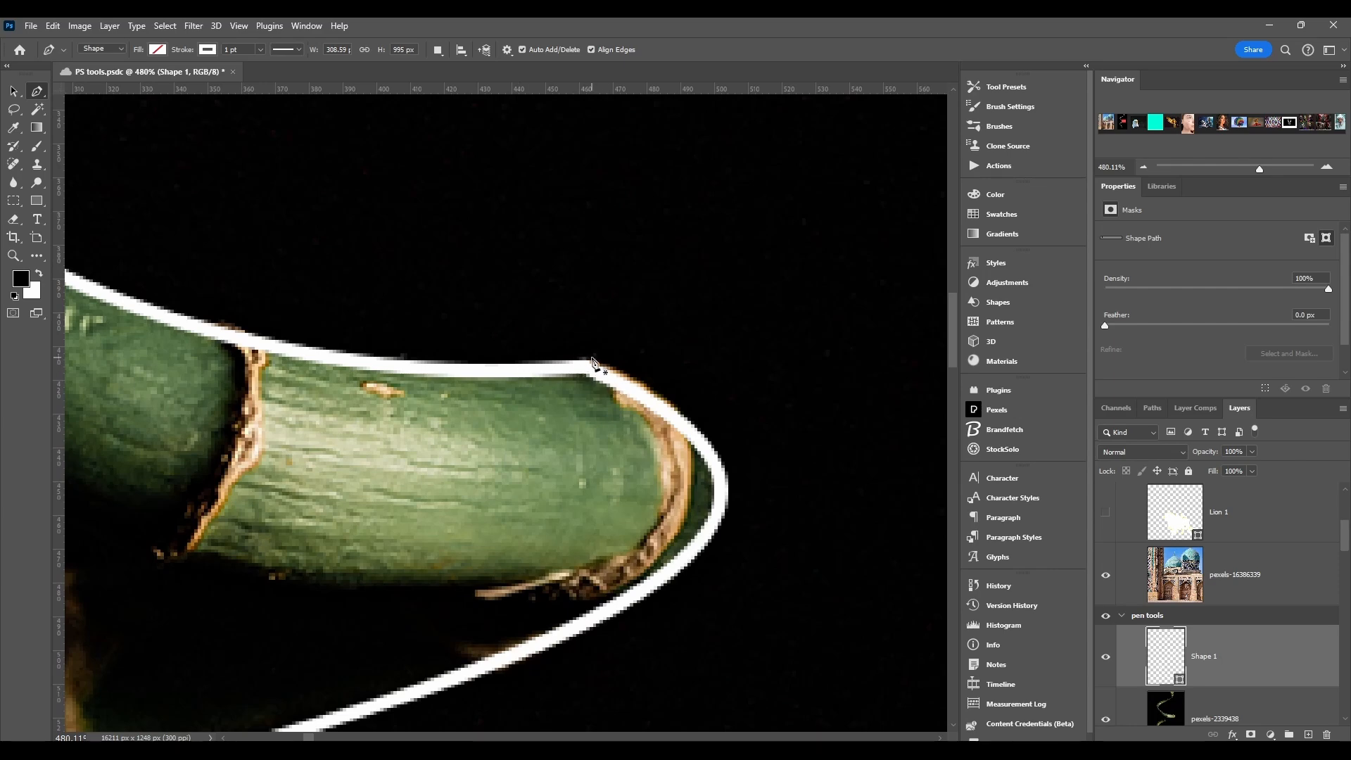
{"action": "scroll", "coordinate": [606, 463], "scroll_direction": "down", "scroll_amount": 8}
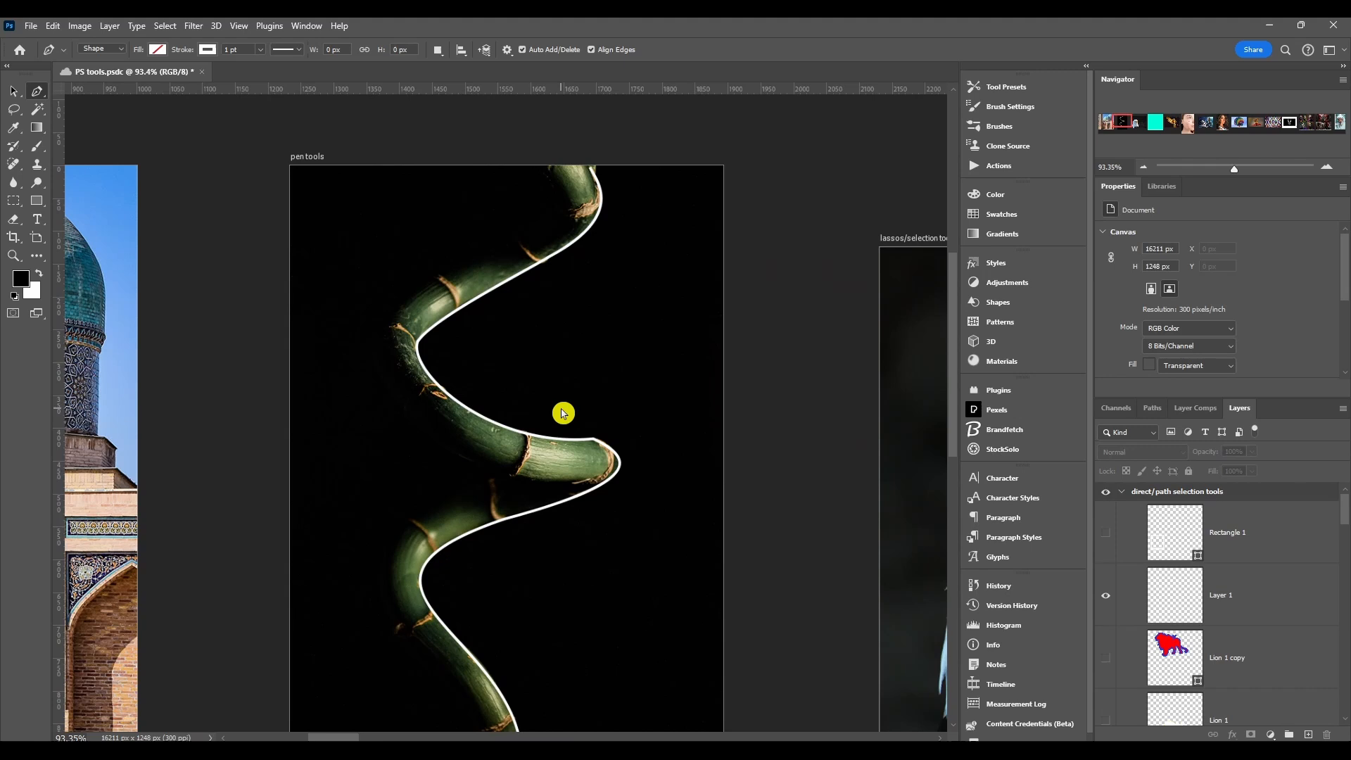
{"action": "scroll", "coordinate": [563, 413], "scroll_direction": "down", "scroll_amount": 2}
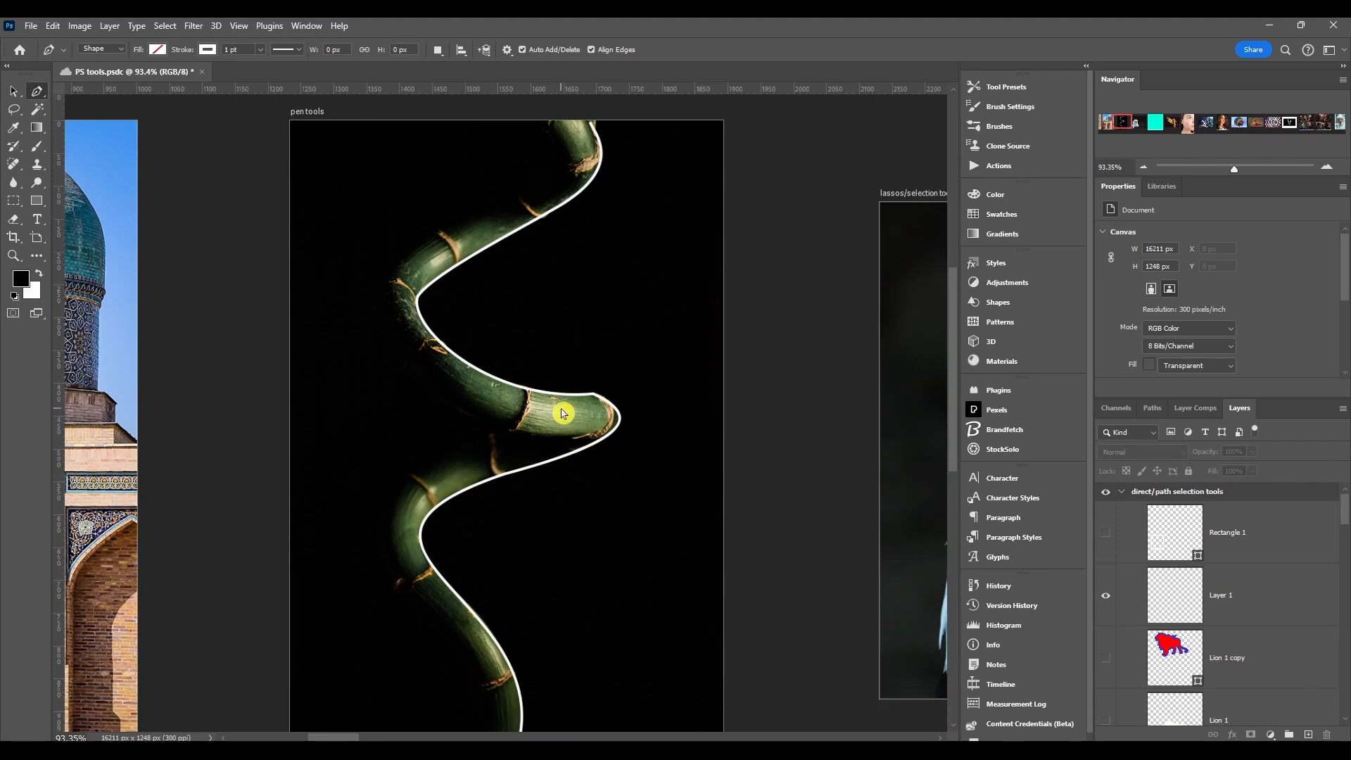
{"action": "scroll", "coordinate": [563, 414], "scroll_direction": "down", "scroll_amount": 1}
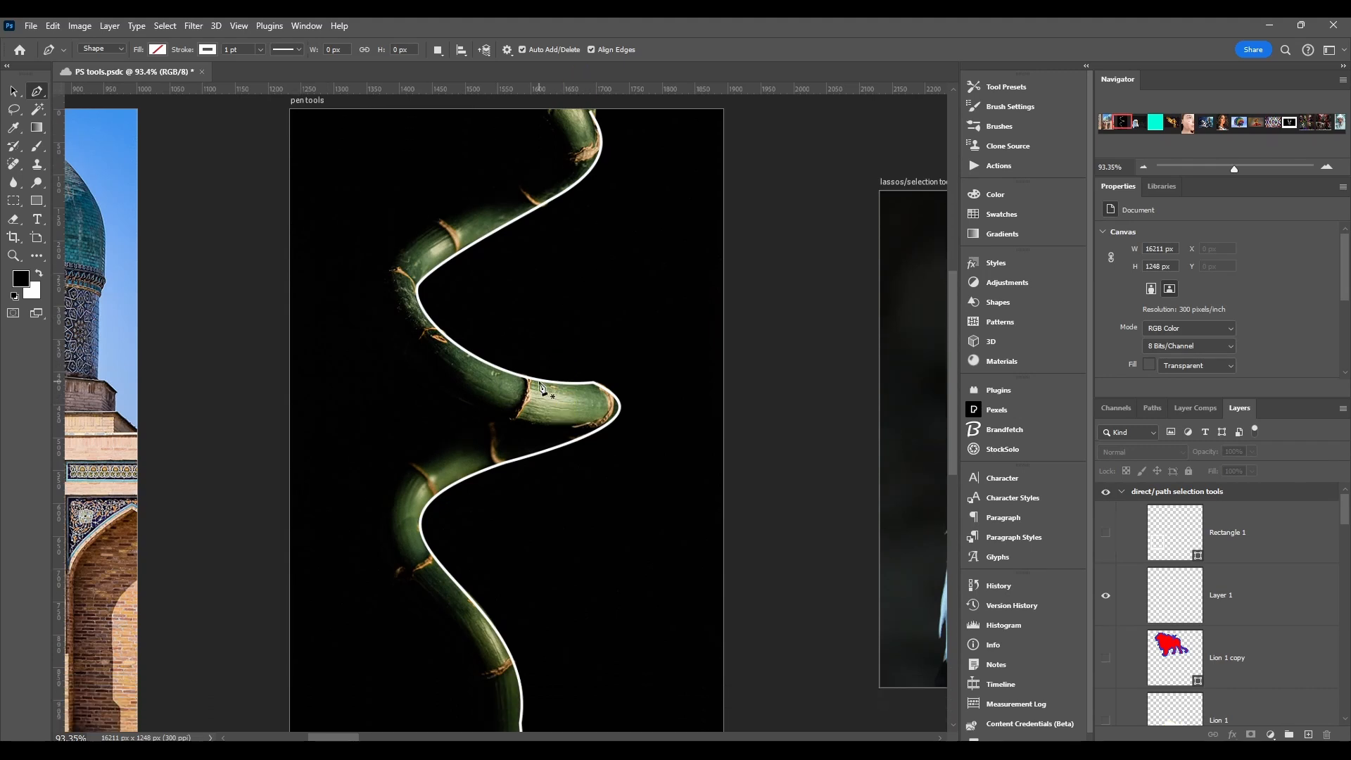
- Save the document, then select the path and adjust the curve handle at the bamboo's rounded end
{"action": "key", "text": "ctrl+s"}
{"action": "left_click", "coordinate": [546, 384]}
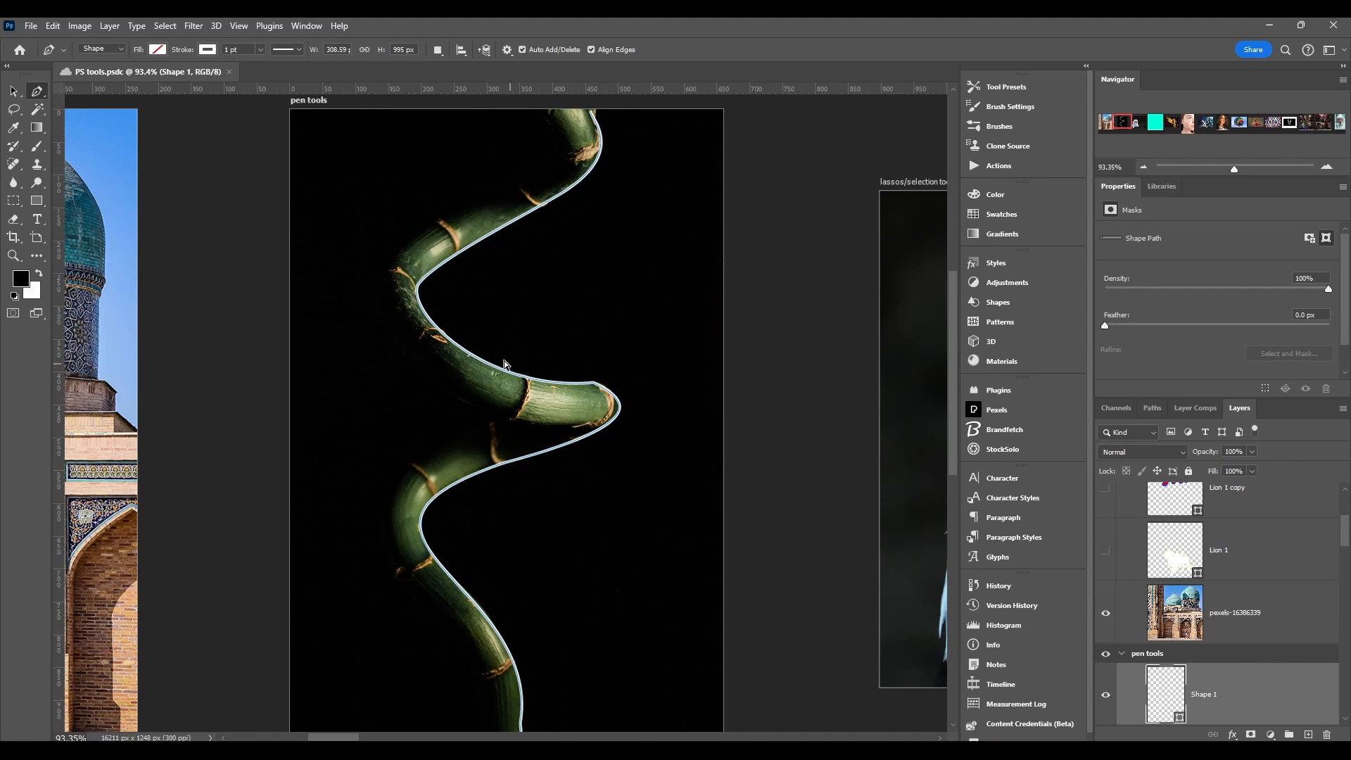
{"action": "left_click", "coordinate": [593, 389], "text": "ctrl"}
{"action": "left_click", "coordinate": [418, 287], "text": "ctrl"}
{"action": "left_click", "coordinate": [595, 386], "text": "ctrl"}
{"action": "mouse_move", "coordinate": [633, 403]}
{"action": "left_mouse_down"}
{"action": "mouse_move", "coordinate": [640, 374]}
{"action": "mouse_move", "coordinate": [634, 394]}
{"action": "left_mouse_up"}
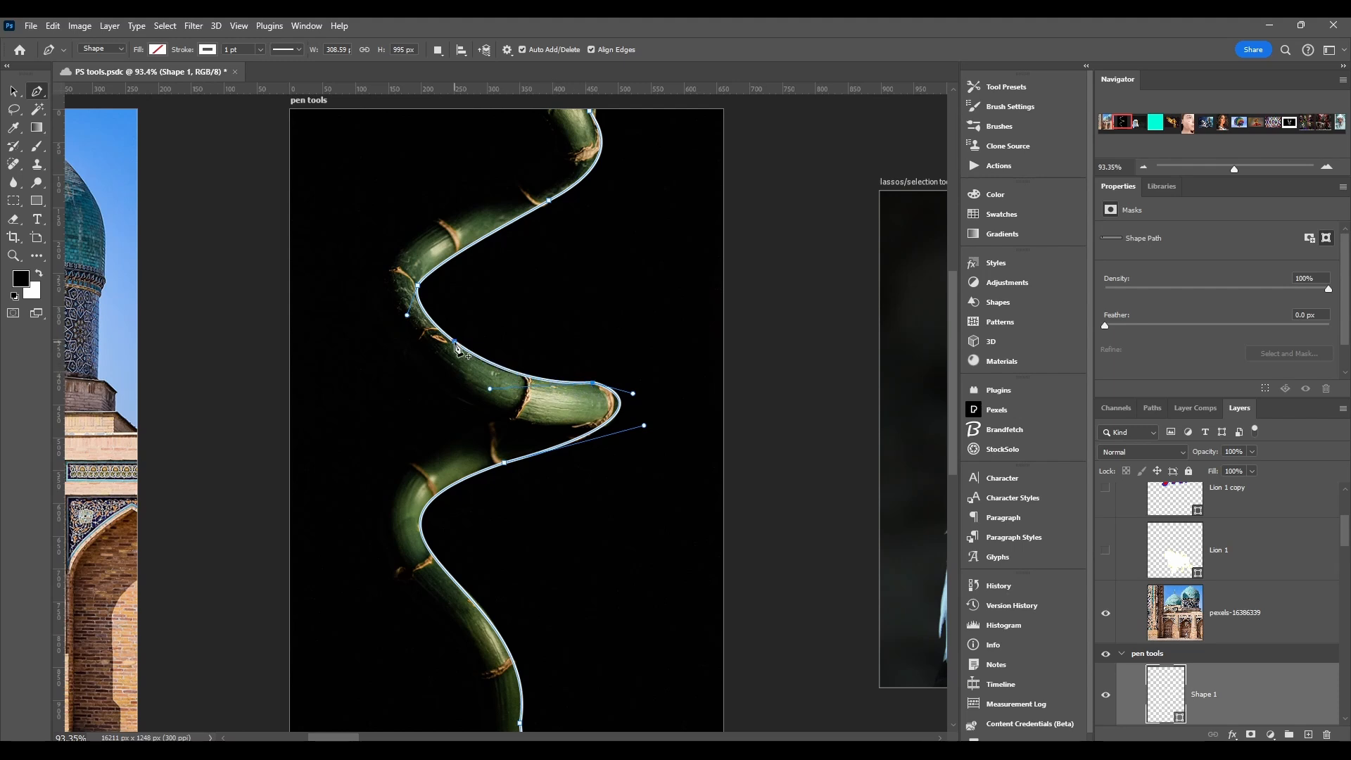
- Add an anchor point on the path's middle section and swing its handle outward so the curve bows away from the bamboo
{"action": "left_click", "coordinate": [497, 371]}
{"action": "mouse_move", "coordinate": [525, 378]}
{"action": "left_mouse_down"}
{"action": "mouse_move", "coordinate": [529, 365]}
{"action": "mouse_move", "coordinate": [530, 382]}
{"action": "left_mouse_up"}
{"action": "left_click_drag", "start_coordinate": [529, 377], "coordinate": [527, 329]}
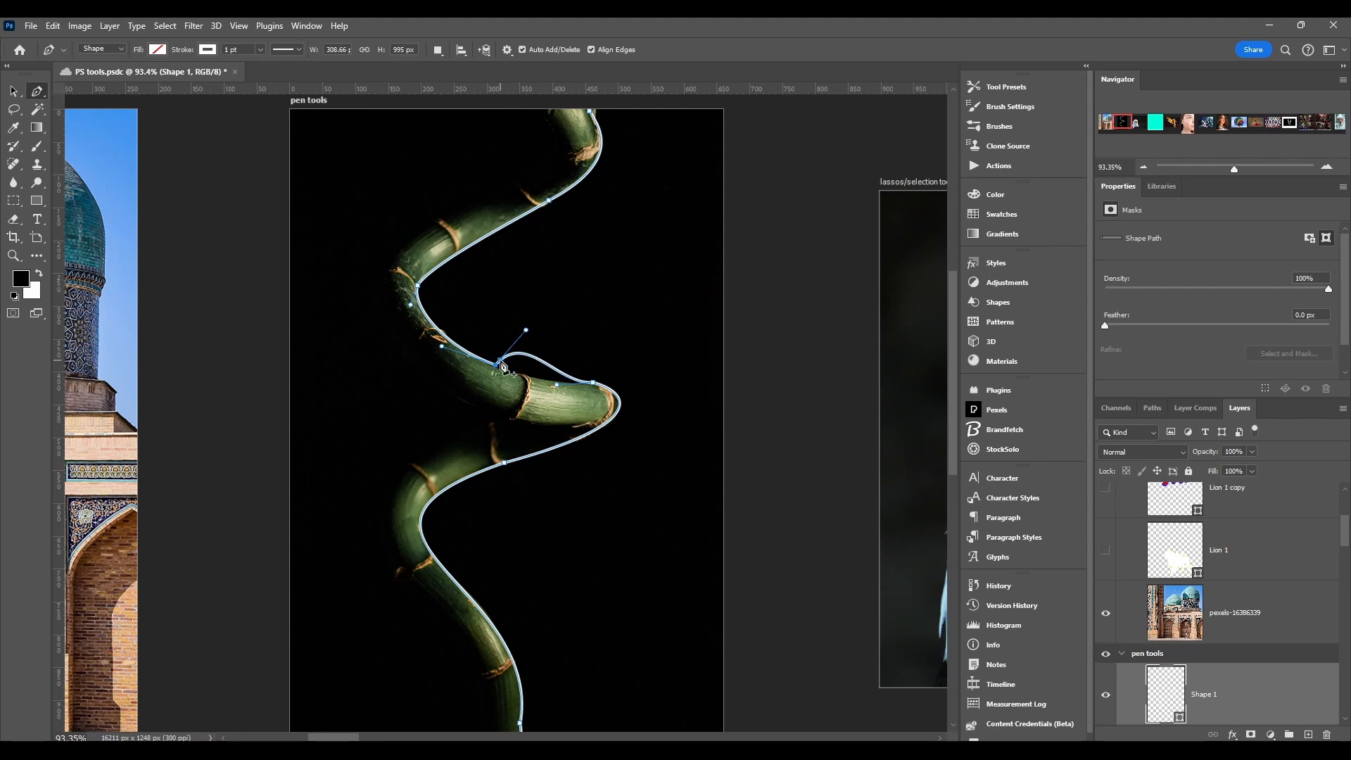
- Swing the curve handle of the path's middle anchor back so the curve follows the bamboo's edge again
{"action": "left_click_drag", "start_coordinate": [527, 330], "coordinate": [521, 380]}
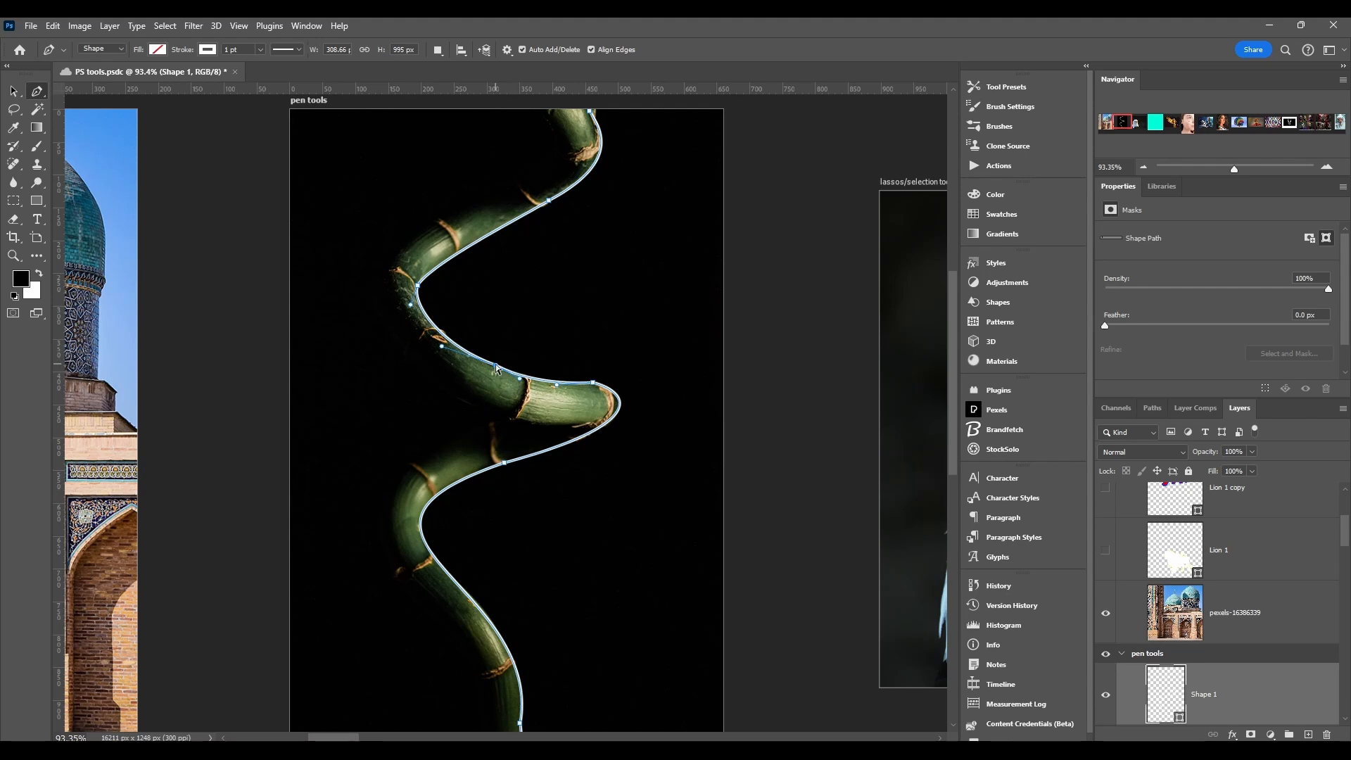
{"action": "left_click", "coordinate": [594, 385], "text": "ctrl"}
{"action": "left_click_drag", "start_coordinate": [474, 359], "coordinate": [520, 339]}
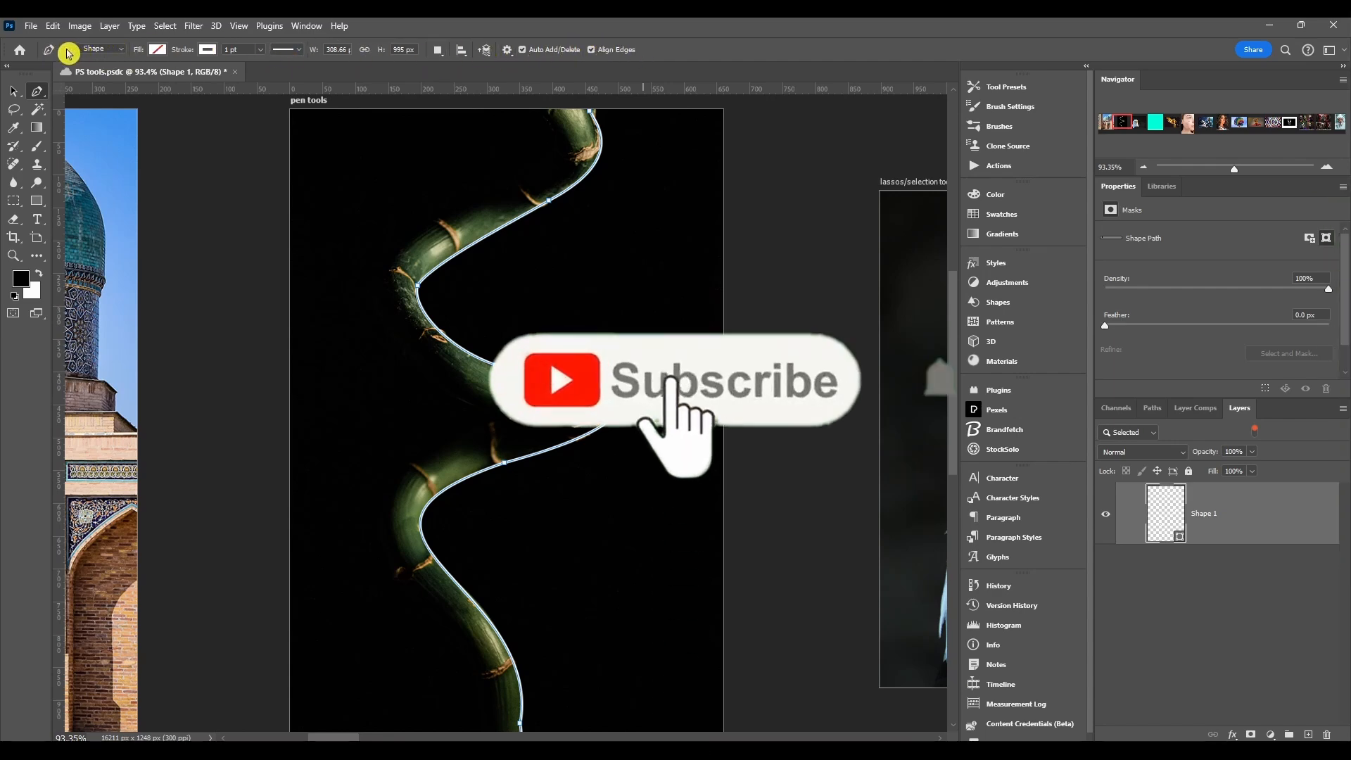
- Try the Pen tool's Path and Shape presets and drawing modes, leaving the tool in Shape mode
{"action": "left_click", "coordinate": [62, 50]}
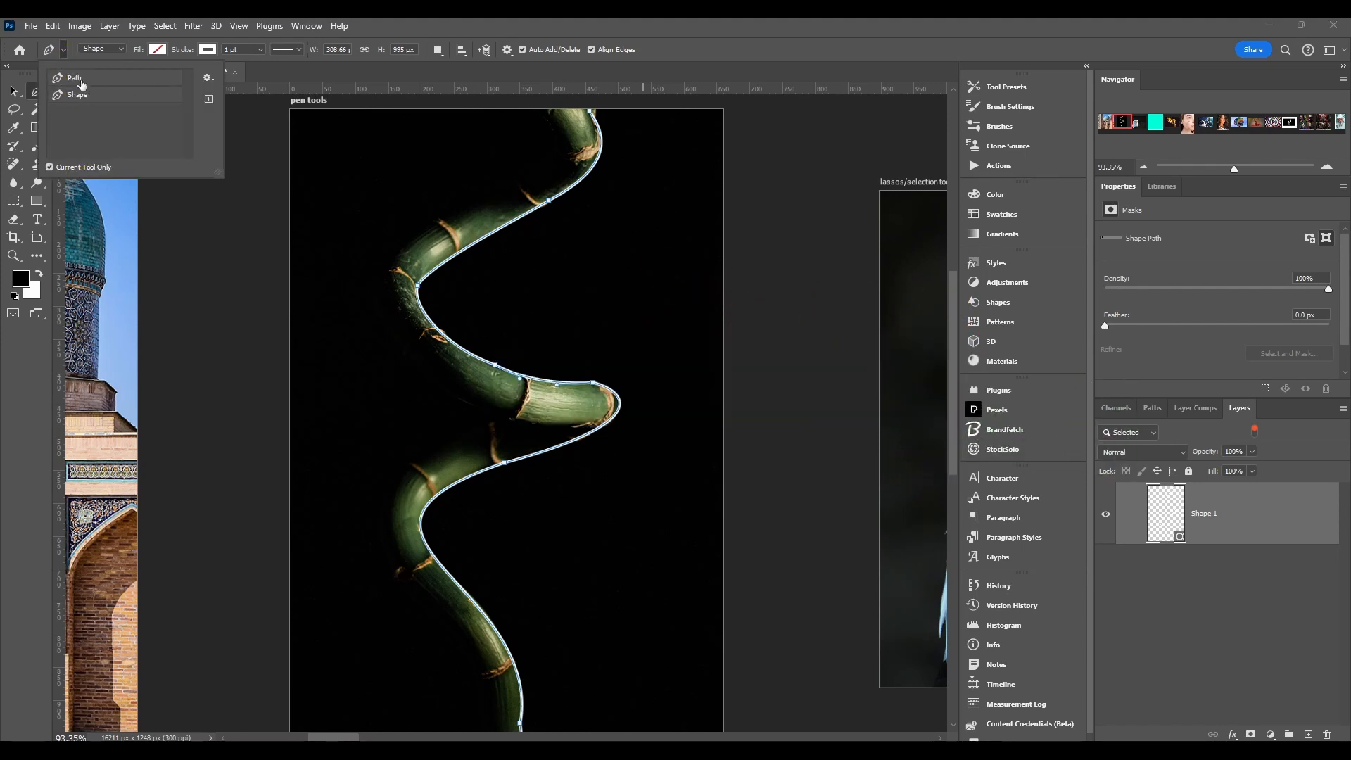
{"action": "left_click", "coordinate": [79, 83]}
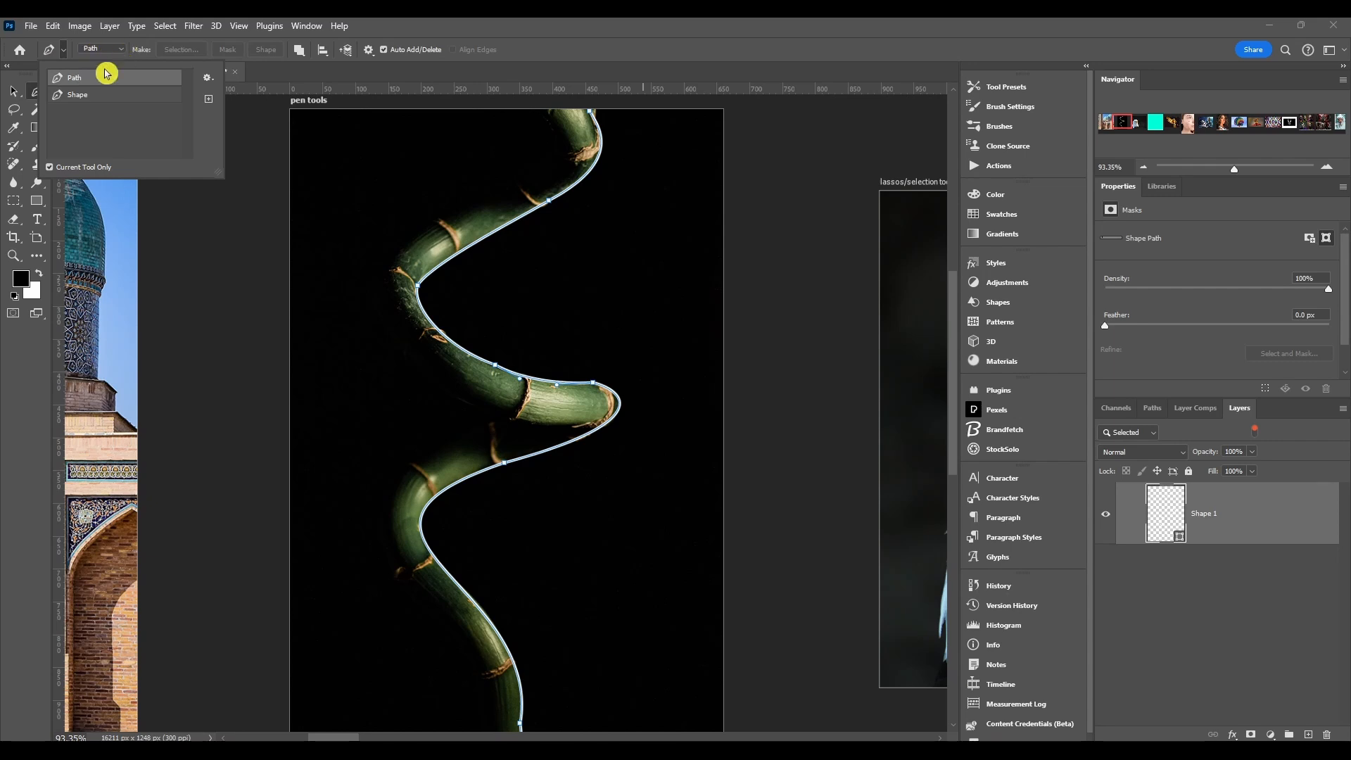
{"action": "left_click", "coordinate": [83, 94]}
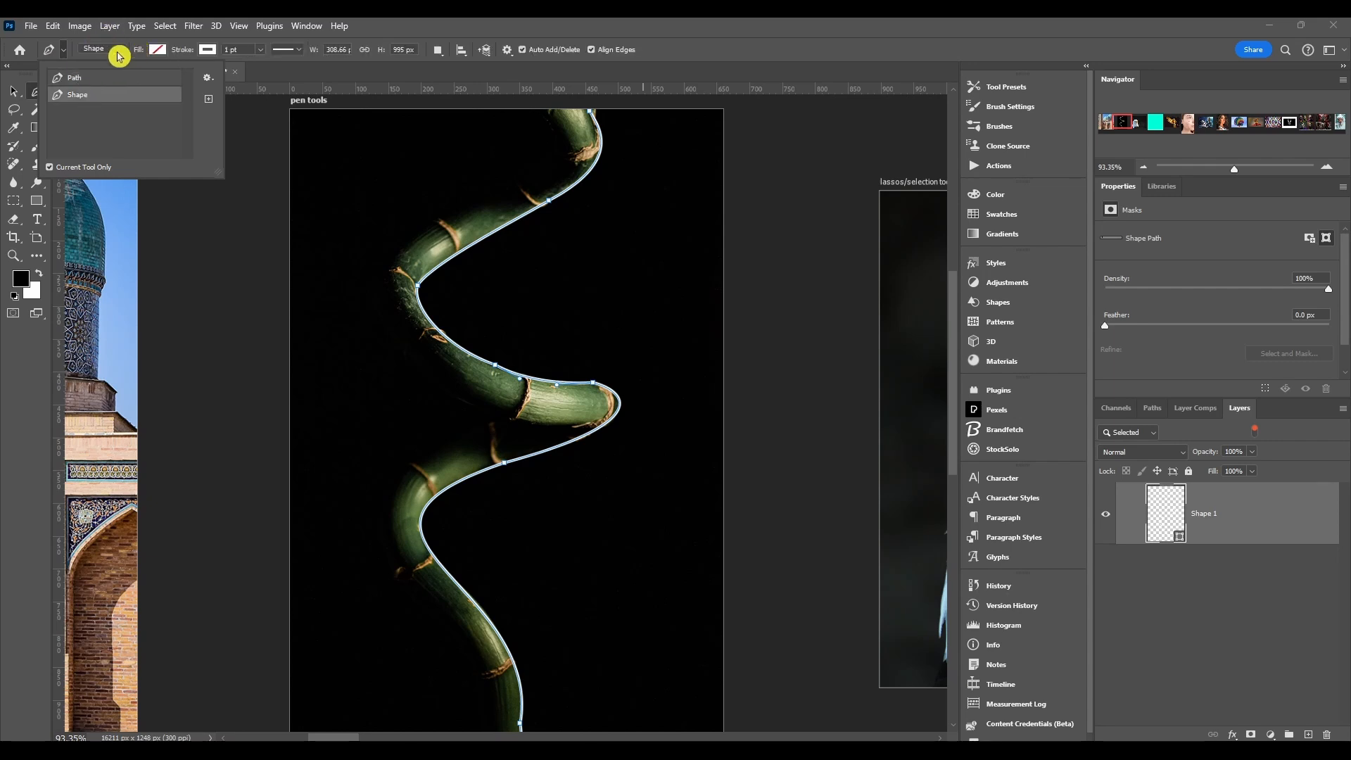
{"action": "left_click", "coordinate": [74, 78]}
{"action": "left_click", "coordinate": [102, 48]}
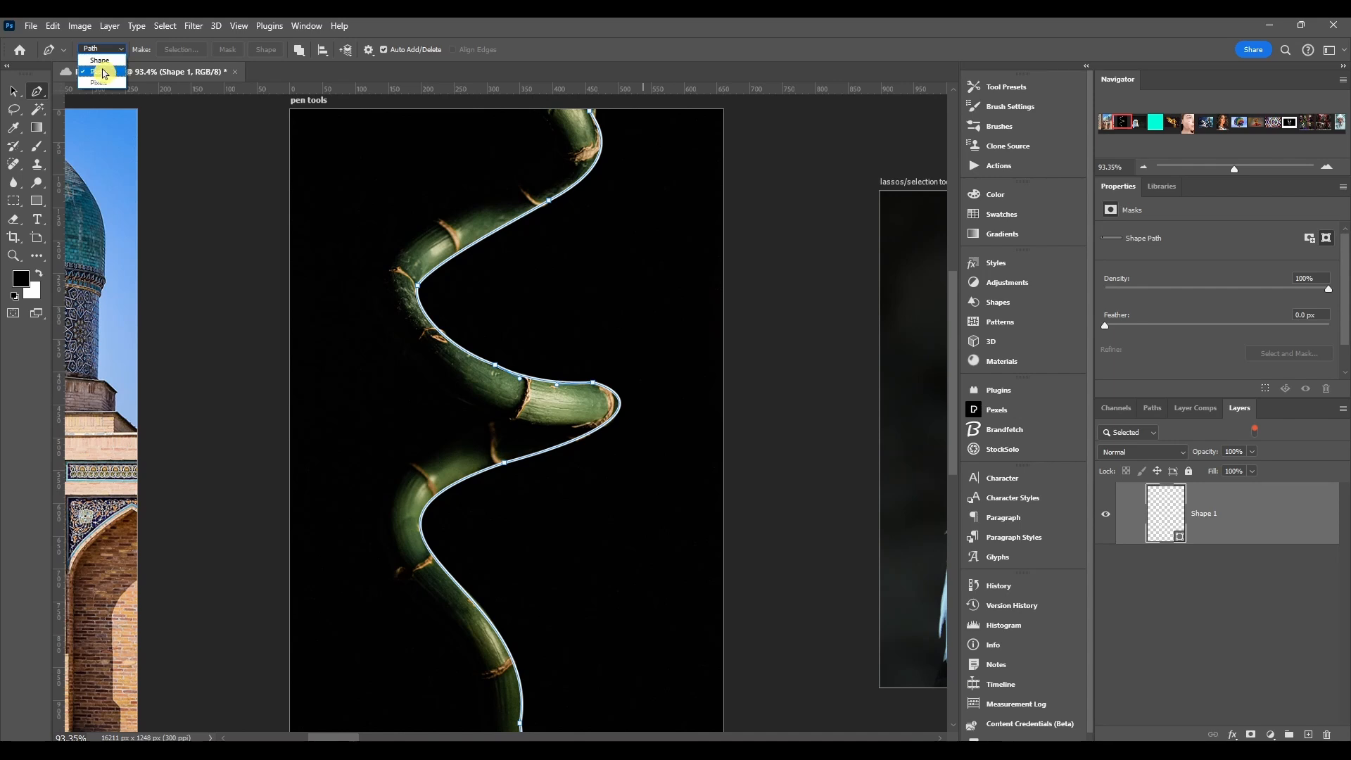
{"action": "left_click", "coordinate": [107, 71]}
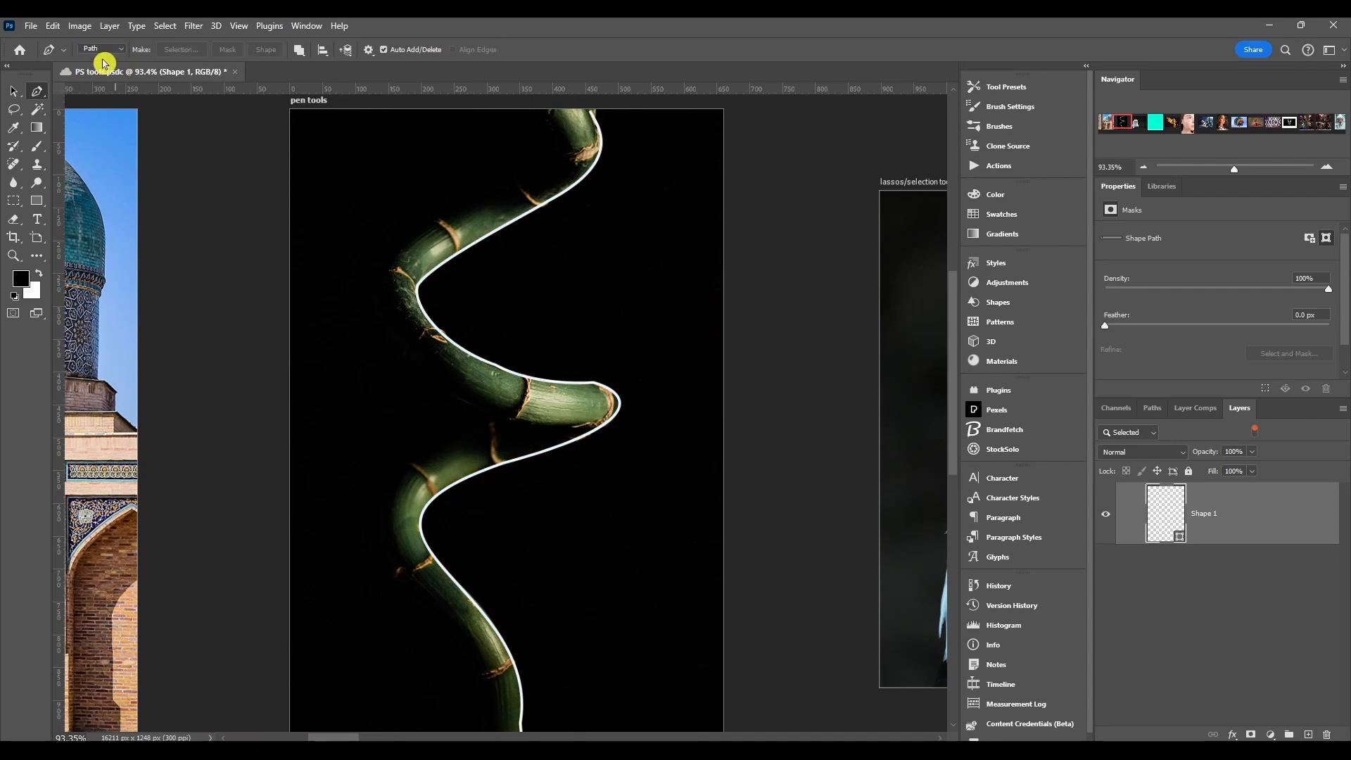
{"action": "left_click", "coordinate": [104, 52]}
{"action": "left_click", "coordinate": [108, 62]}
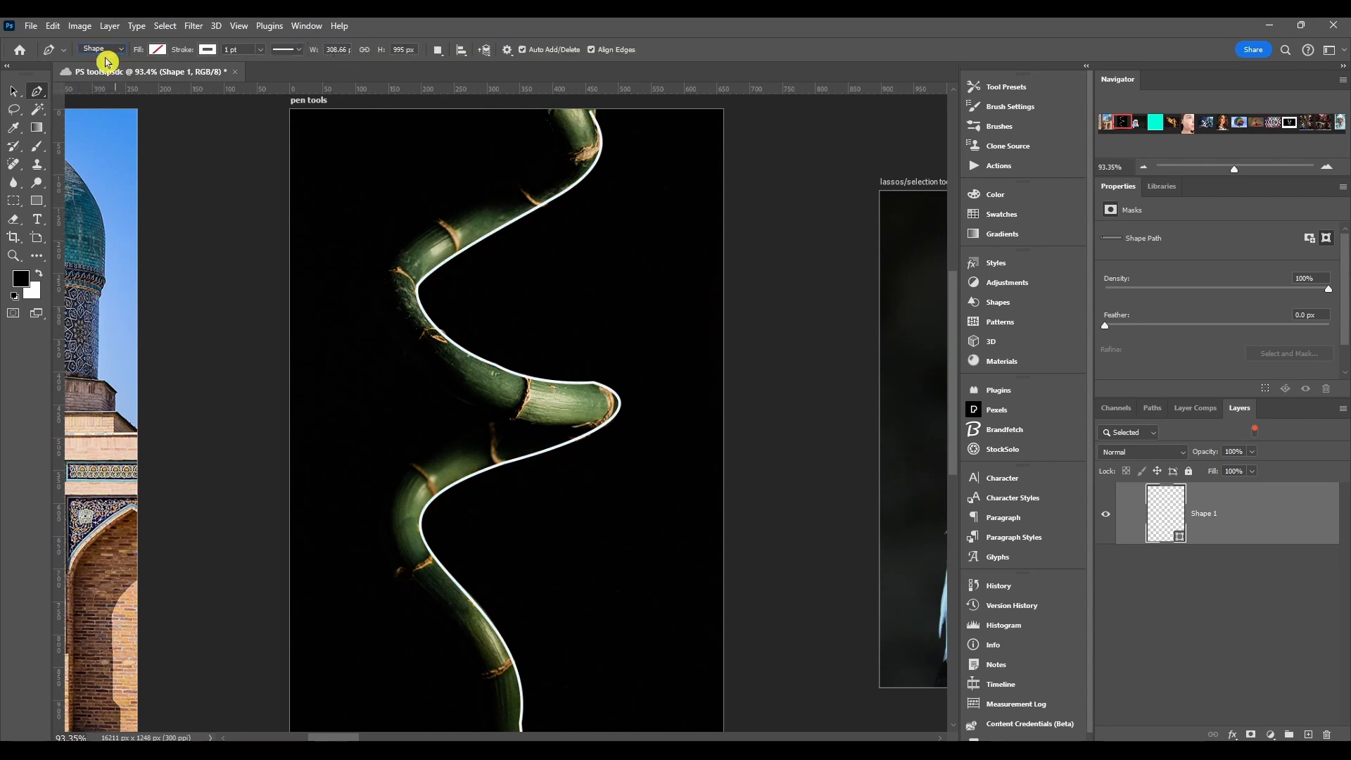
- Draw a closed four-sided shape about 77 px by 68 px in the upper-left corner of the pen tools artboard
{"action": "left_click", "coordinate": [332, 130]}
{"action": "left_click", "coordinate": [332, 174]}
{"action": "left_click", "coordinate": [382, 171]}
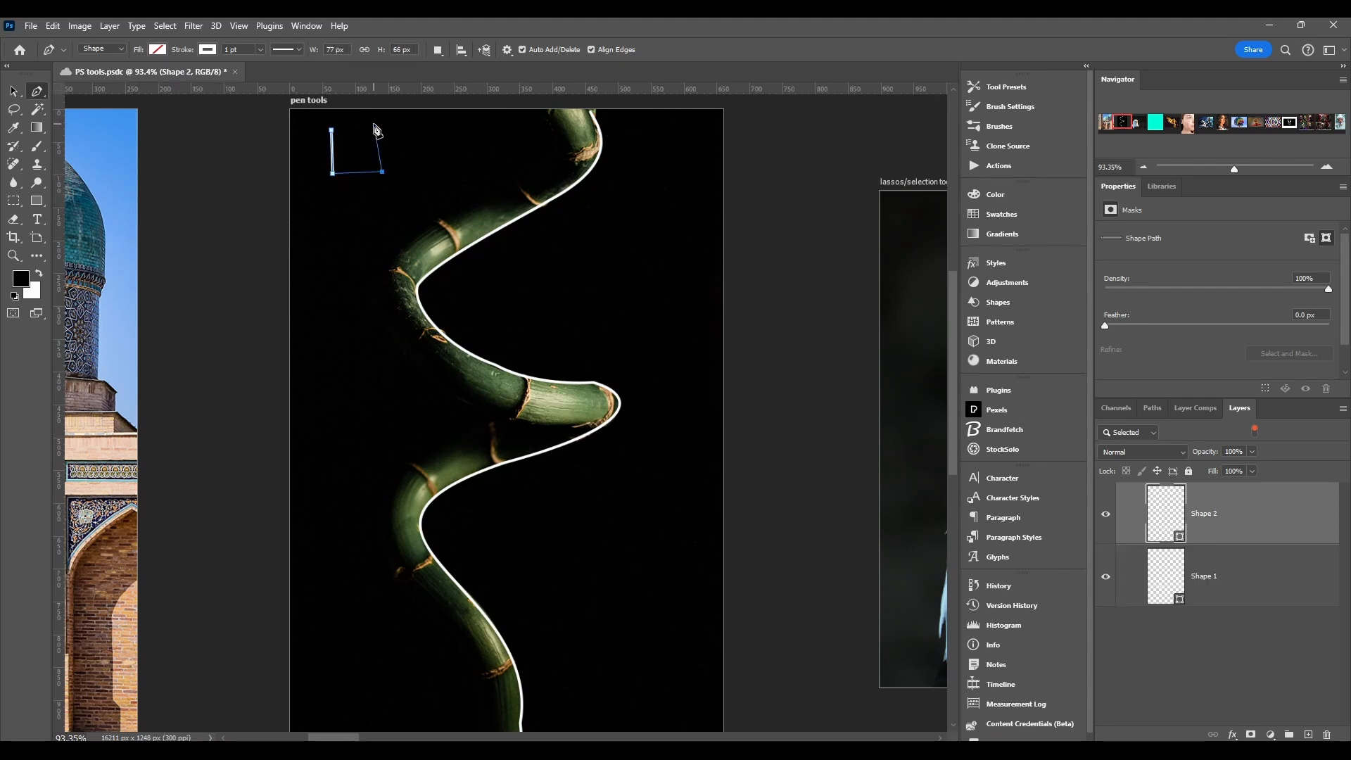
{"action": "left_click", "coordinate": [376, 129]}
{"action": "left_click", "coordinate": [331, 130]}
{"action": "left_click", "coordinate": [333, 130]}
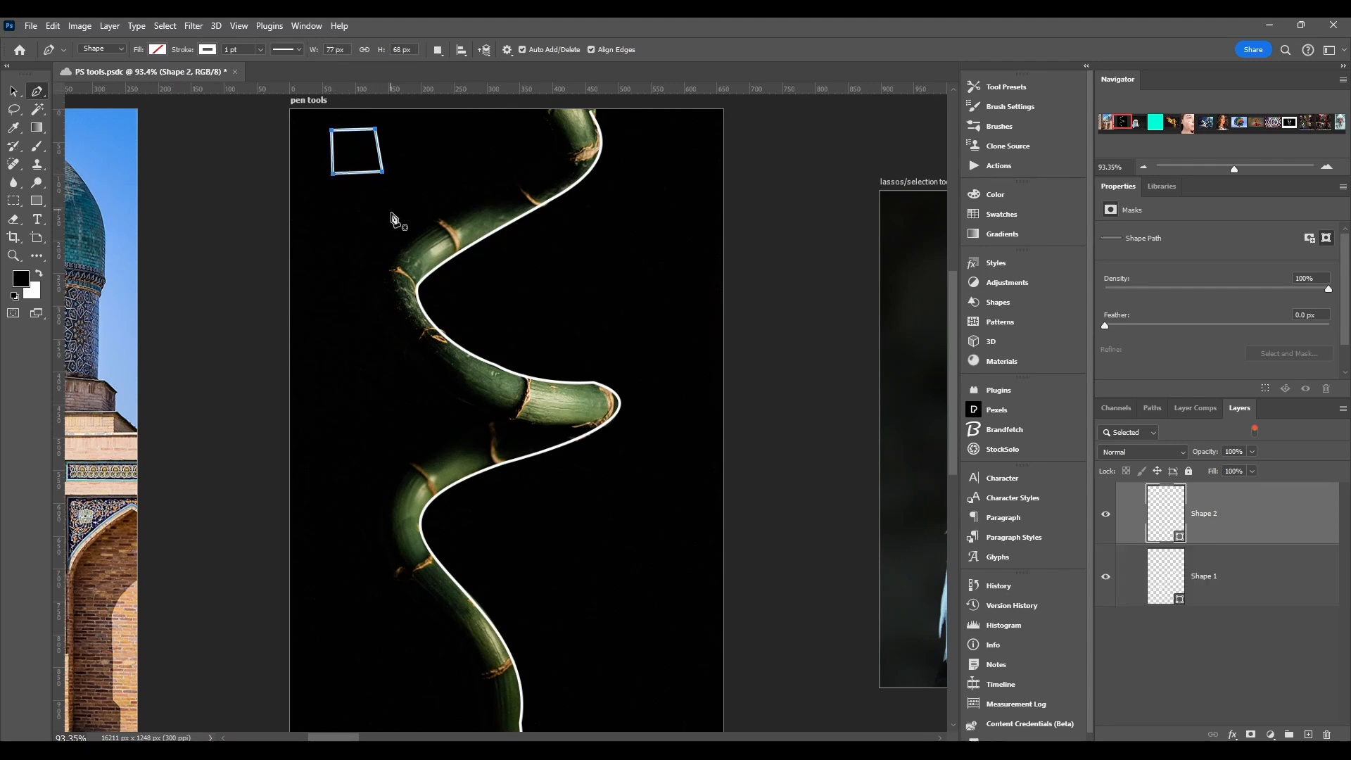
- Preview a red swatch, a black-to-white gradient and a leaf pattern as the four-sided shape's fill
{"action": "left_click", "coordinate": [158, 49]}
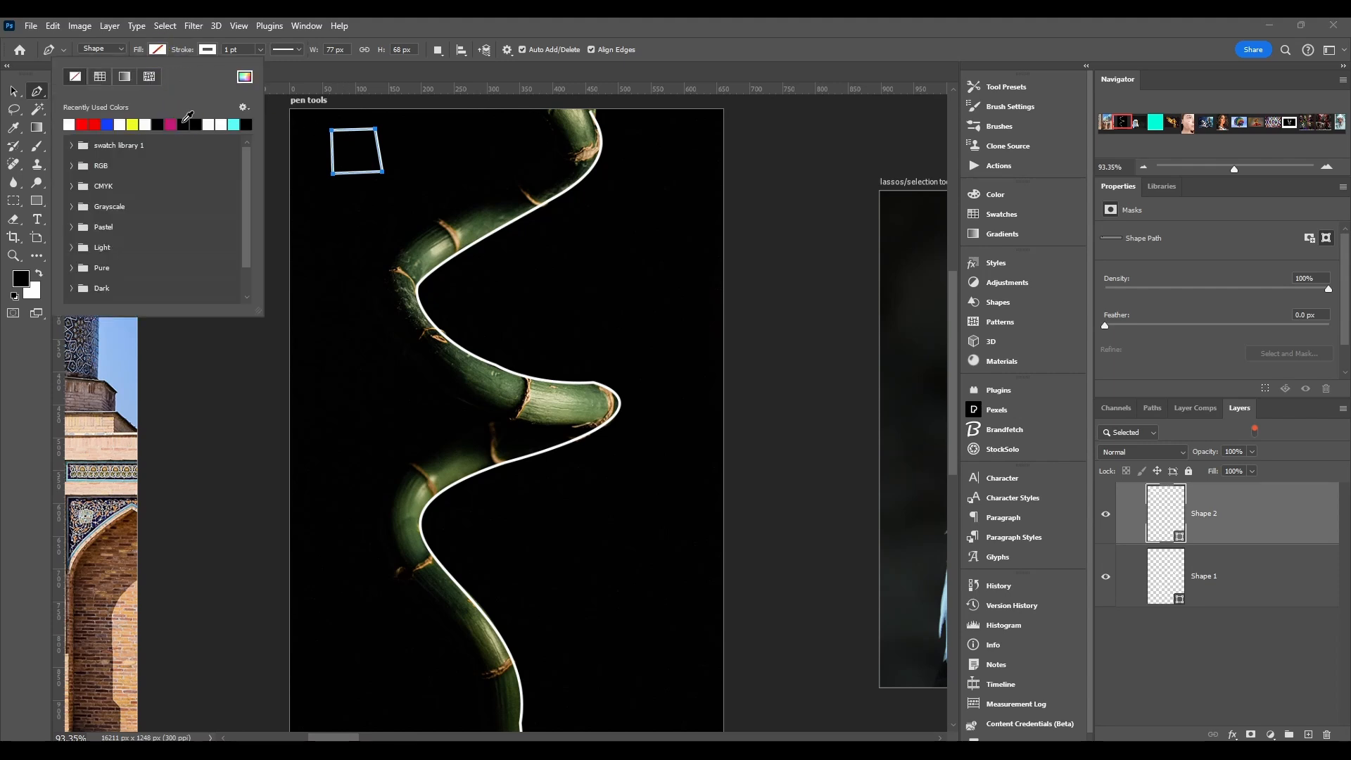
{"action": "left_click", "coordinate": [95, 124]}
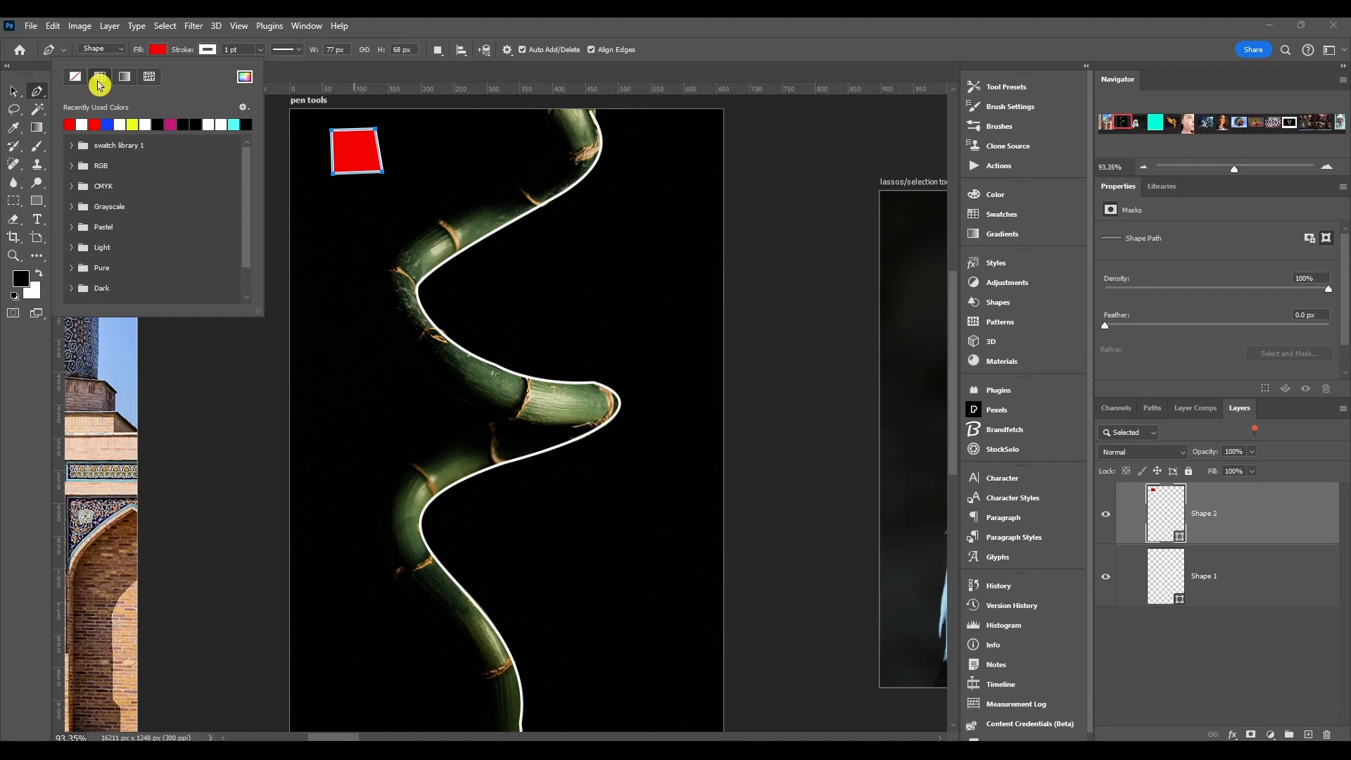
{"action": "left_click", "coordinate": [125, 77]}
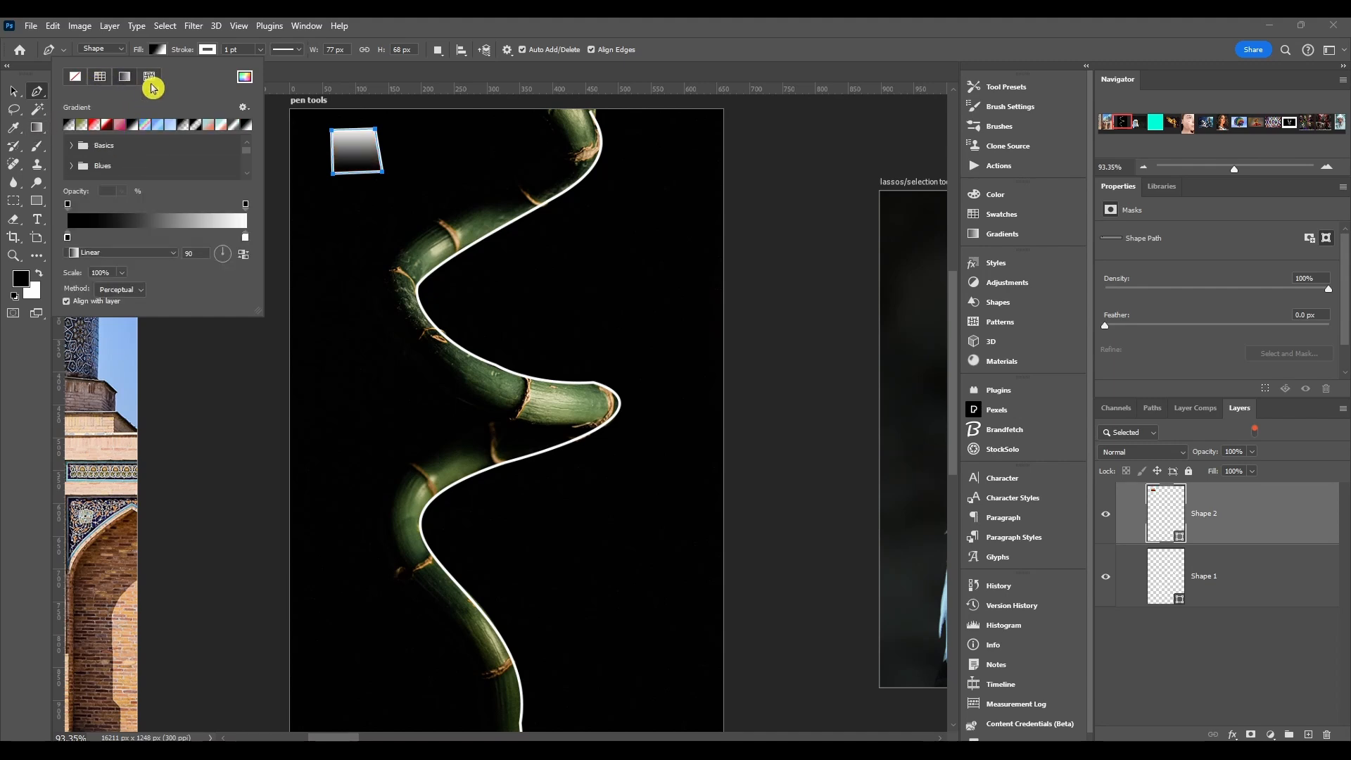
{"action": "left_click", "coordinate": [151, 84]}
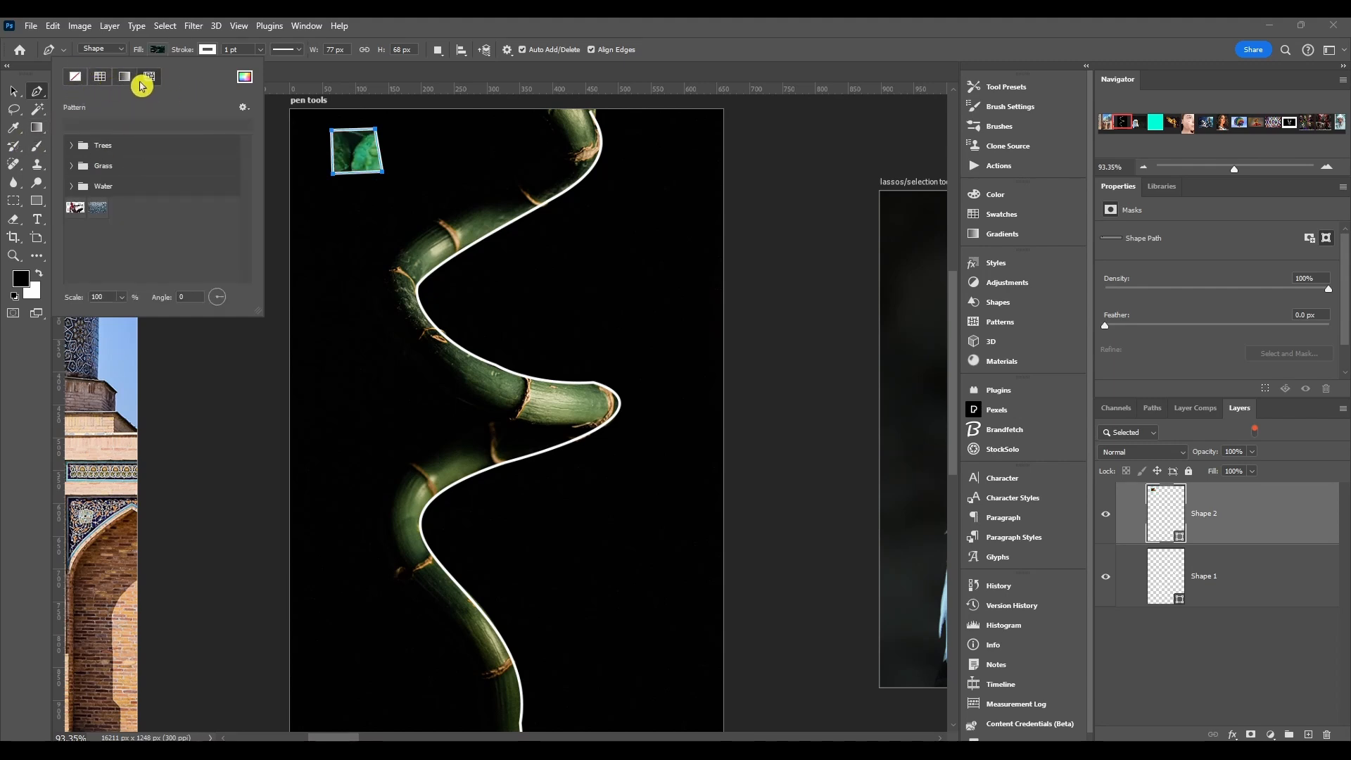
- Set the four-sided shape's fill to a custom bright red using the color picker
{"action": "left_click", "coordinate": [244, 78]}
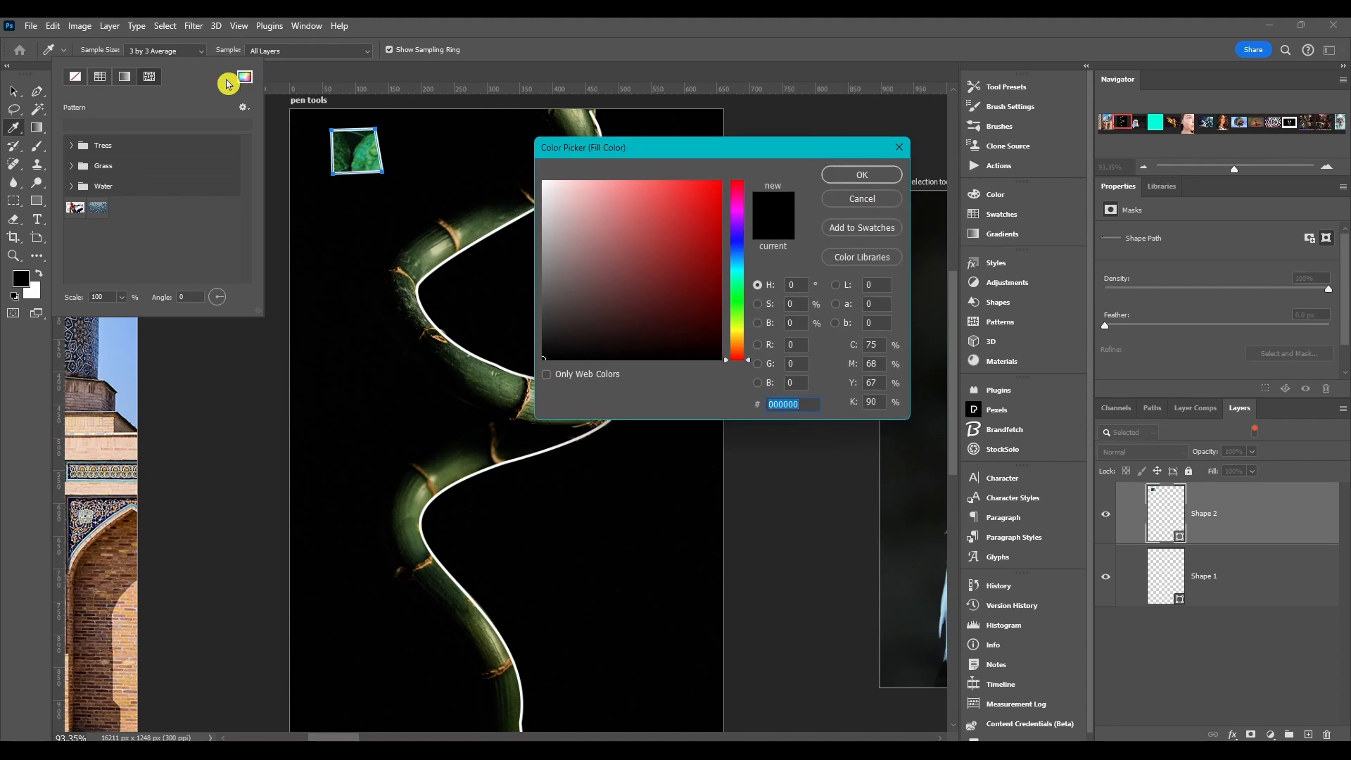
{"action": "left_click_drag", "start_coordinate": [669, 148], "coordinate": [762, 153]}
{"action": "left_click_drag", "start_coordinate": [799, 240], "coordinate": [720, 218]}
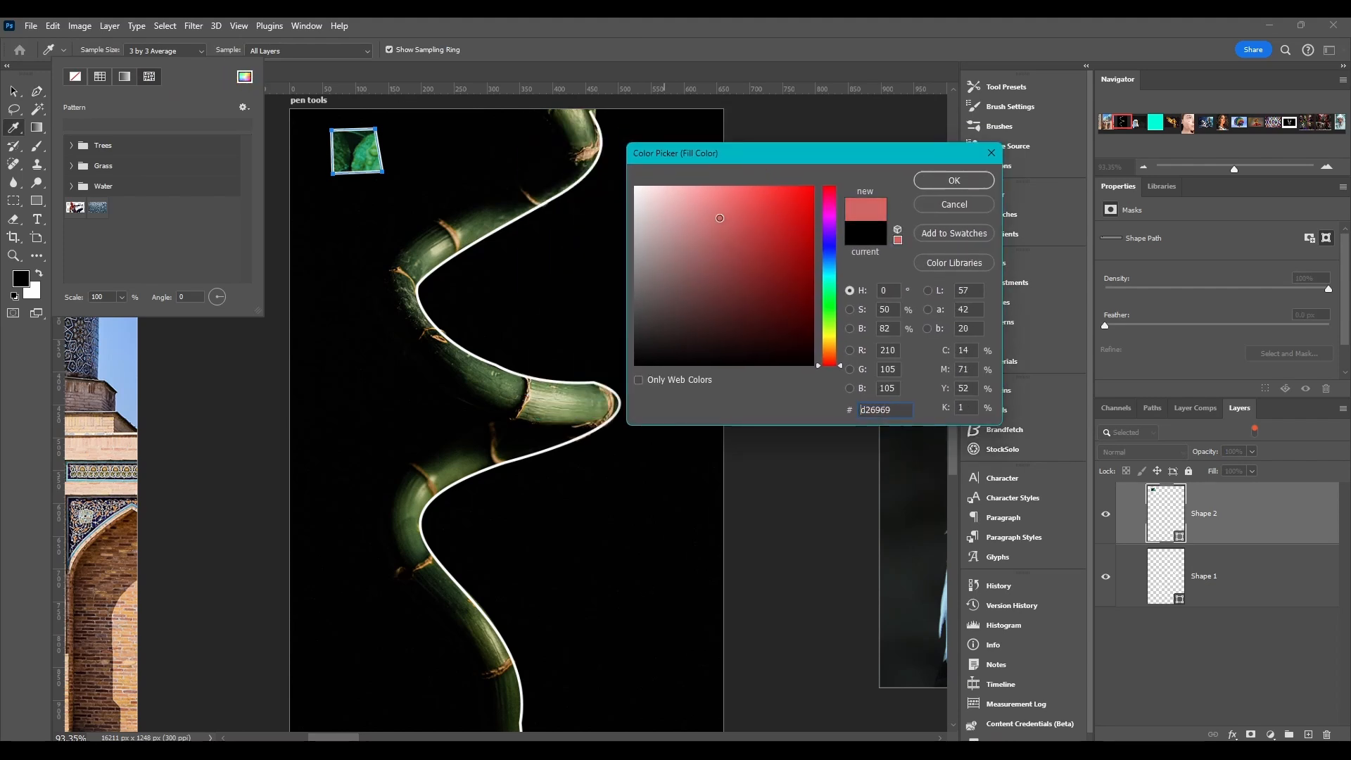
{"action": "left_click", "coordinate": [812, 197]}
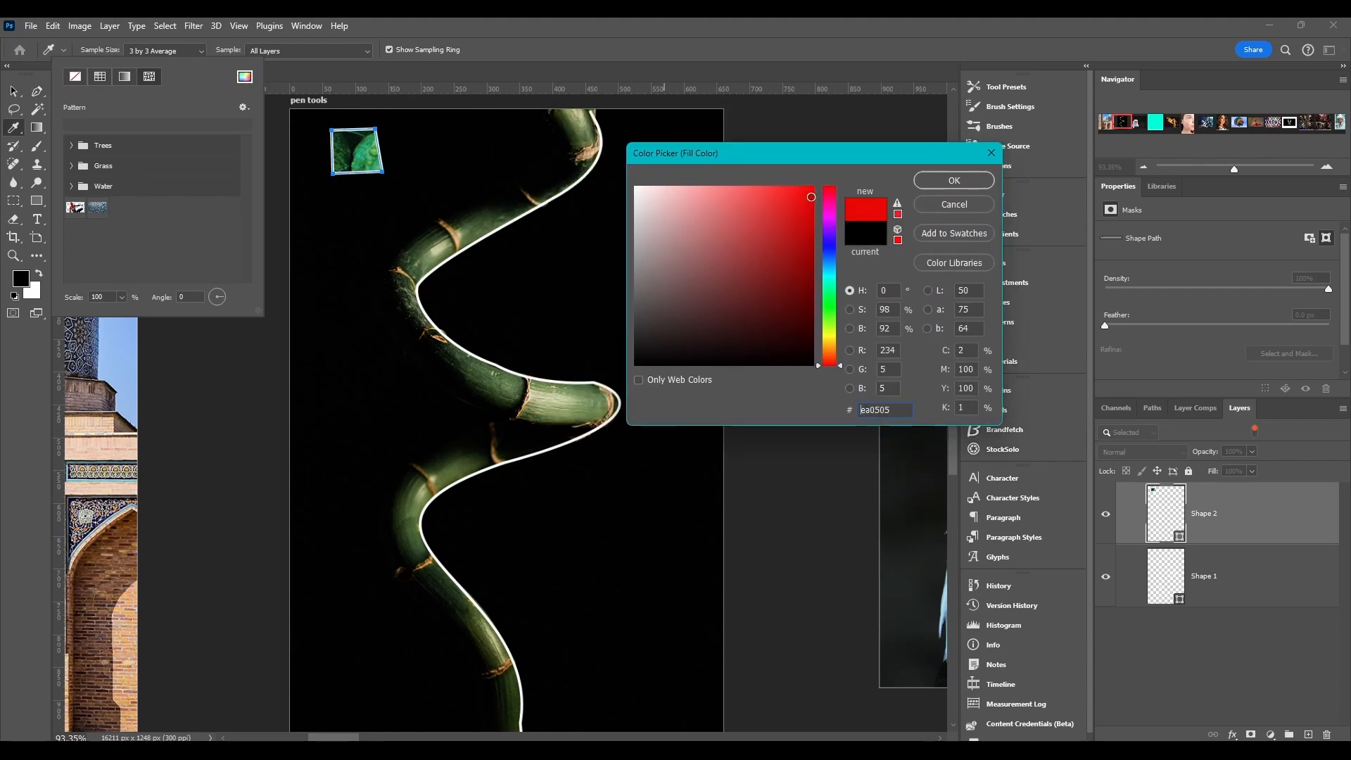
{"action": "left_click", "coordinate": [955, 181]}
- Review the fill's swatch options and expand the swatch library 1 group to view its colors
{"action": "left_click", "coordinate": [243, 108]}
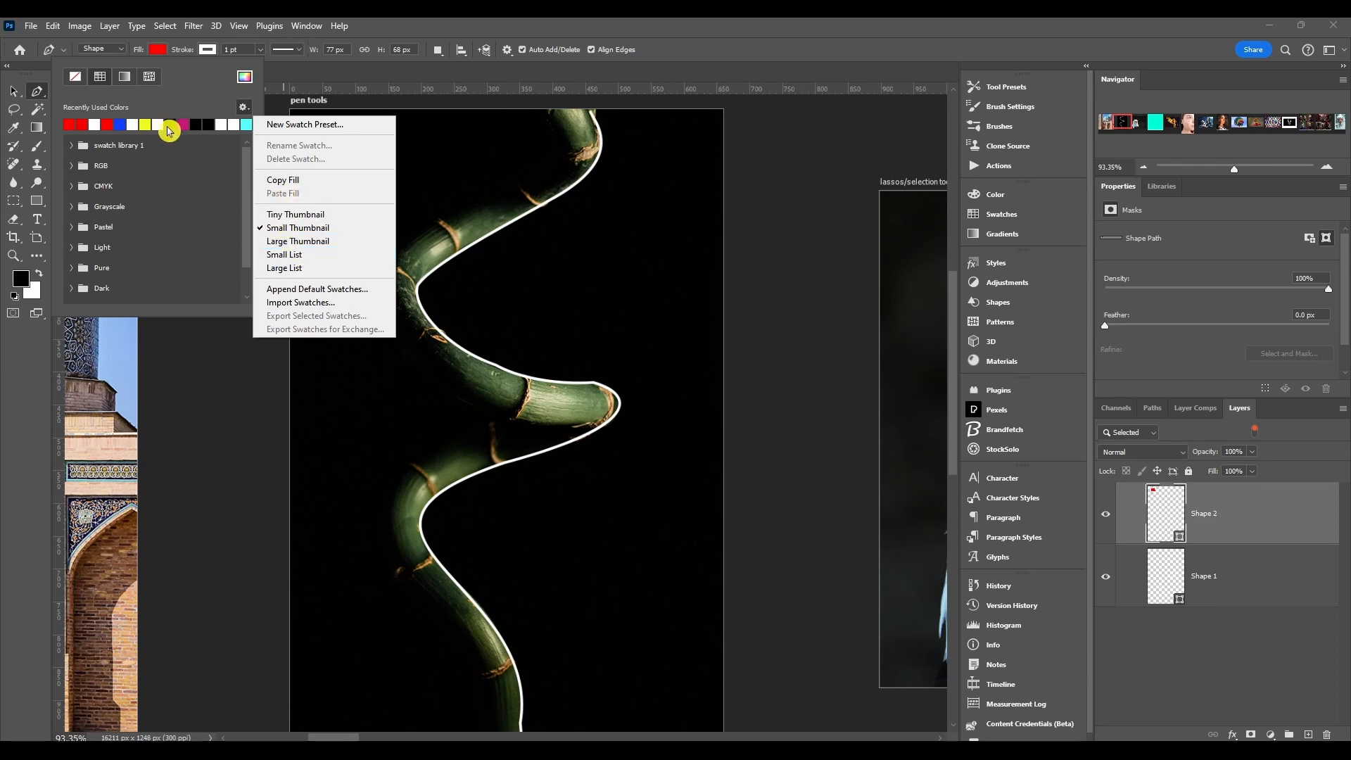
{"action": "left_click", "coordinate": [71, 146]}
{"action": "left_click", "coordinate": [71, 146]}
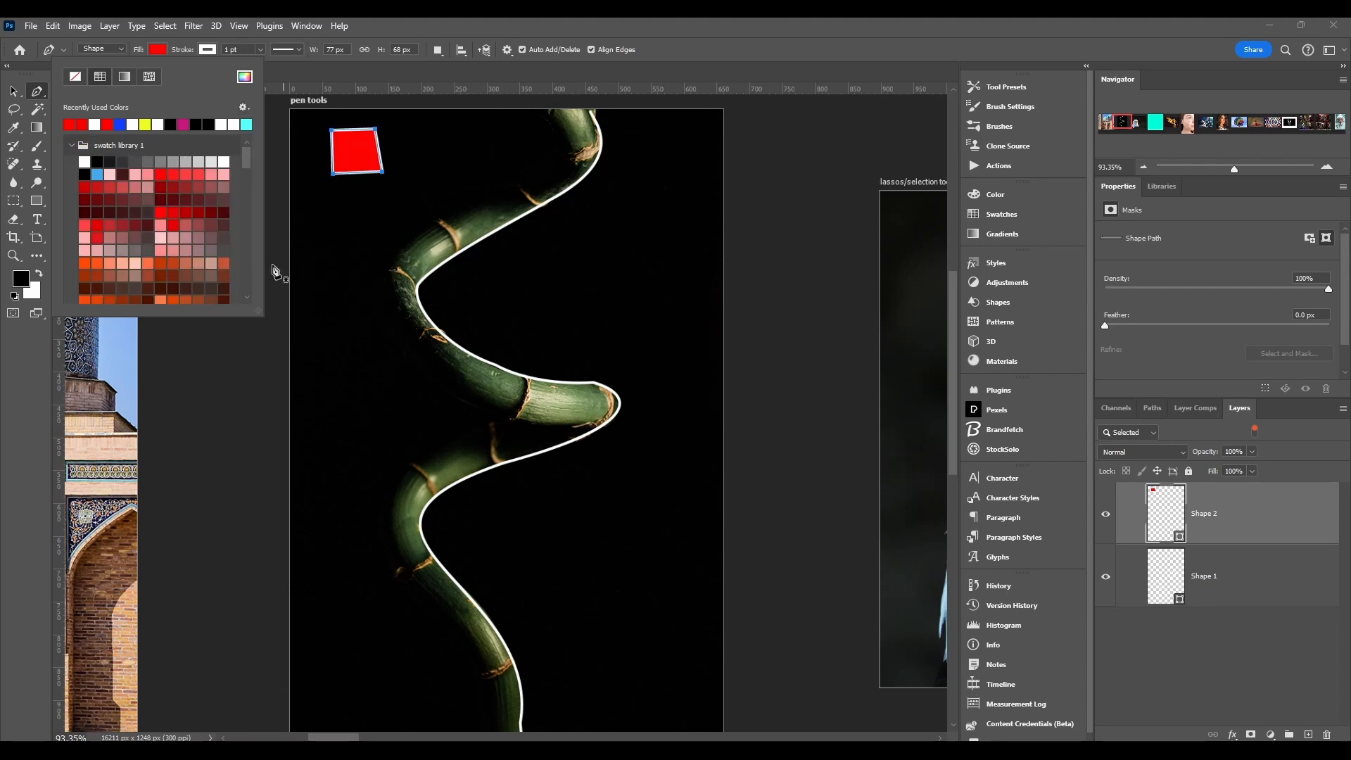
{"action": "left_click", "coordinate": [243, 107]}
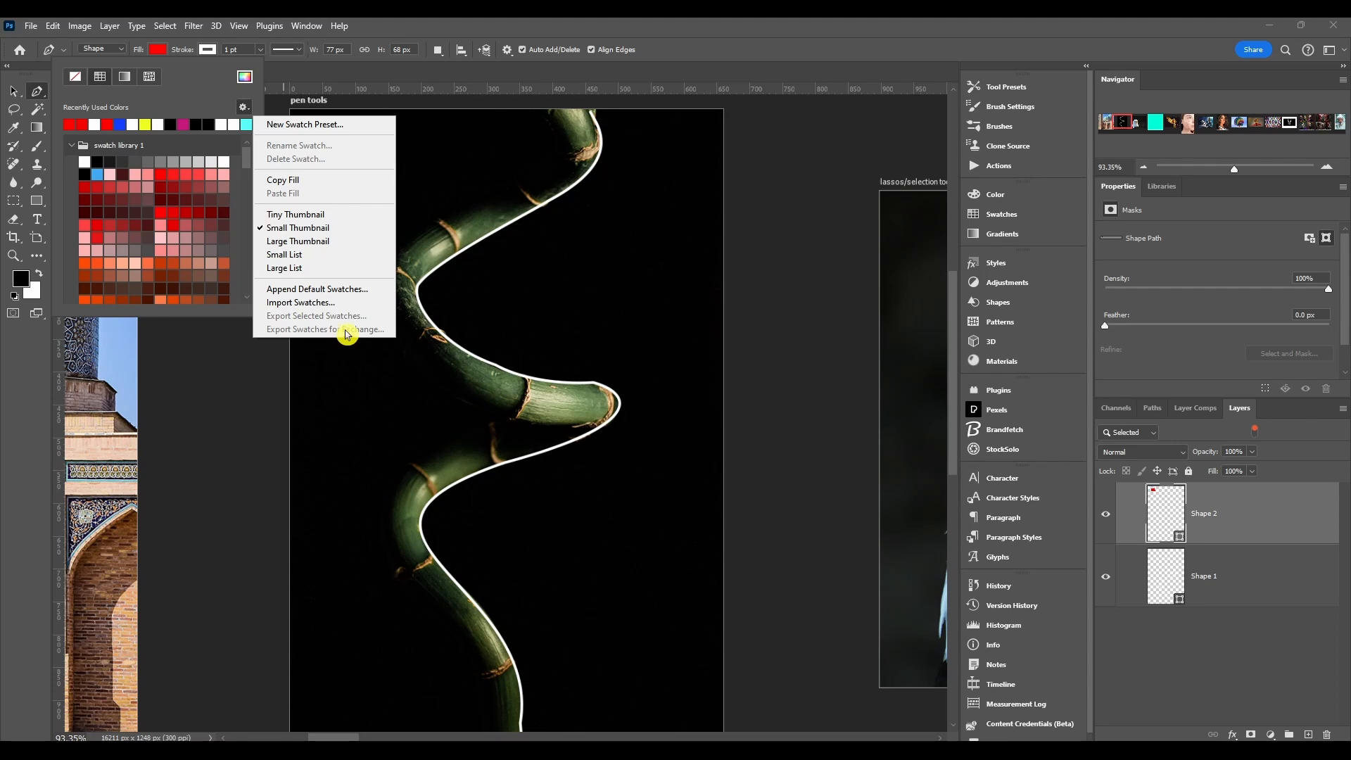
{"action": "left_click", "coordinate": [200, 106]}
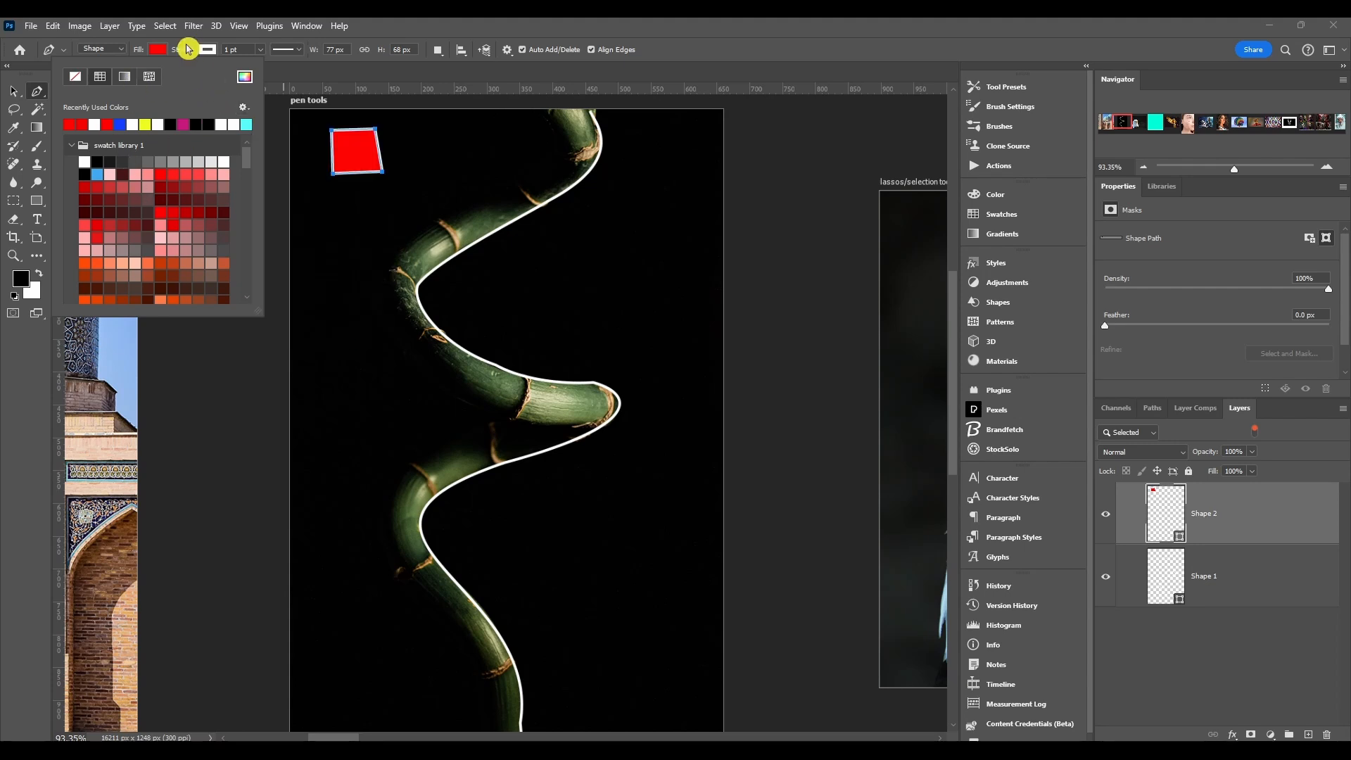
- Preview solid blue and cyan stroke colors on the red four-sided shape
{"action": "left_click", "coordinate": [187, 50]}
{"action": "left_click", "coordinate": [200, 53]}
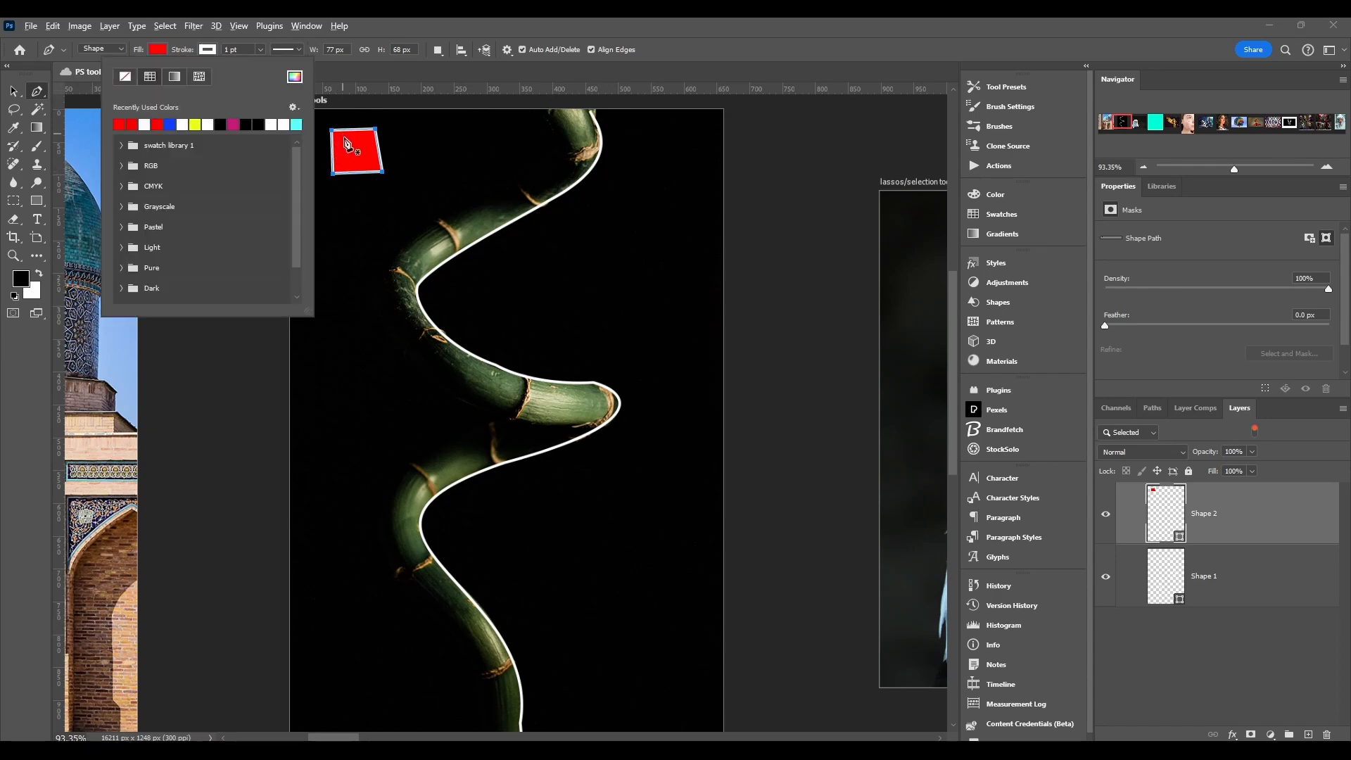
{"action": "scroll", "coordinate": [346, 143], "scroll_direction": "up", "scroll_amount": 6}
{"action": "mouse_move", "coordinate": [354, 158]}
{"action": "left_mouse_down"}
{"action": "mouse_move", "coordinate": [424, 176]}
{"action": "mouse_move", "coordinate": [418, 219]}
{"action": "left_mouse_up"}
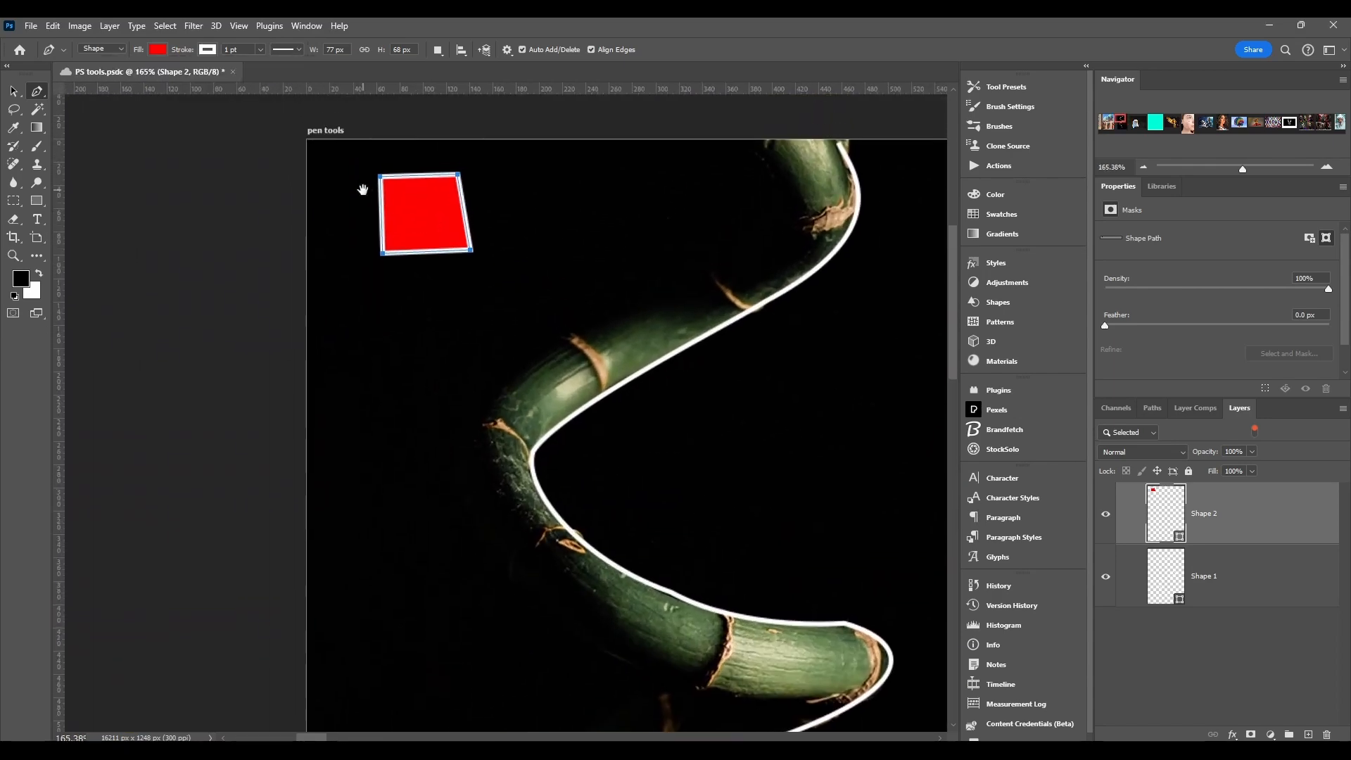
{"action": "scroll", "coordinate": [363, 190], "scroll_direction": "up", "scroll_amount": 5}
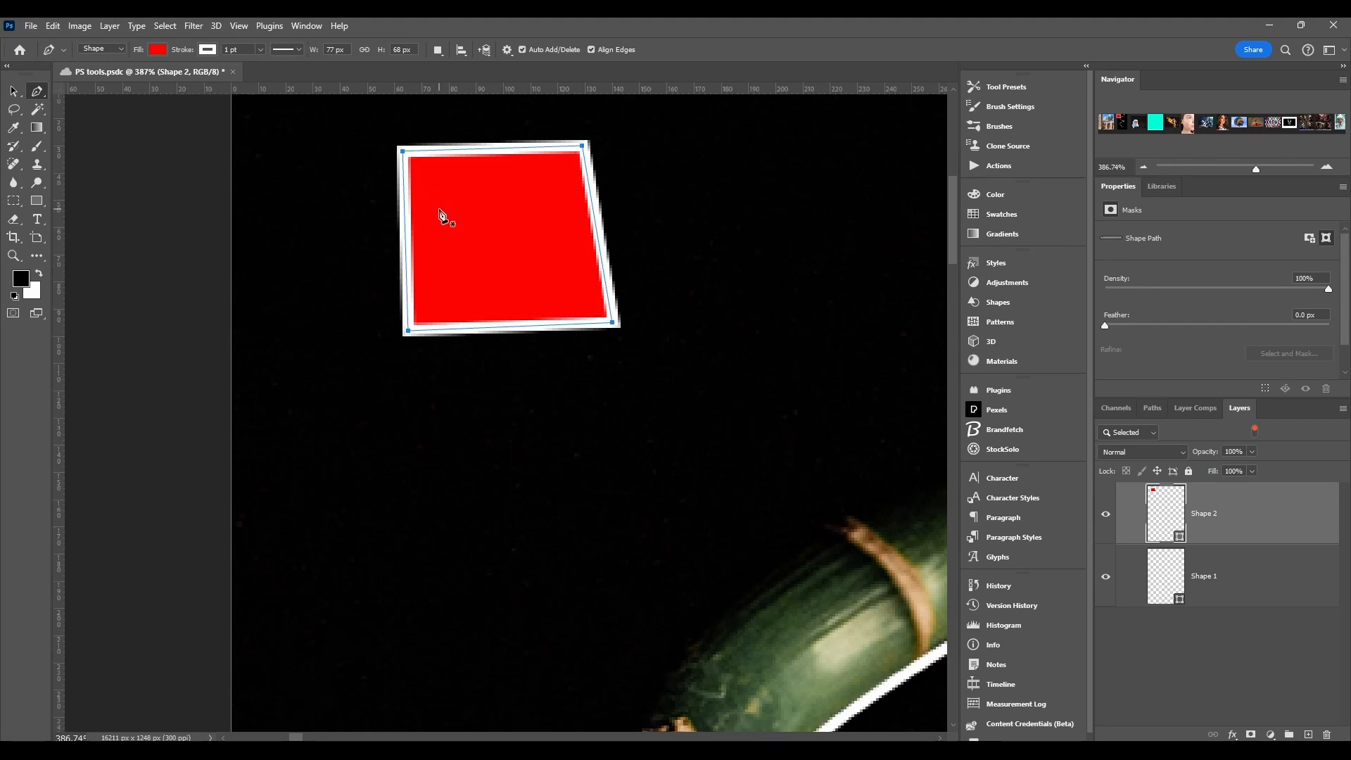
{"action": "scroll", "coordinate": [442, 215], "scroll_direction": "down", "scroll_amount": 2}
{"action": "left_click", "coordinate": [208, 50]}
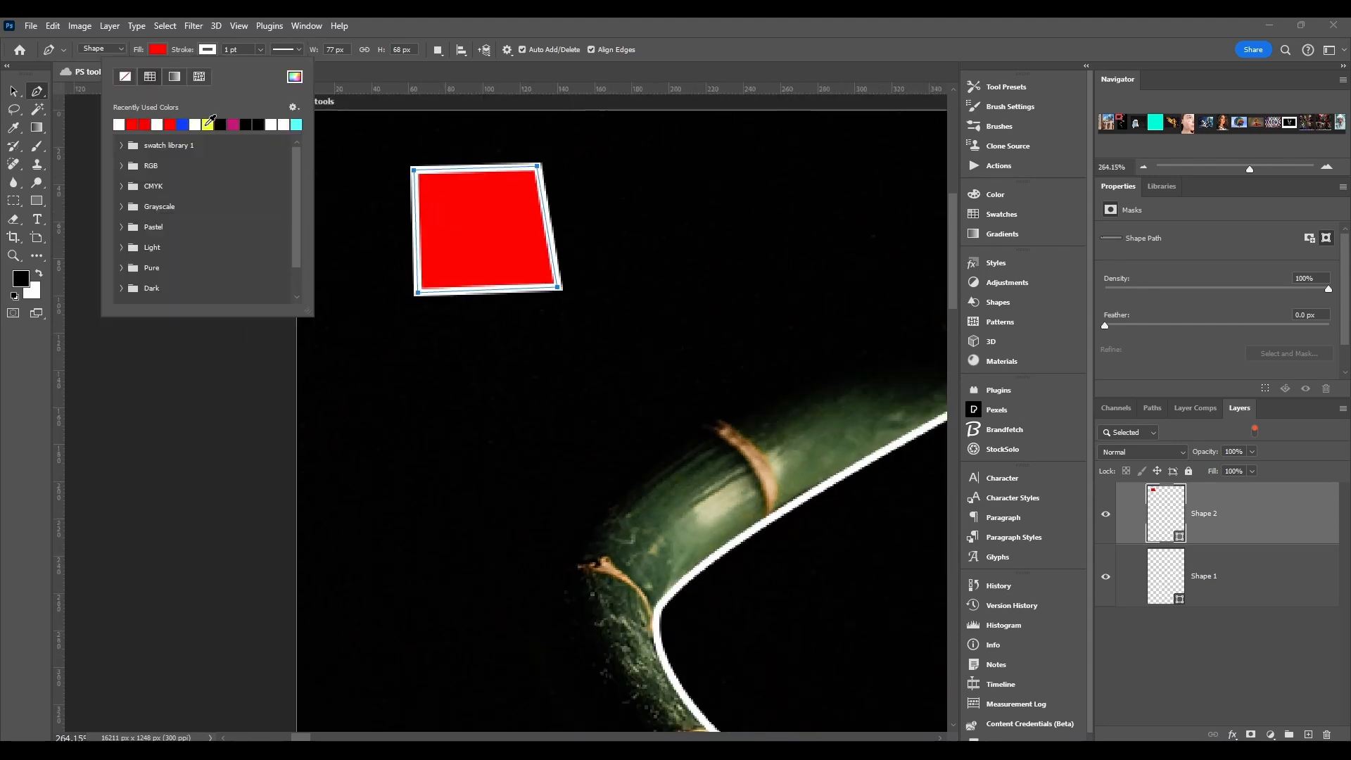
{"action": "left_click", "coordinate": [181, 123]}
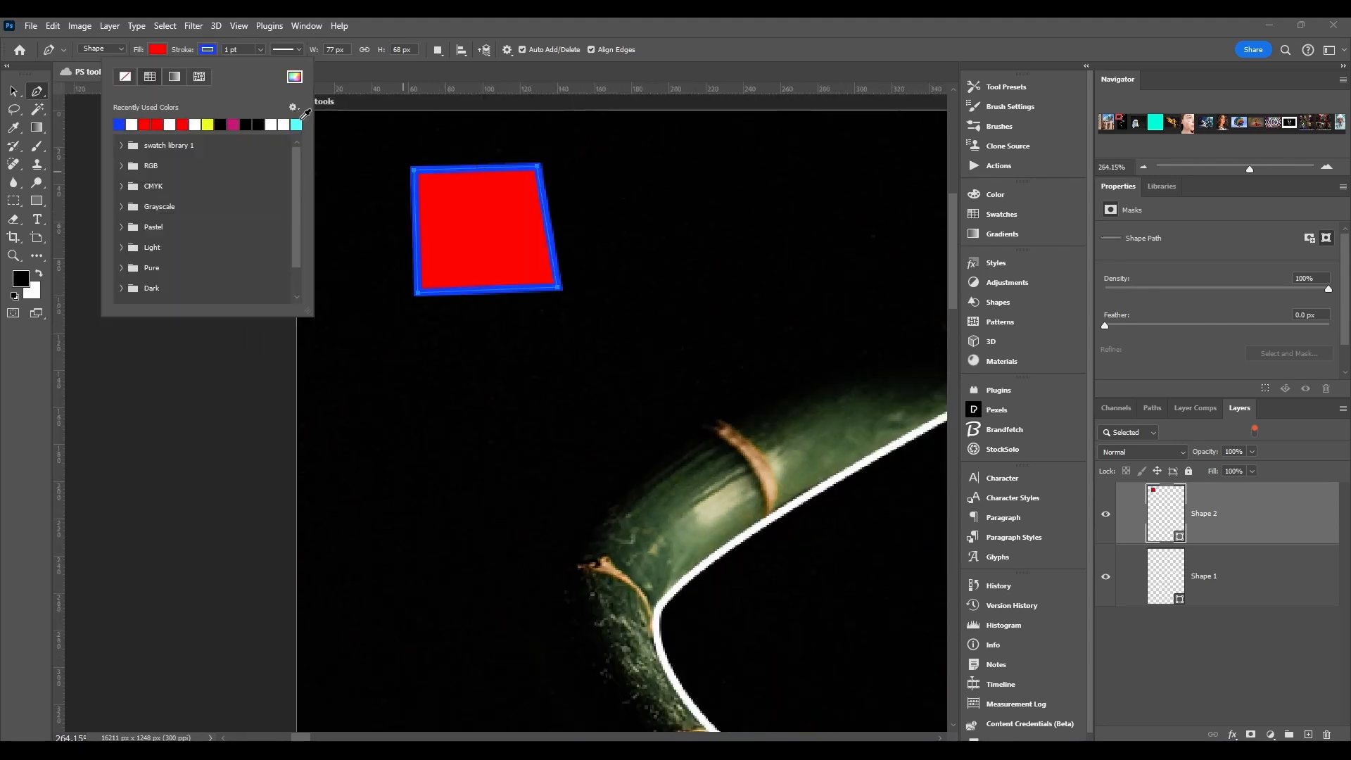
{"action": "left_click", "coordinate": [297, 125]}
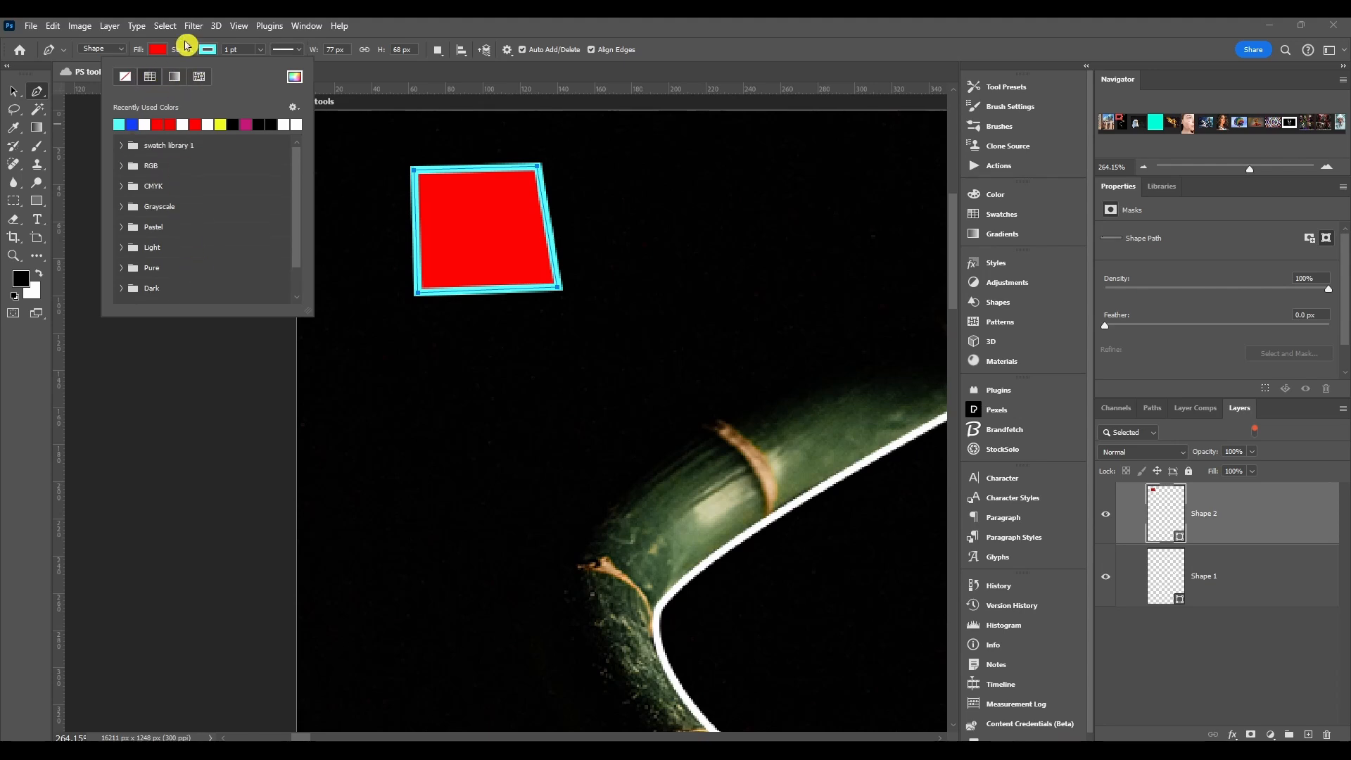
- Preview a gradient stroke, a pattern stroke and no stroke on the red shape, and restore the white stroke
{"action": "left_click", "coordinate": [176, 77]}
{"action": "left_click", "coordinate": [199, 77]}
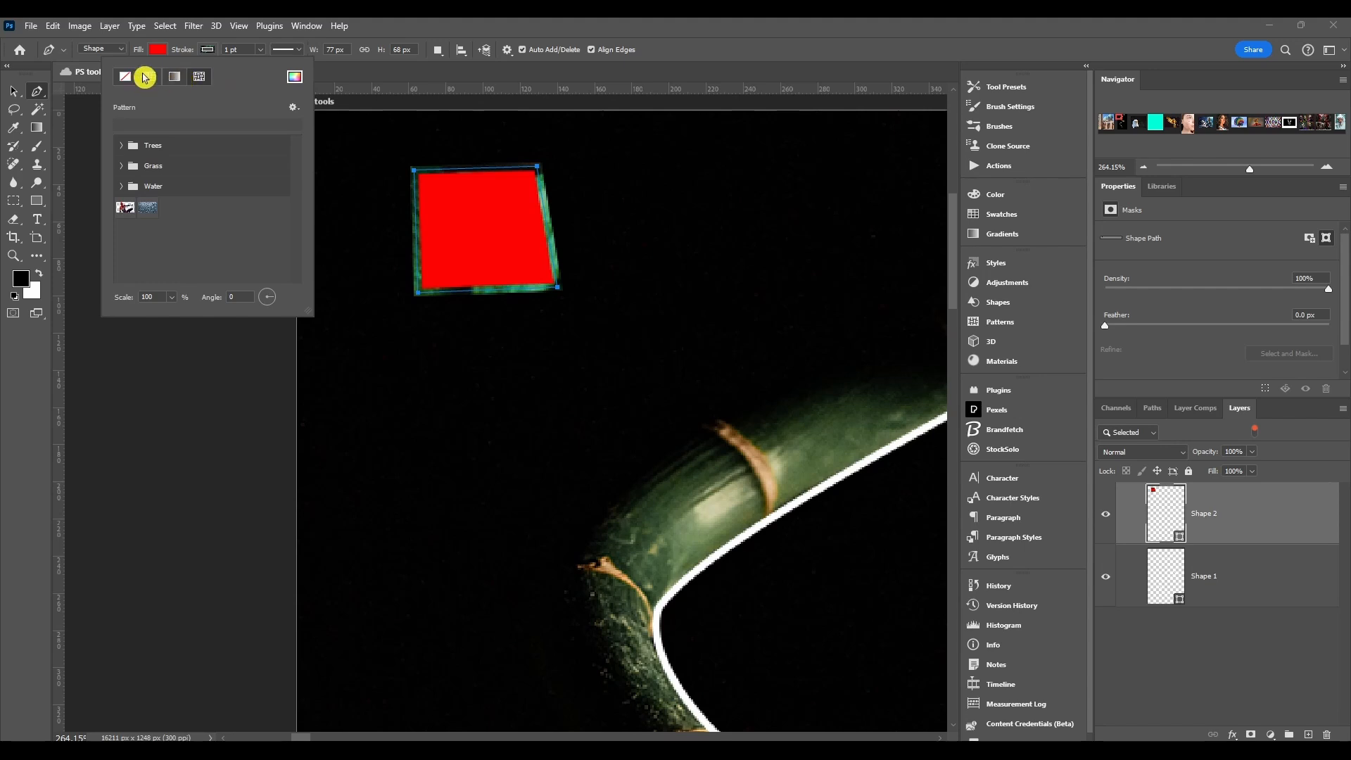
{"action": "left_click", "coordinate": [124, 81]}
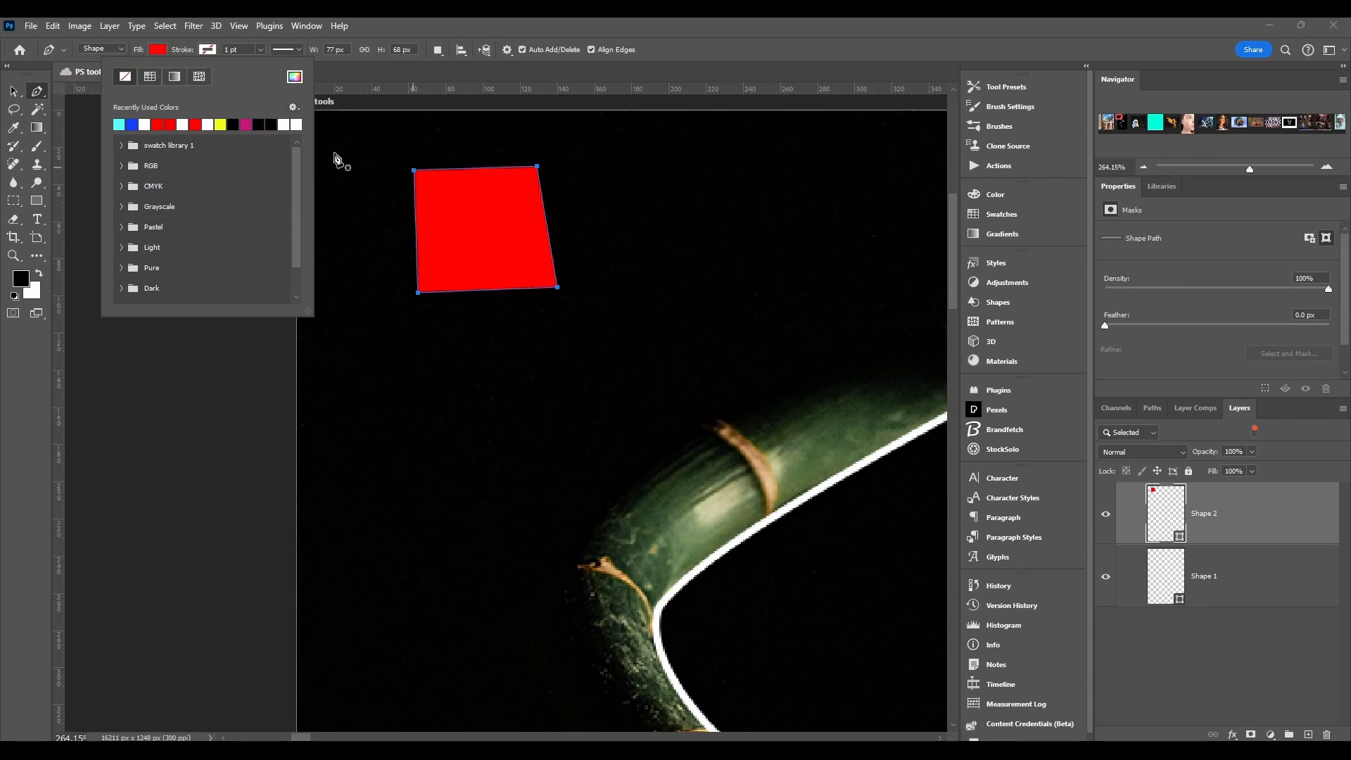
{"action": "left_click", "coordinate": [211, 124]}
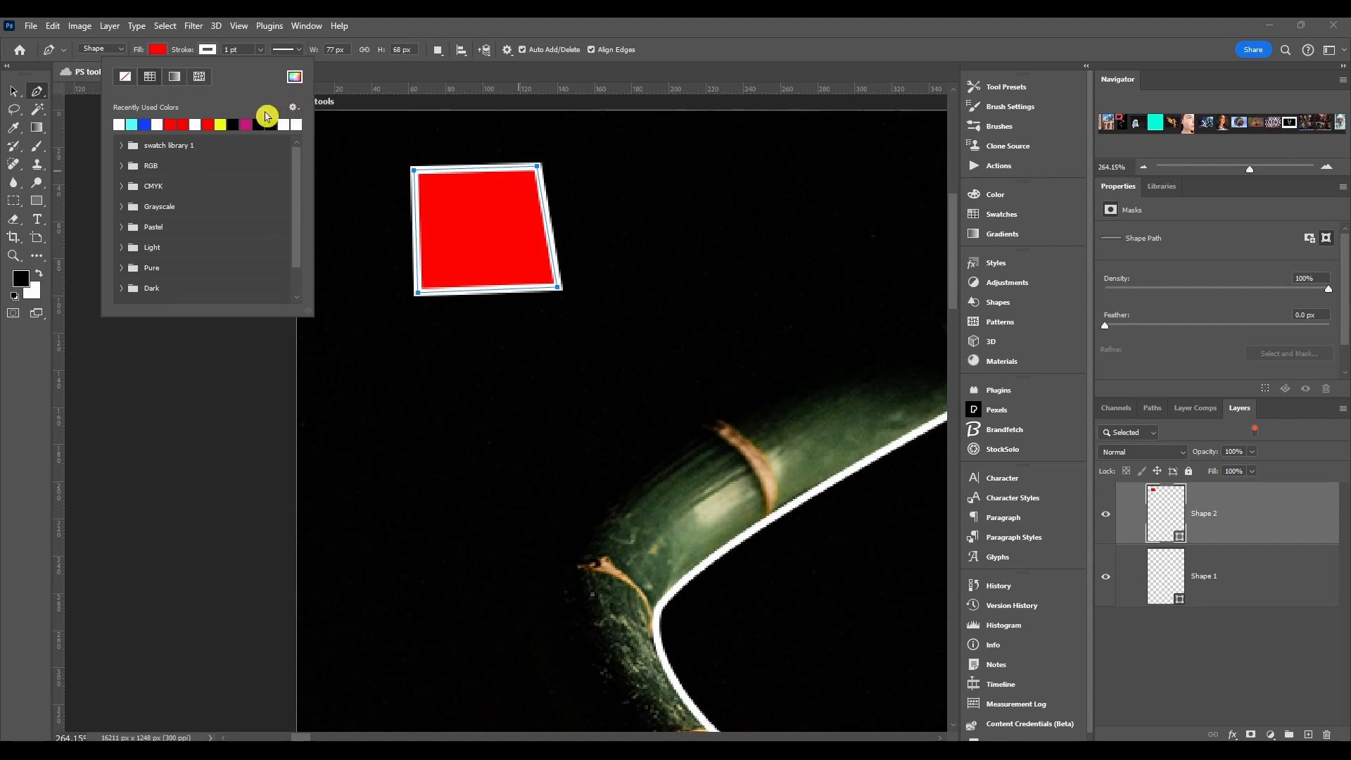
- View the stroke's color picker without changing the color, and review the stroke's swatch options
{"action": "left_click", "coordinate": [300, 77]}
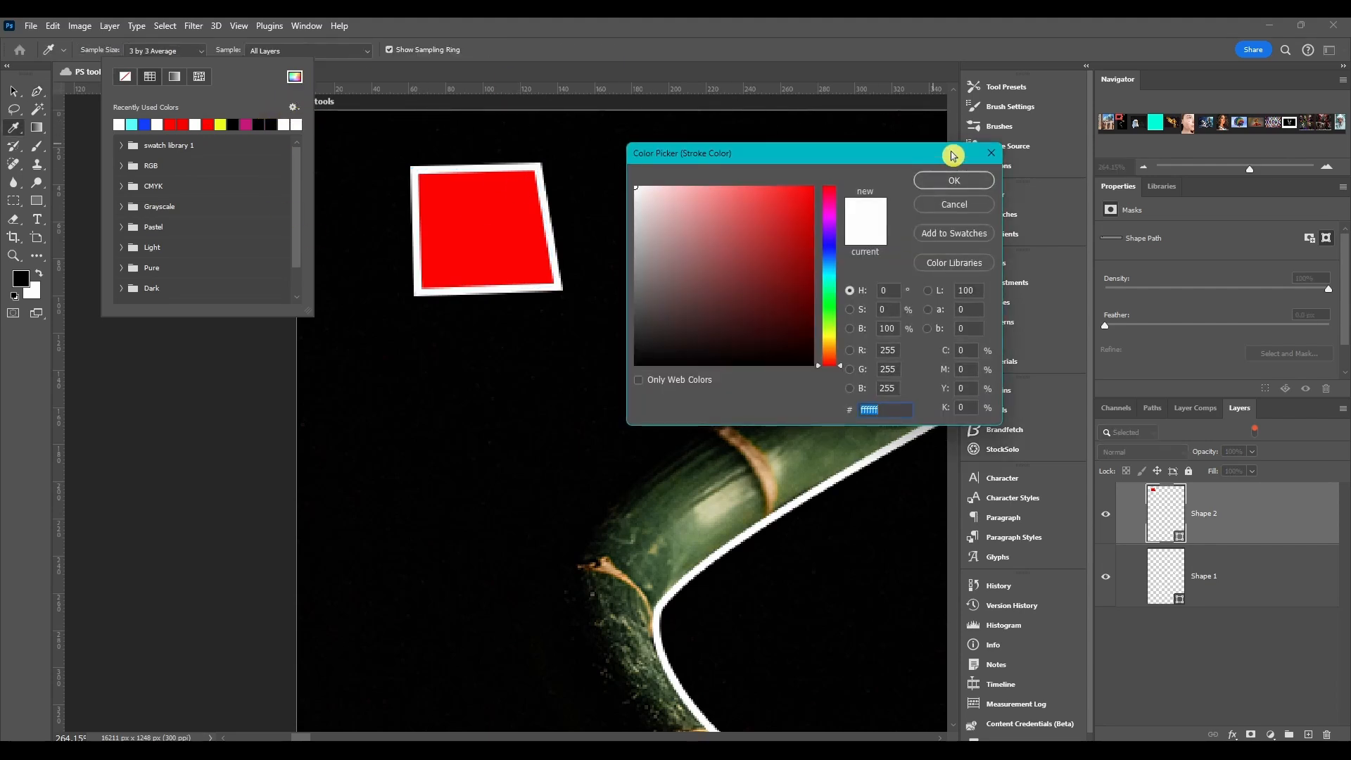
{"action": "left_click", "coordinate": [990, 153]}
{"action": "left_click", "coordinate": [294, 107]}
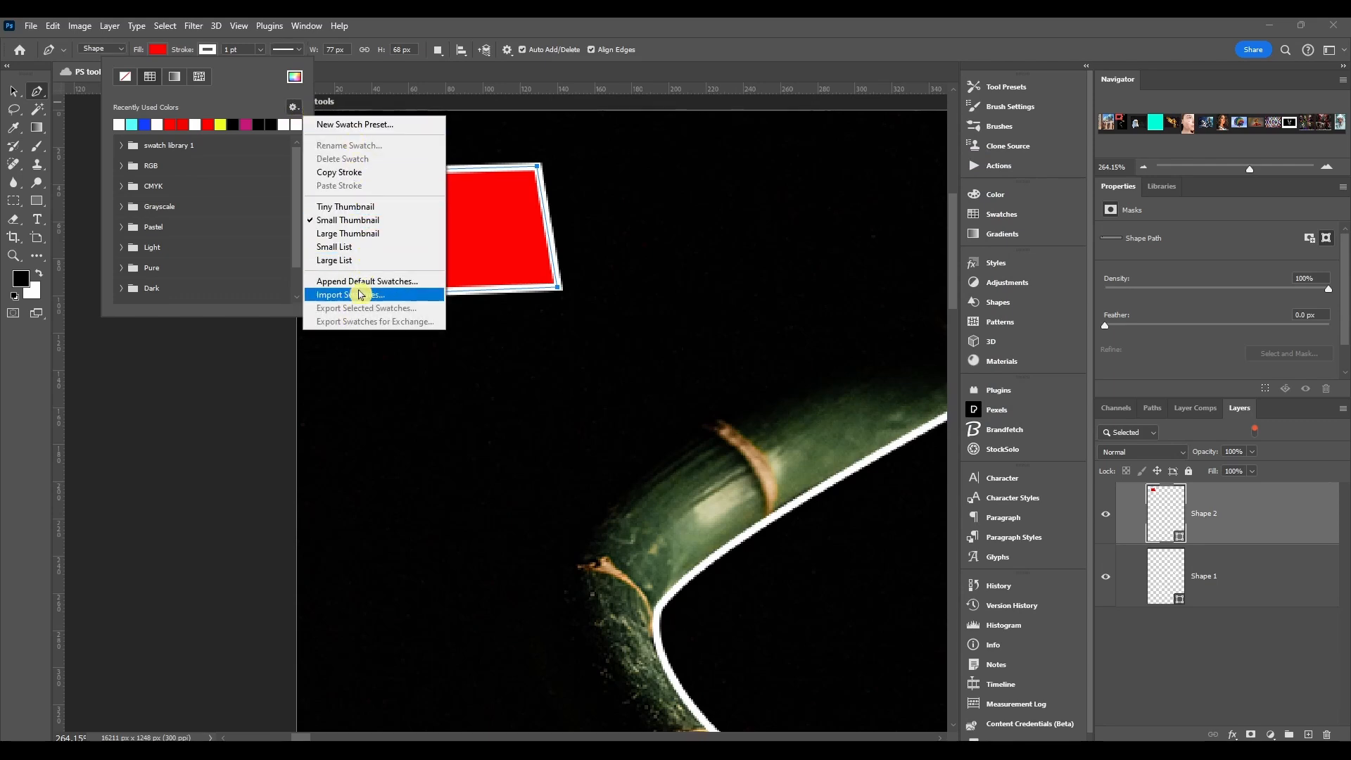
- Increase the red shape's stroke width to 2.43 pt
{"action": "left_click", "coordinate": [261, 51]}
{"action": "left_click", "coordinate": [258, 51]}
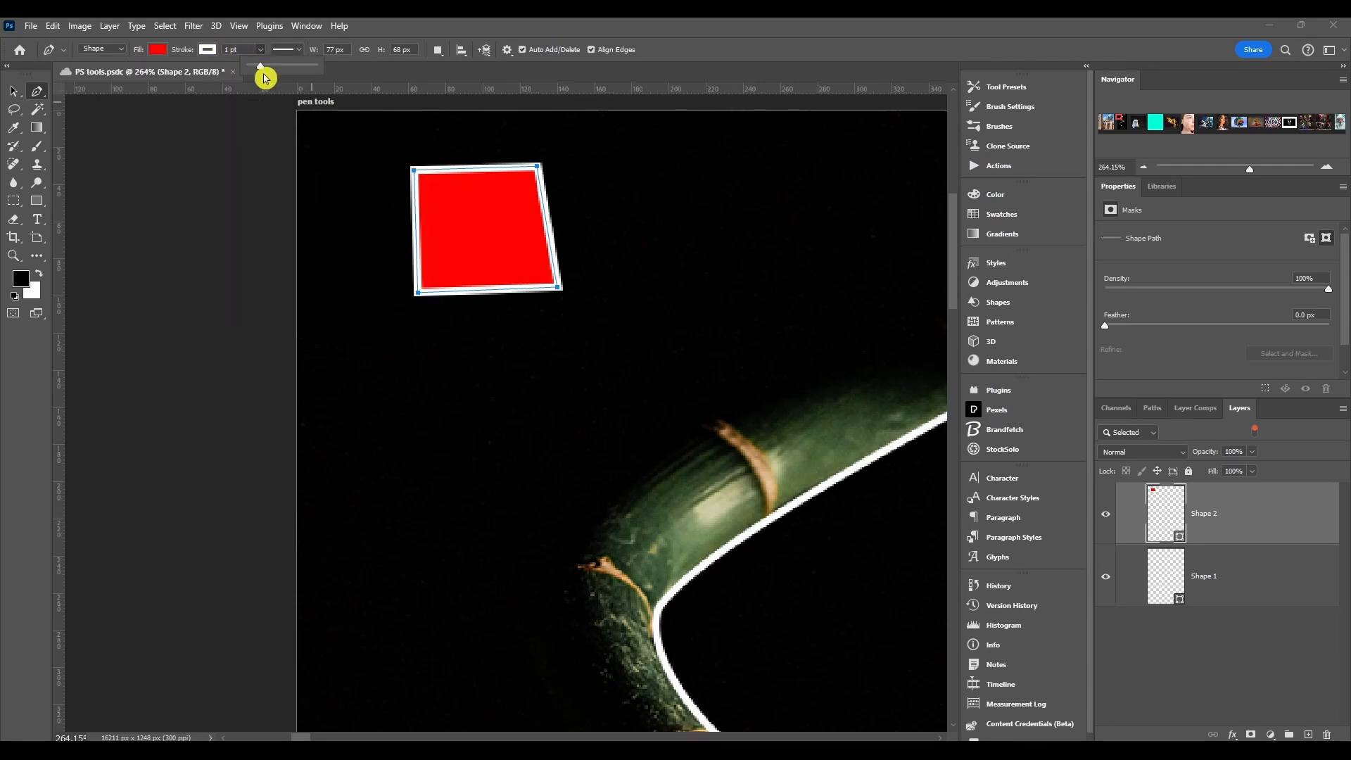
{"action": "left_click_drag", "start_coordinate": [264, 69], "coordinate": [265, 67]}
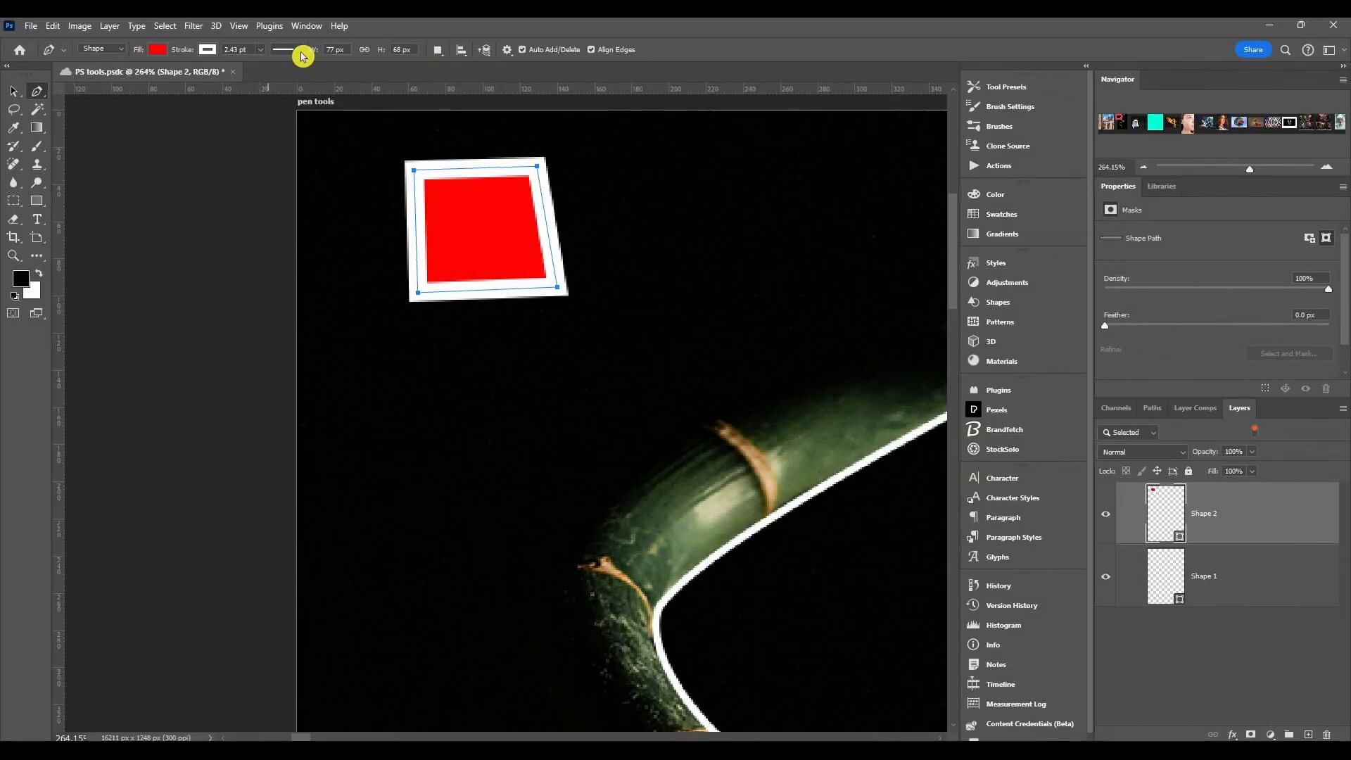
- Preview the dashed and dotted line styles on the red shape's stroke
{"action": "left_click", "coordinate": [293, 53]}
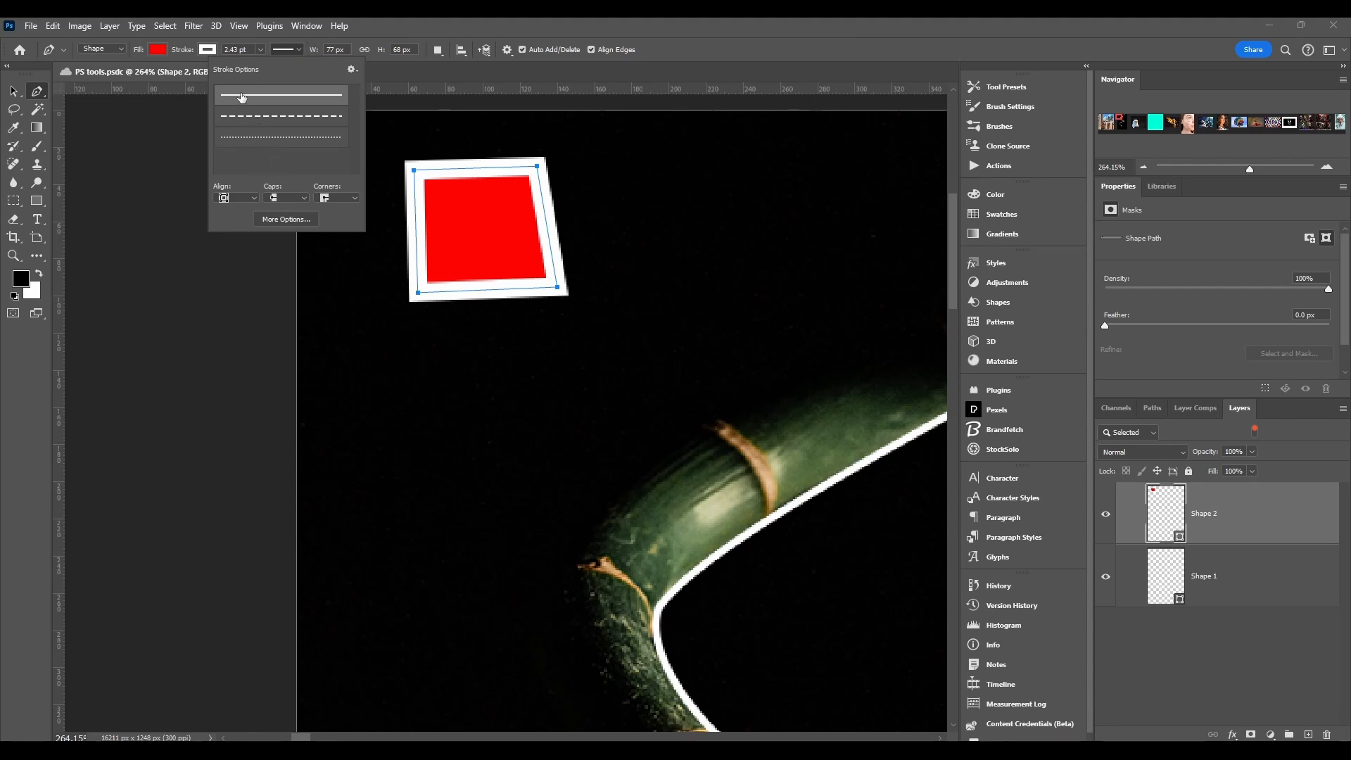
{"action": "left_click", "coordinate": [258, 117]}
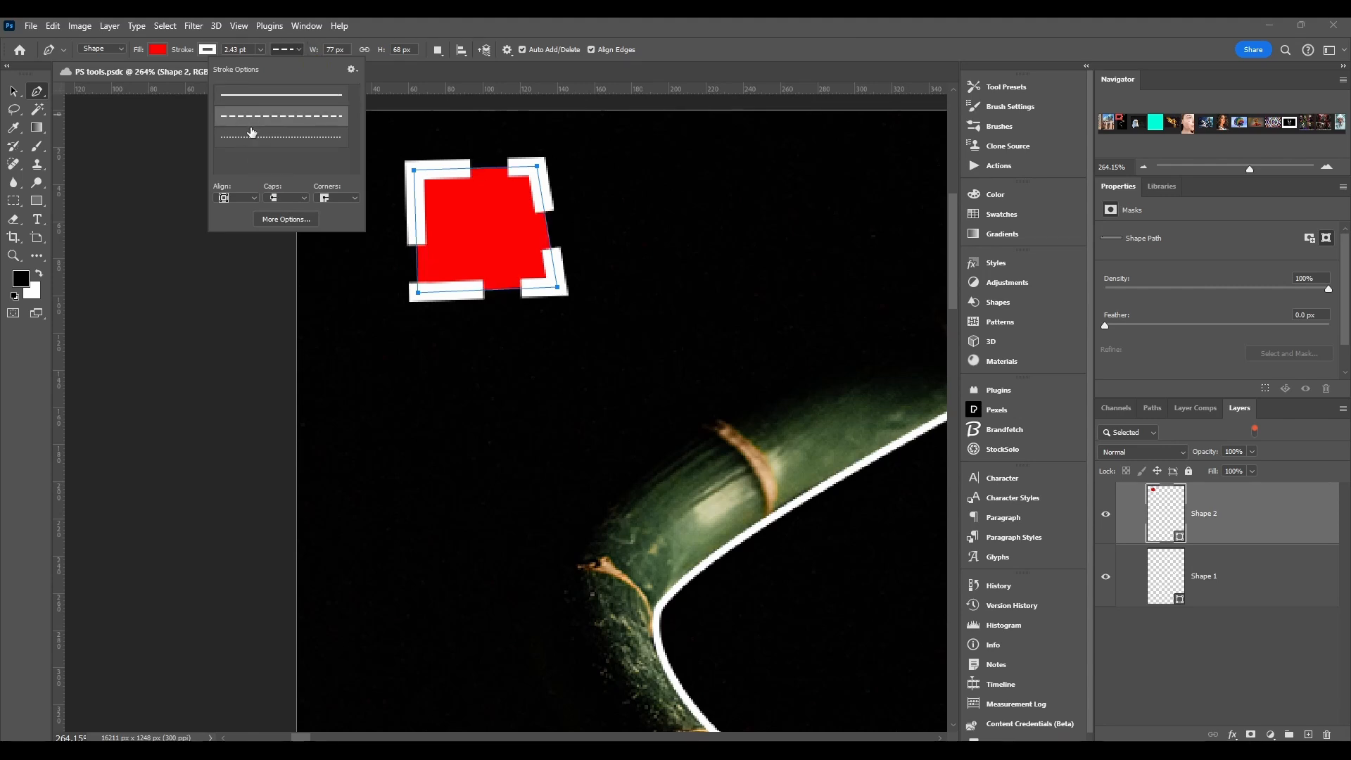
{"action": "left_click", "coordinate": [248, 140]}
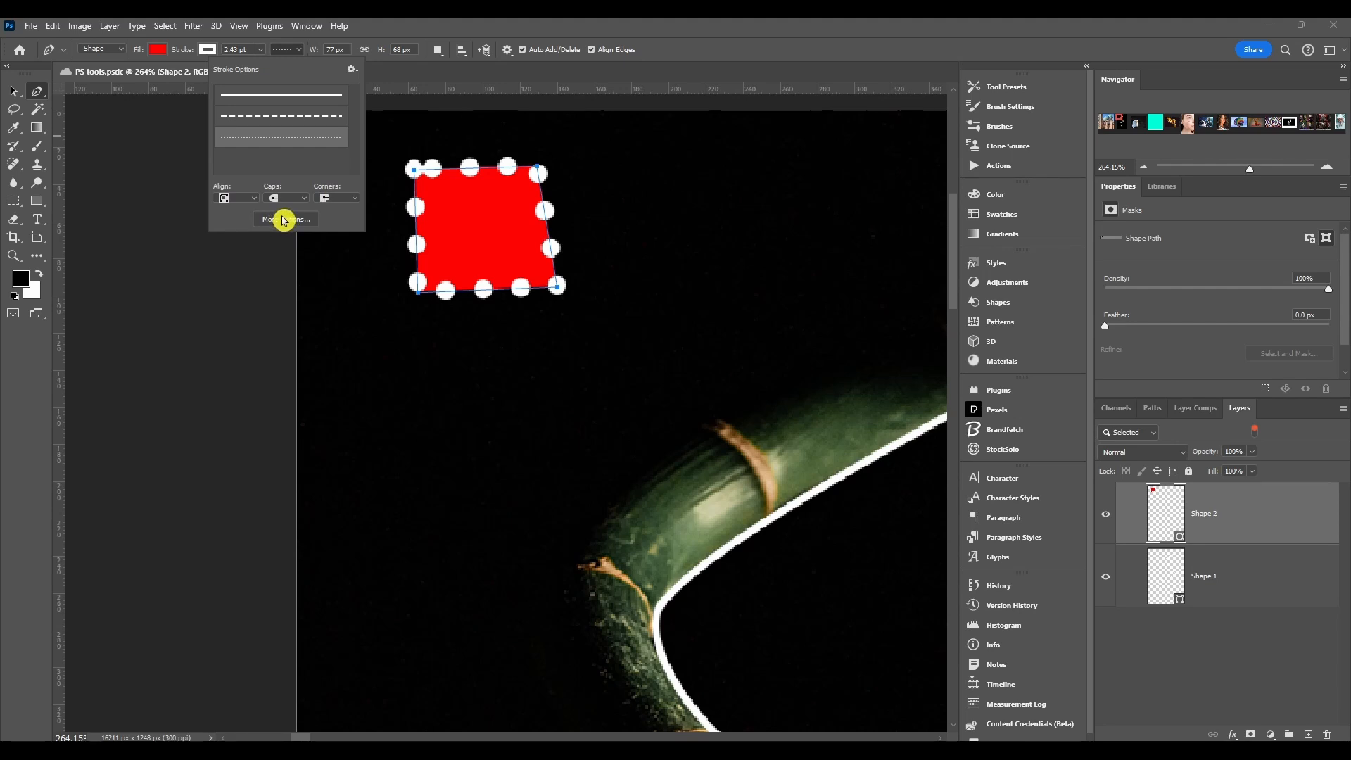
- Open the detailed stroke settings for the red shape and place the dialog clear of it
{"action": "left_click", "coordinate": [353, 69]}
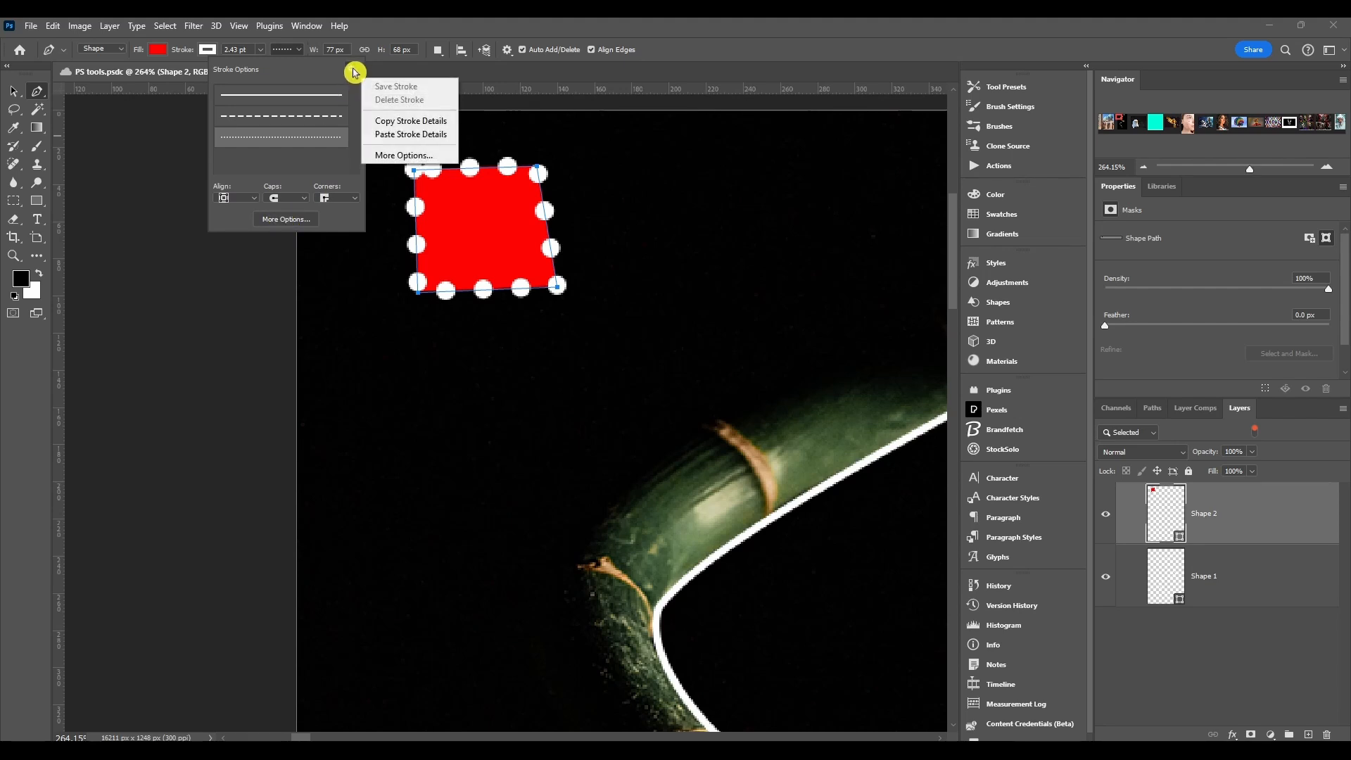
{"action": "left_click", "coordinate": [388, 157]}
{"action": "mouse_move", "coordinate": [468, 156]}
{"action": "left_mouse_down"}
{"action": "mouse_move", "coordinate": [549, 112]}
{"action": "mouse_move", "coordinate": [477, 148]}
{"action": "mouse_move", "coordinate": [492, 166]}
{"action": "mouse_move", "coordinate": [623, 164]}
{"action": "left_mouse_up"}
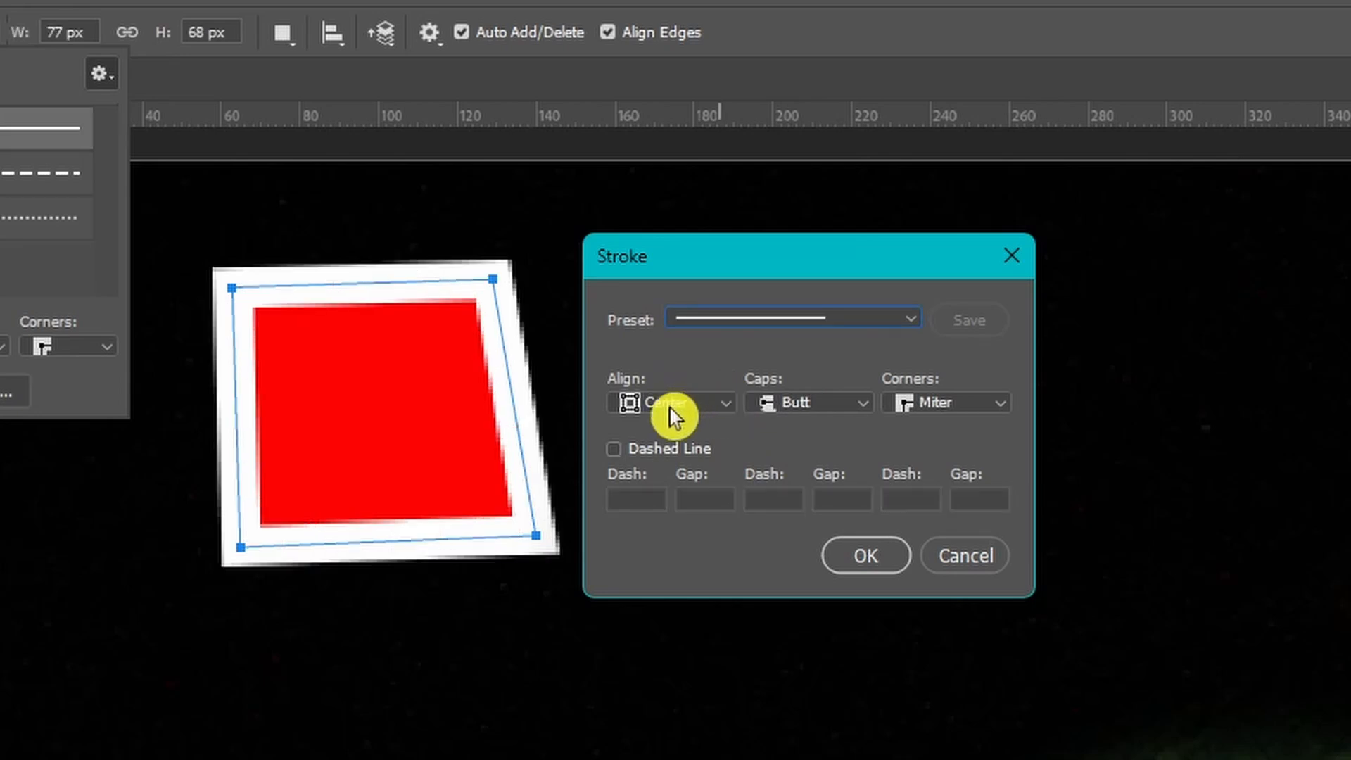
- Preview the Inside and Outside stroke alignments on the red shape, and restore Center alignment
{"action": "left_click", "coordinate": [667, 406]}
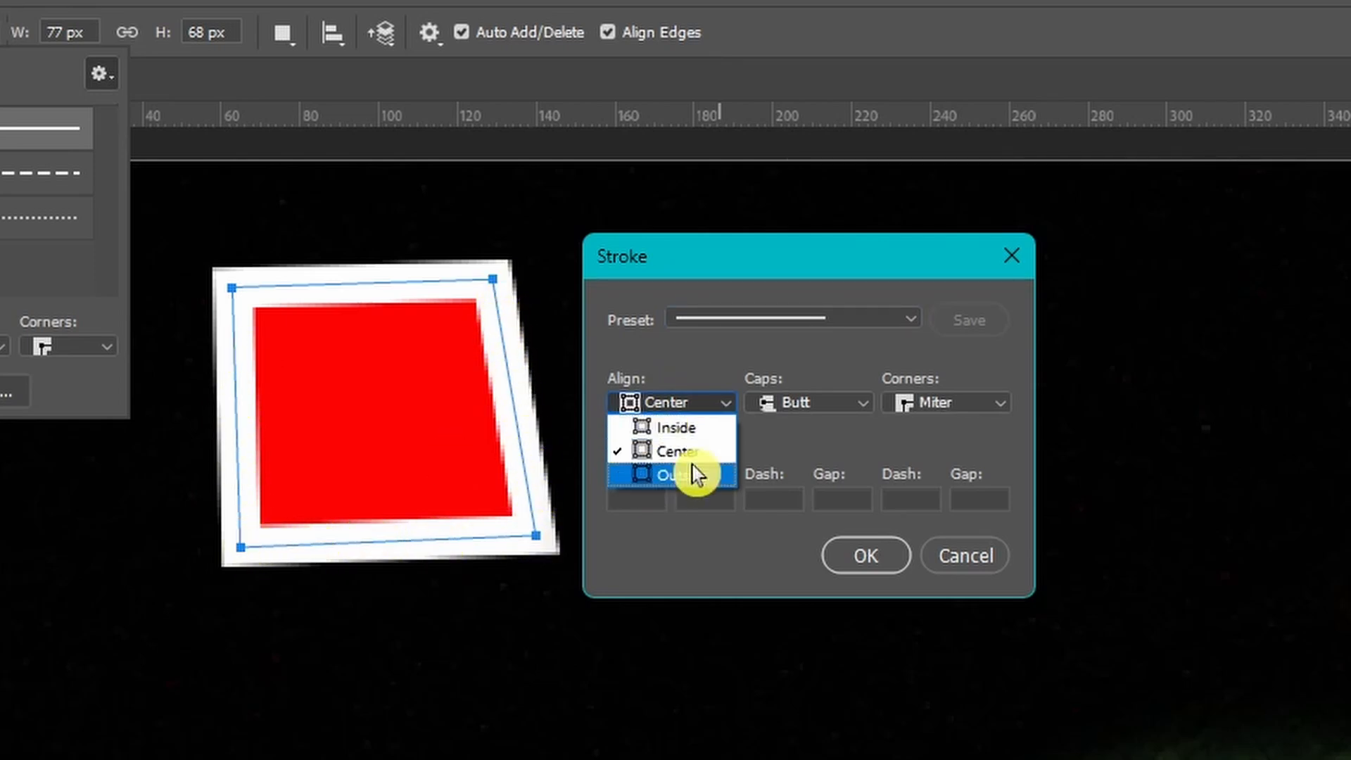
{"action": "left_click", "coordinate": [681, 429]}
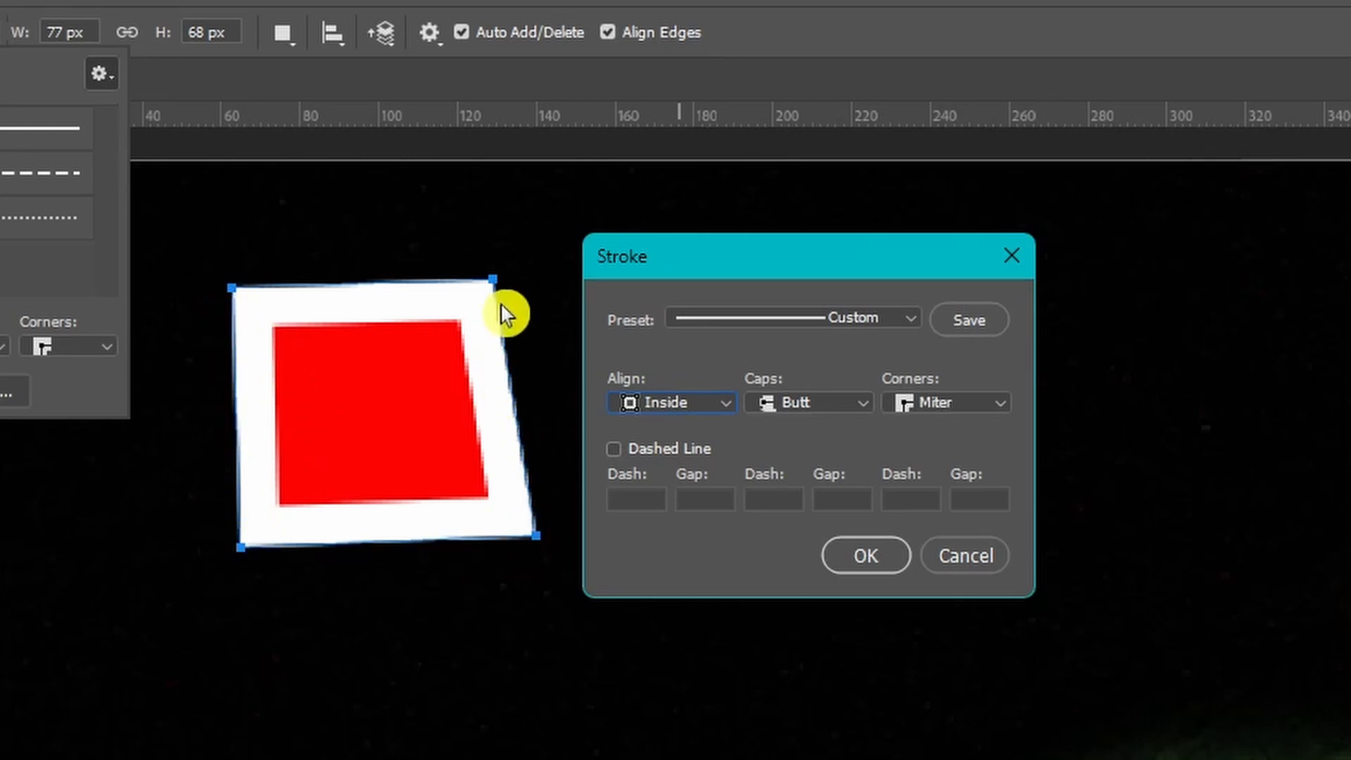
{"action": "left_click", "coordinate": [644, 407]}
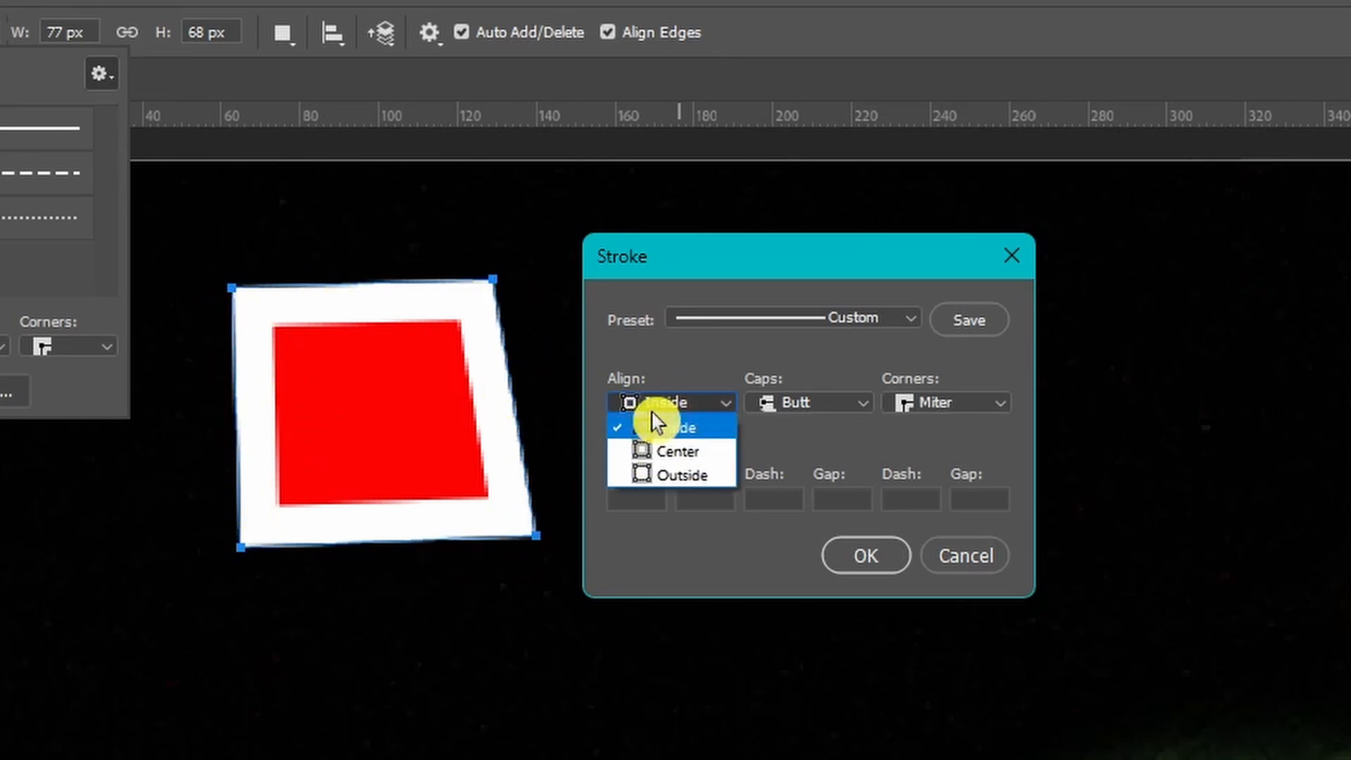
{"action": "left_click", "coordinate": [658, 476]}
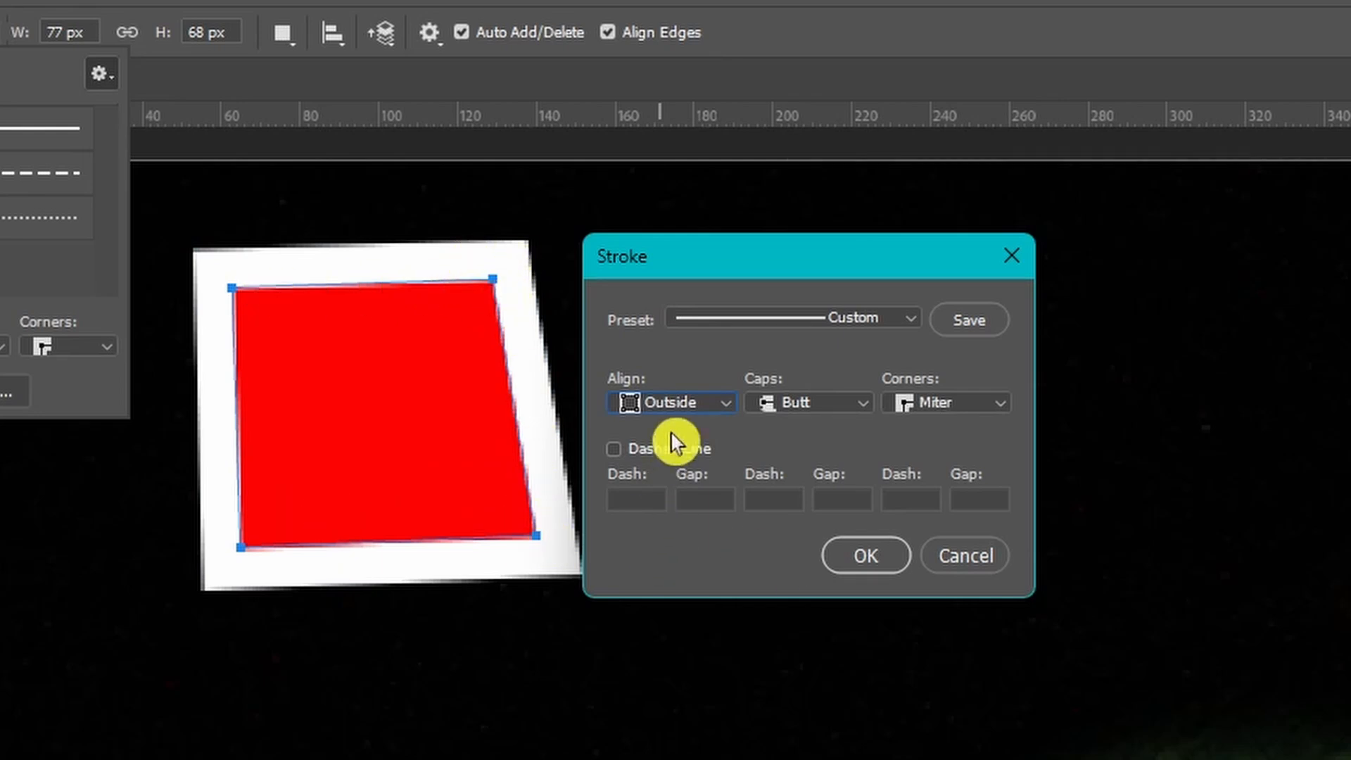
{"action": "left_click", "coordinate": [692, 404]}
{"action": "left_click", "coordinate": [685, 451]}
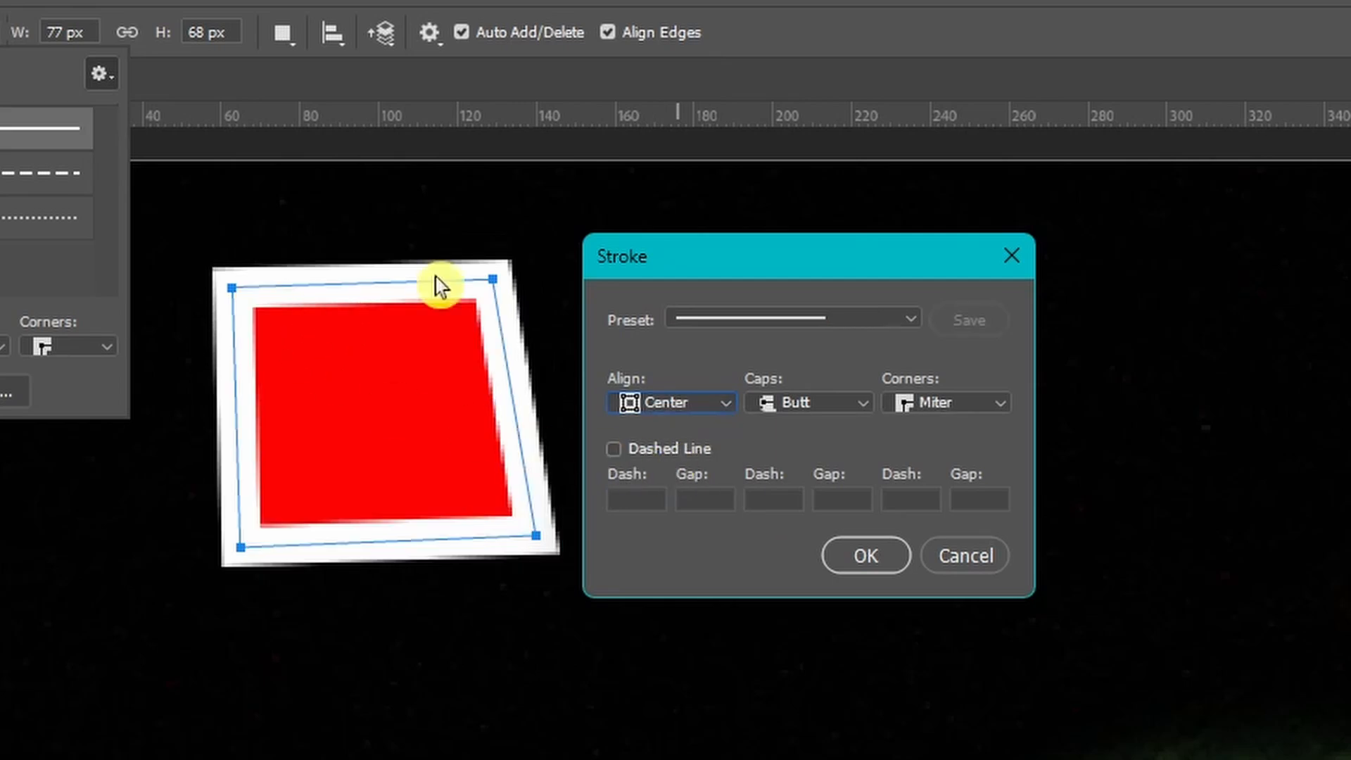
- Review the stroke's Butt, Round and Square cap options and keep Butt
{"action": "left_click", "coordinate": [820, 405]}
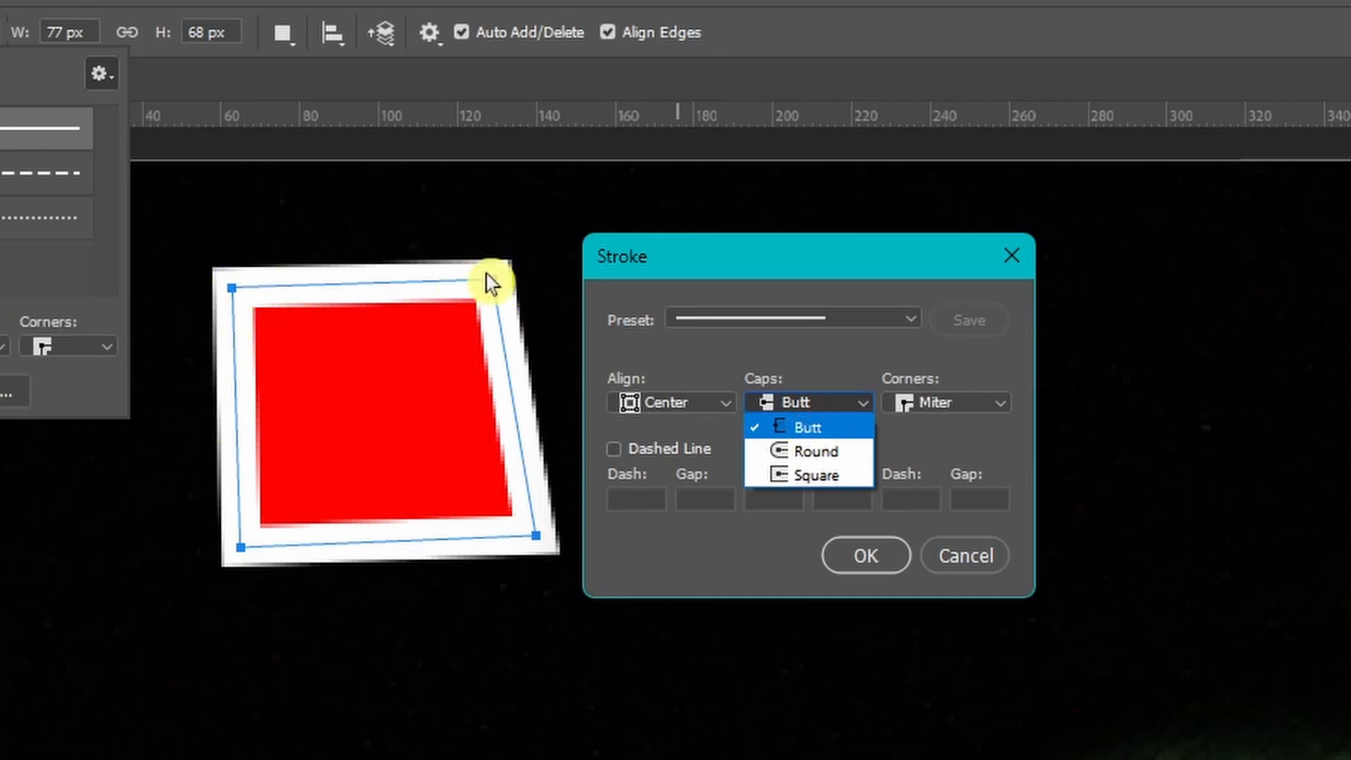
{"action": "left_click", "coordinate": [822, 429]}
{"action": "left_click", "coordinate": [808, 401]}
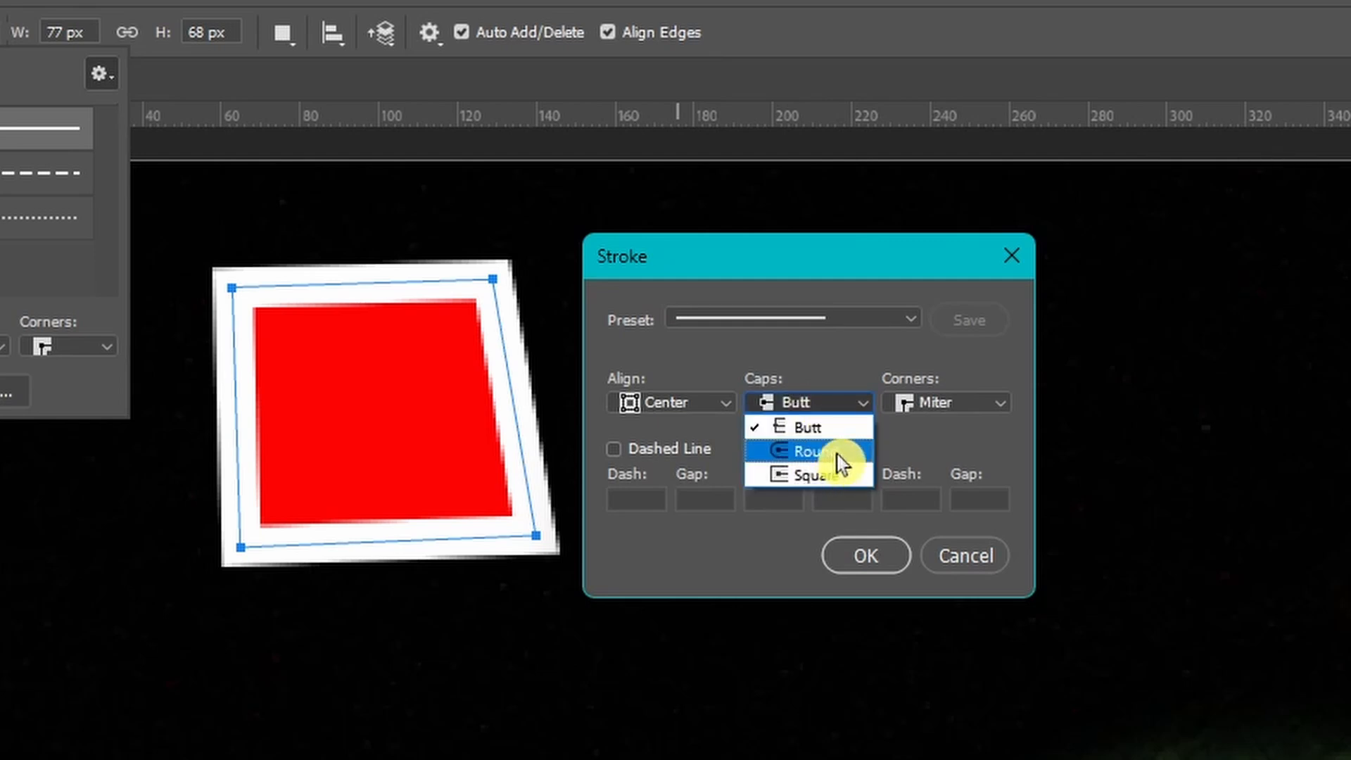
{"action": "left_click", "coordinate": [831, 393]}
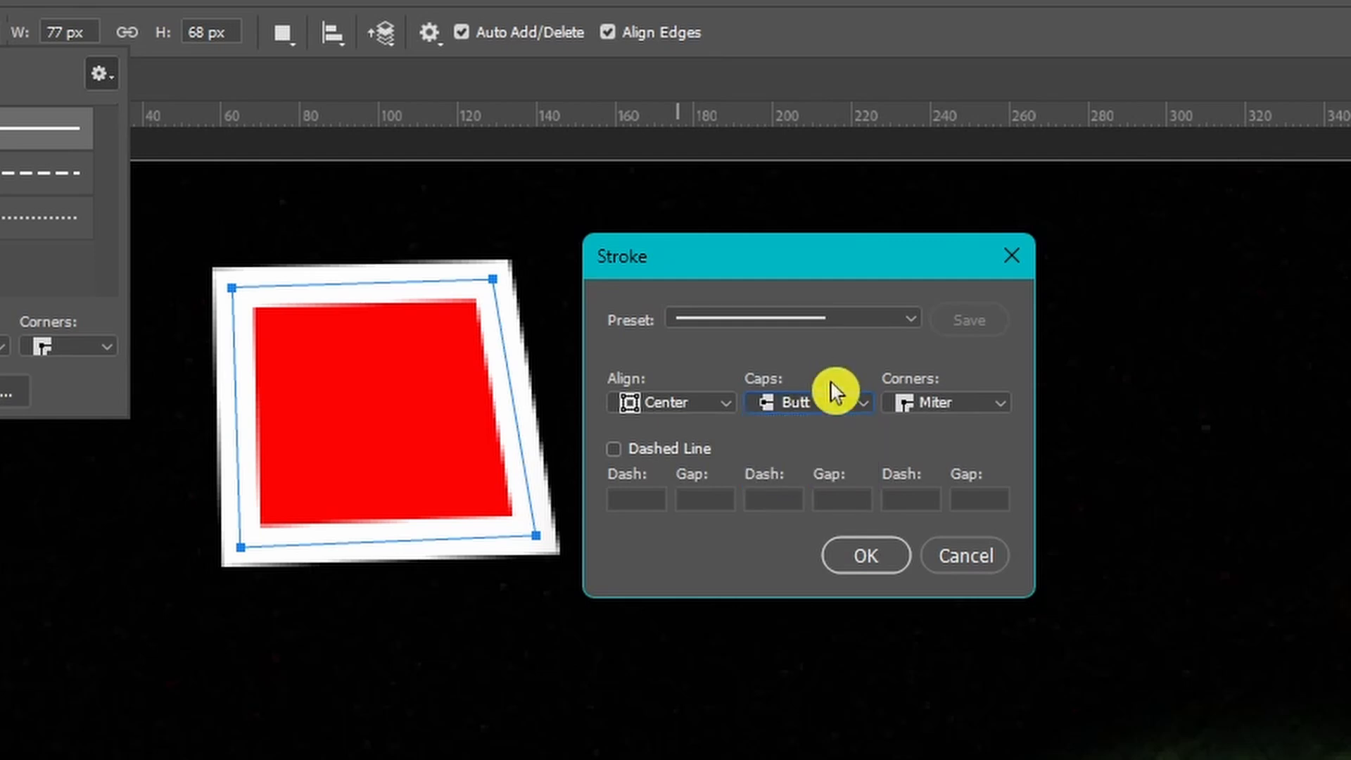
- Preview Round and Bevel stroke corners on the red shape, and restore Miter corners
{"action": "left_click", "coordinate": [975, 395]}
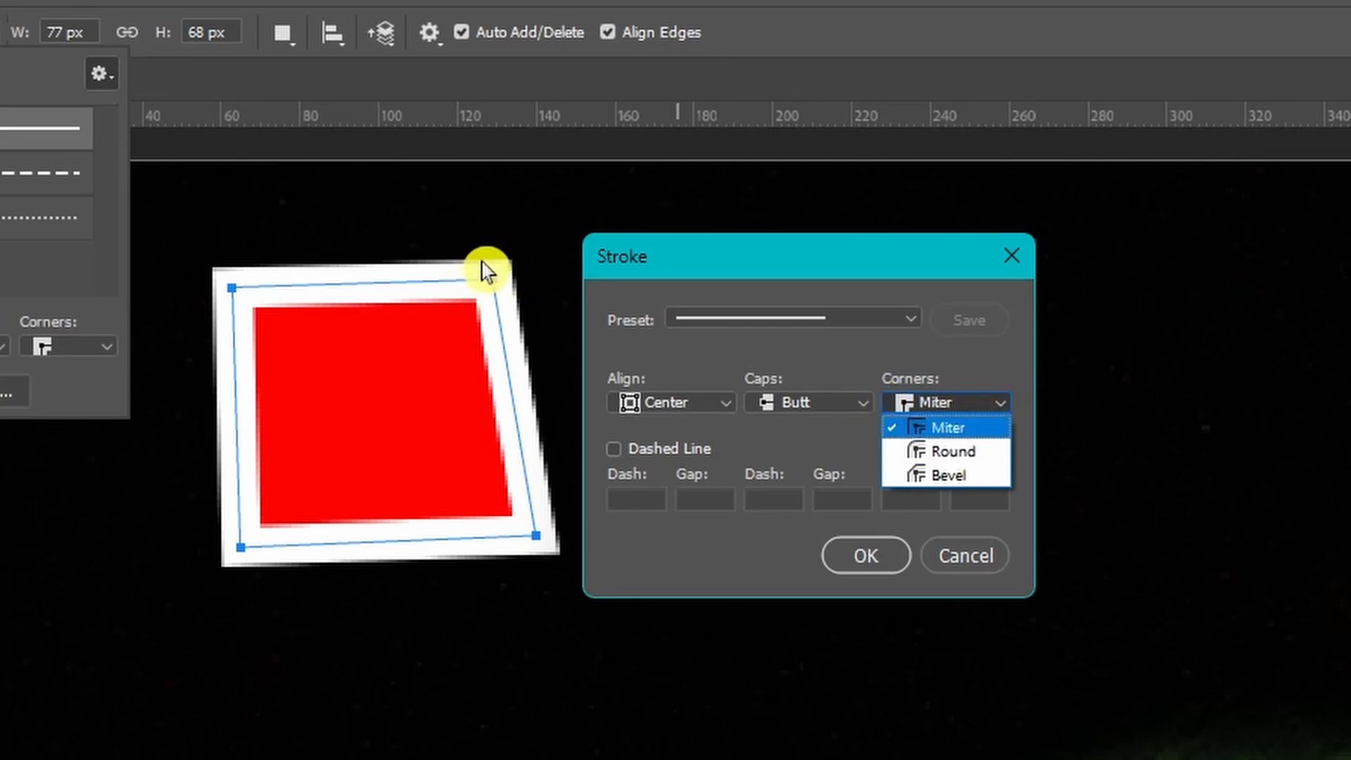
{"action": "left_click", "coordinate": [988, 456]}
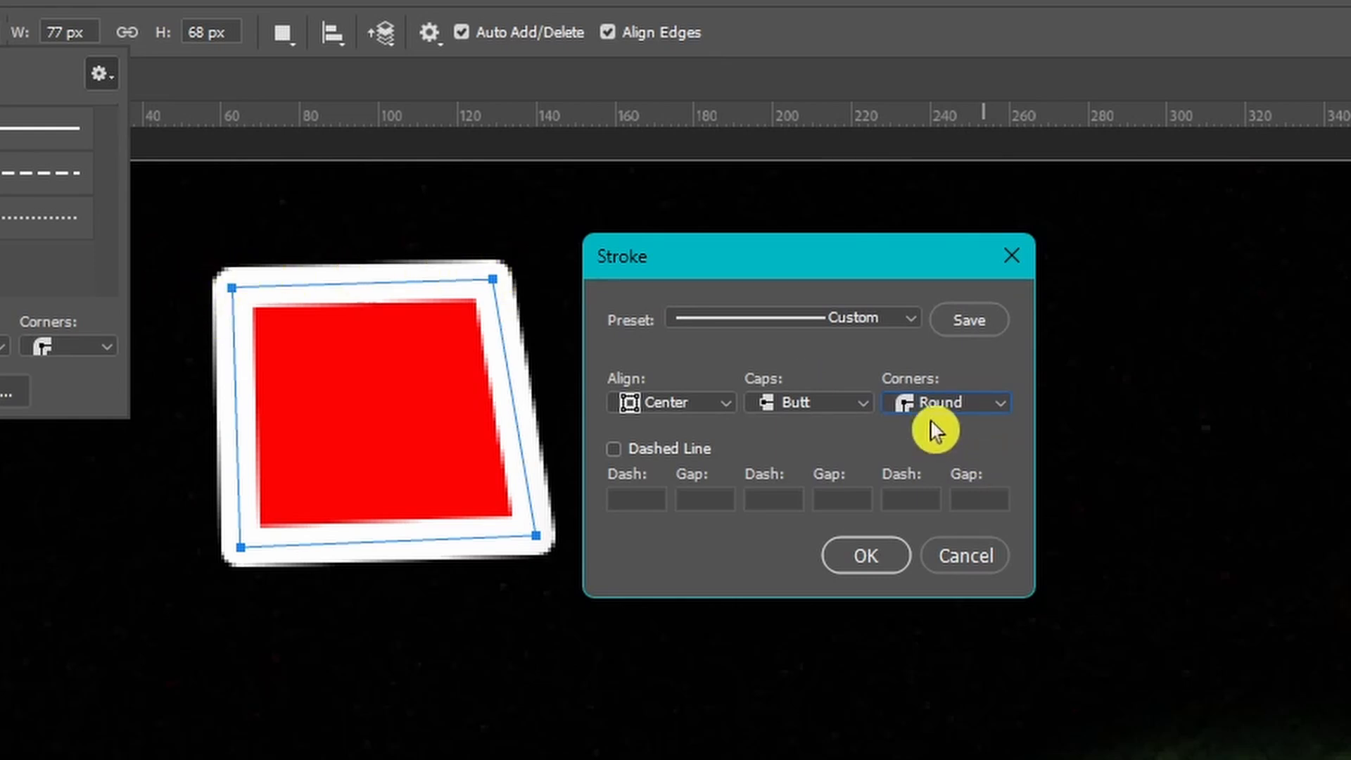
{"action": "left_click", "coordinate": [950, 406]}
{"action": "left_click", "coordinate": [952, 474]}
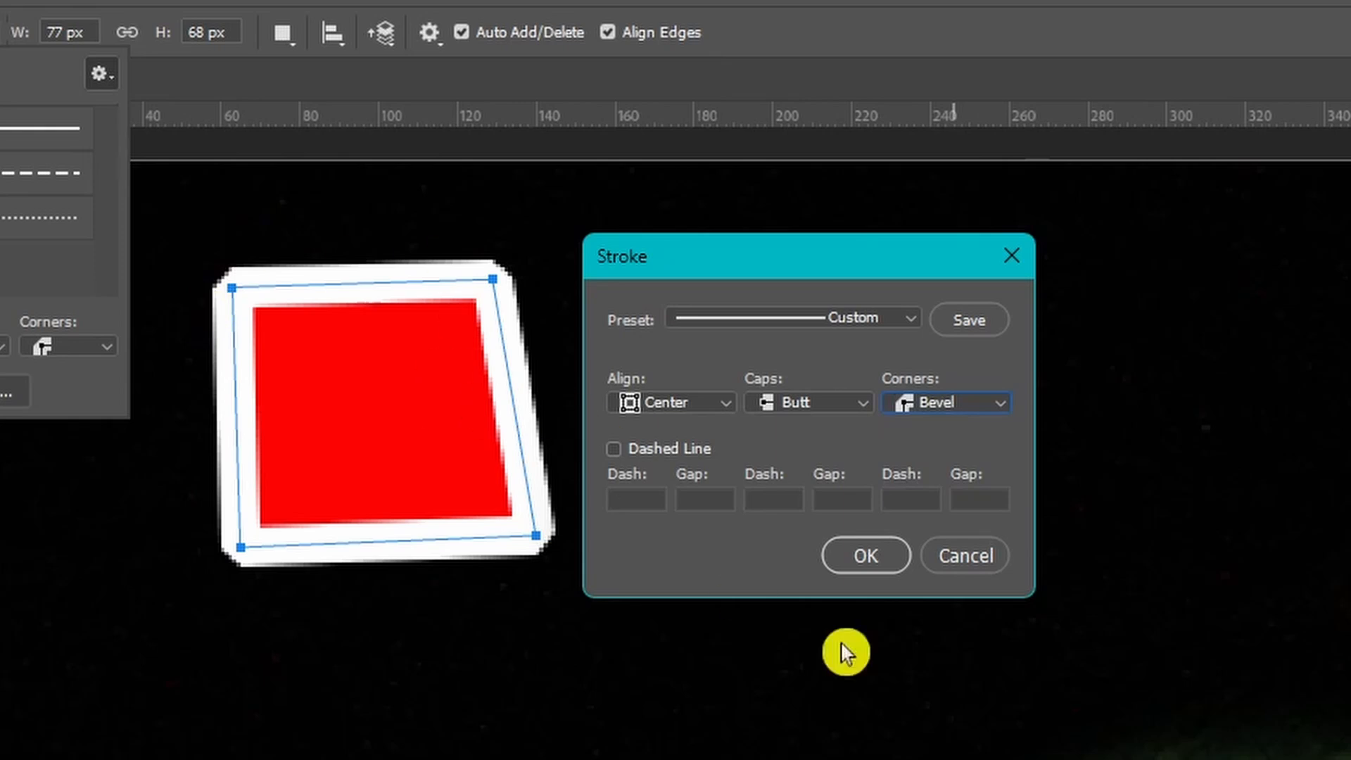
{"action": "key", "text": "Up"}
{"action": "key", "text": "Up"}
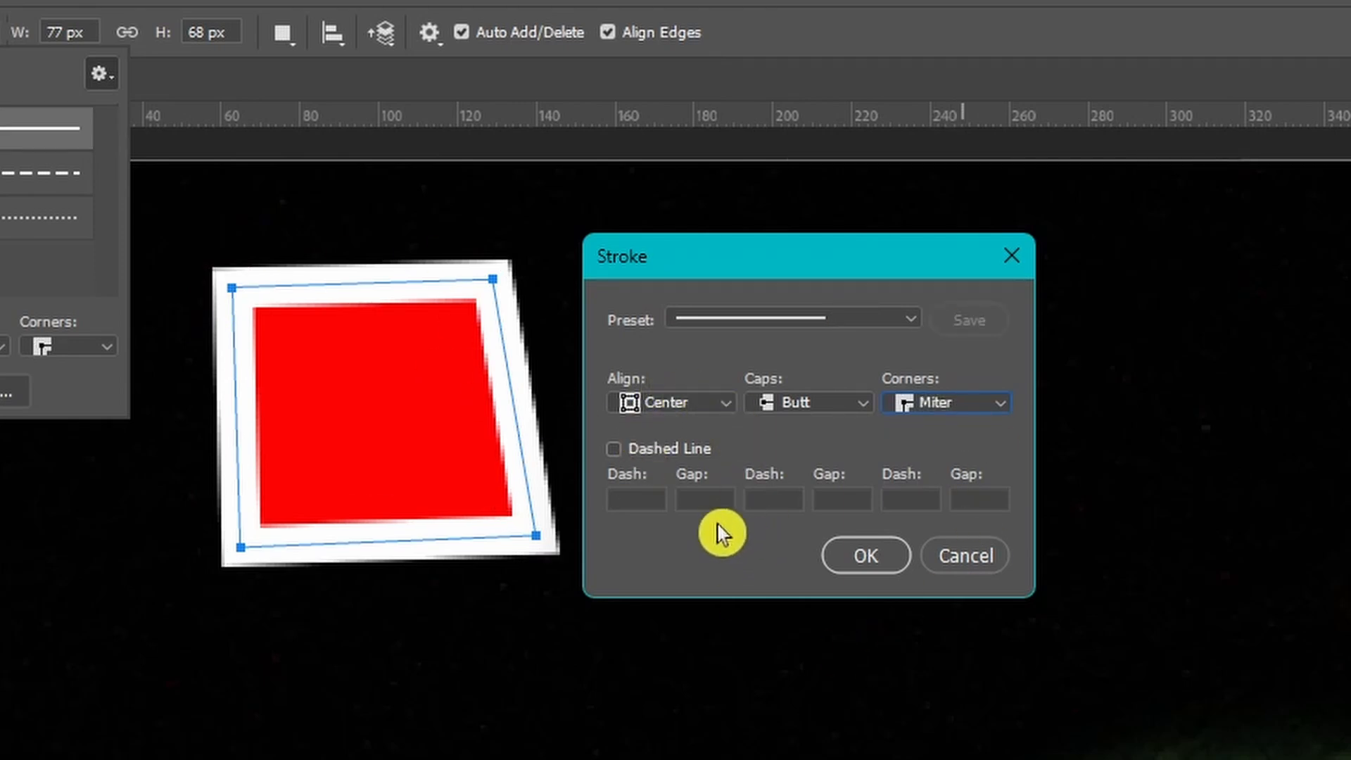
- Turn the stroke into a dashed line with a dash of 0.5 and a gap of 1
{"action": "left_click", "coordinate": [614, 451]}
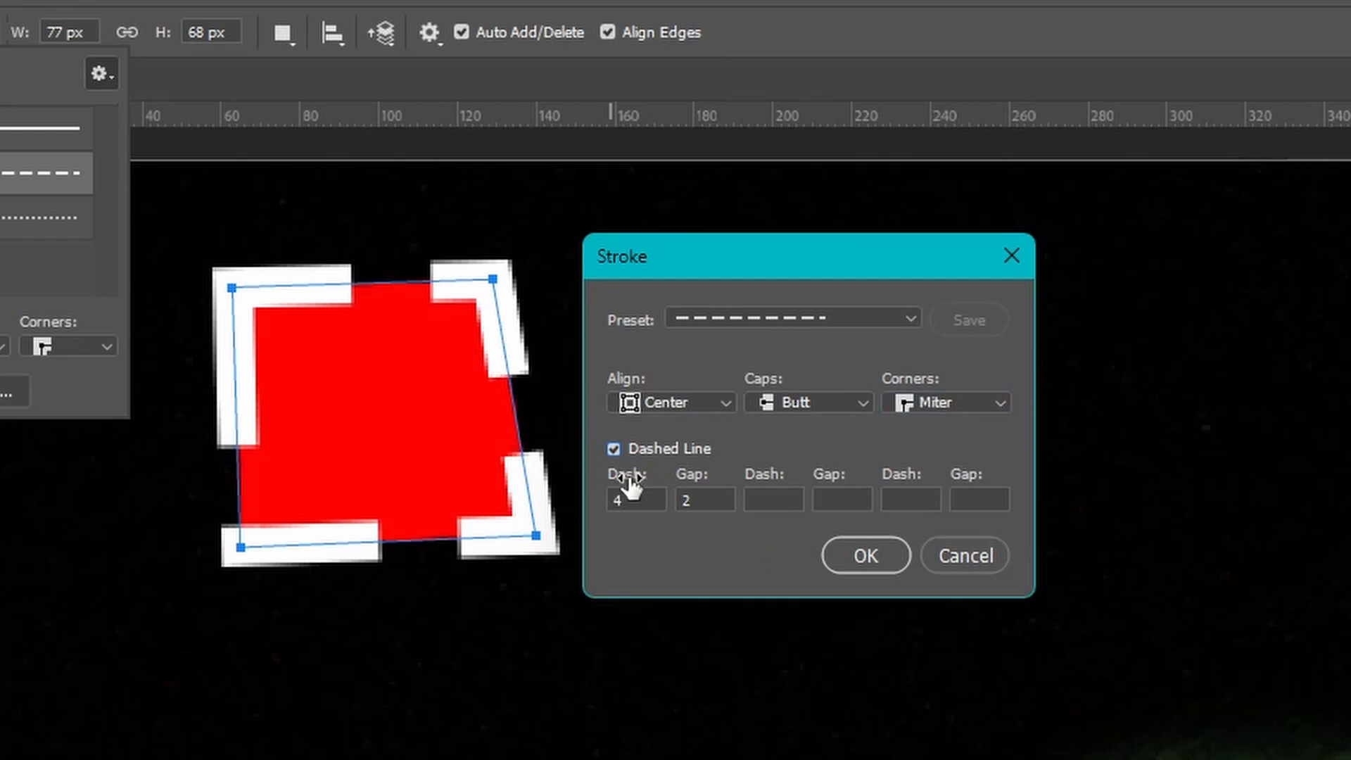
{"action": "left_click", "coordinate": [624, 498]}
{"action": "left_click_drag", "start_coordinate": [617, 482], "coordinate": [97, 422]}
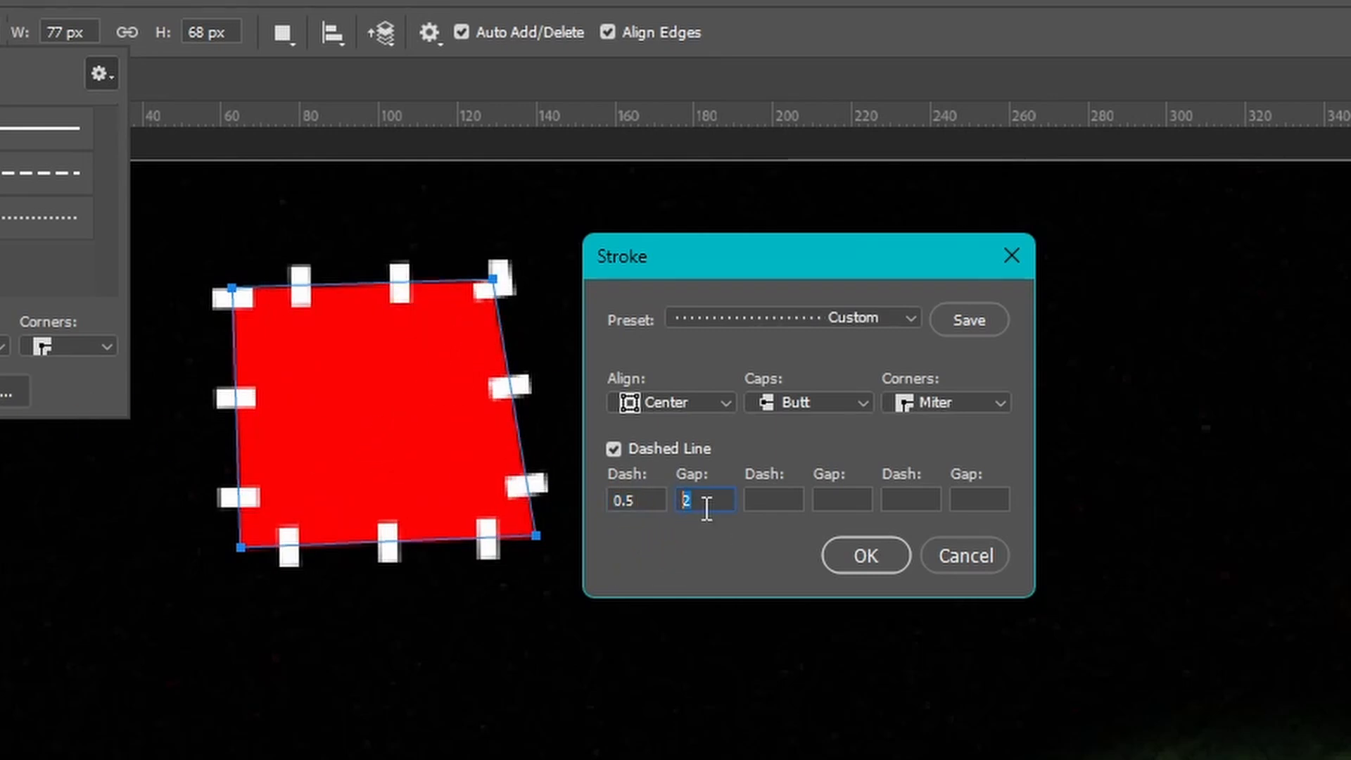
{"action": "key", "text": "Down"}
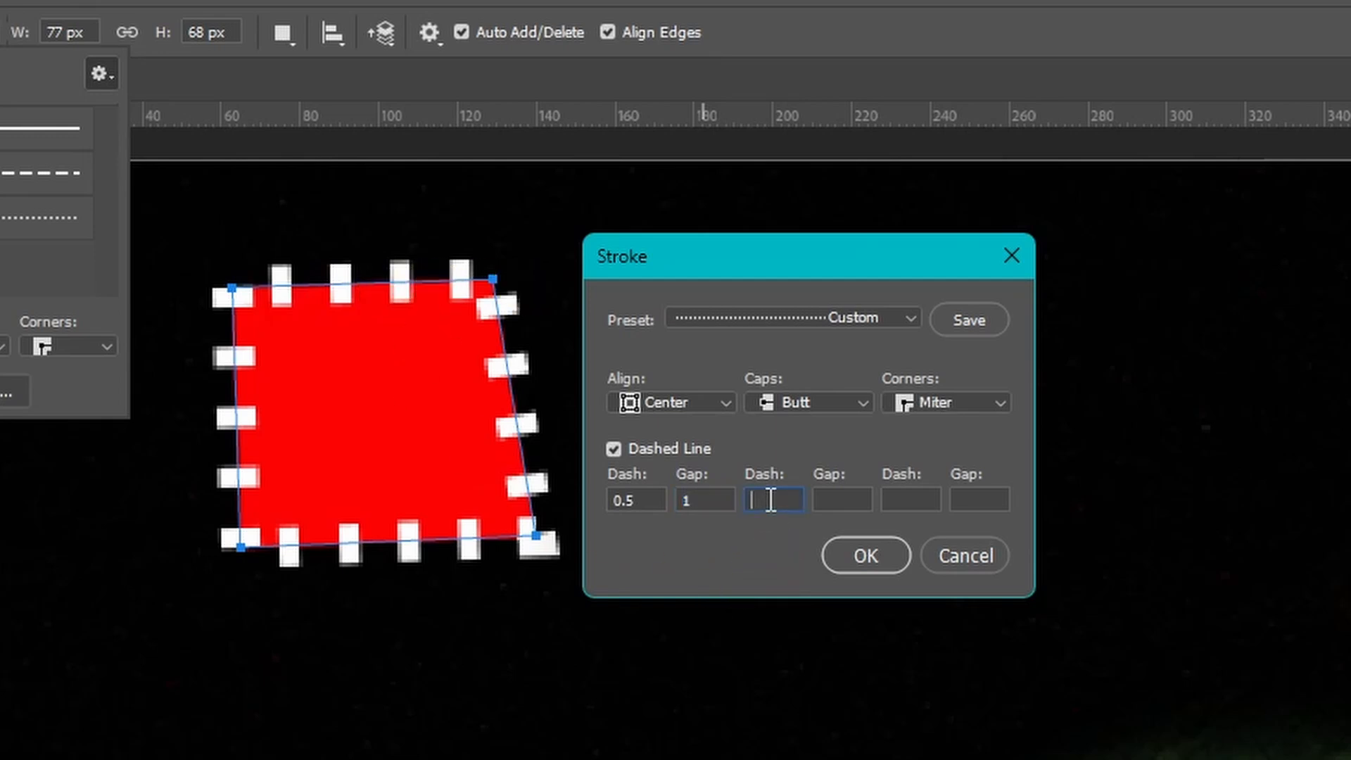
- Try a second dash of 1 and a second gap of 2 in the dashed line, and clear both values
{"action": "type", "text": "1"}
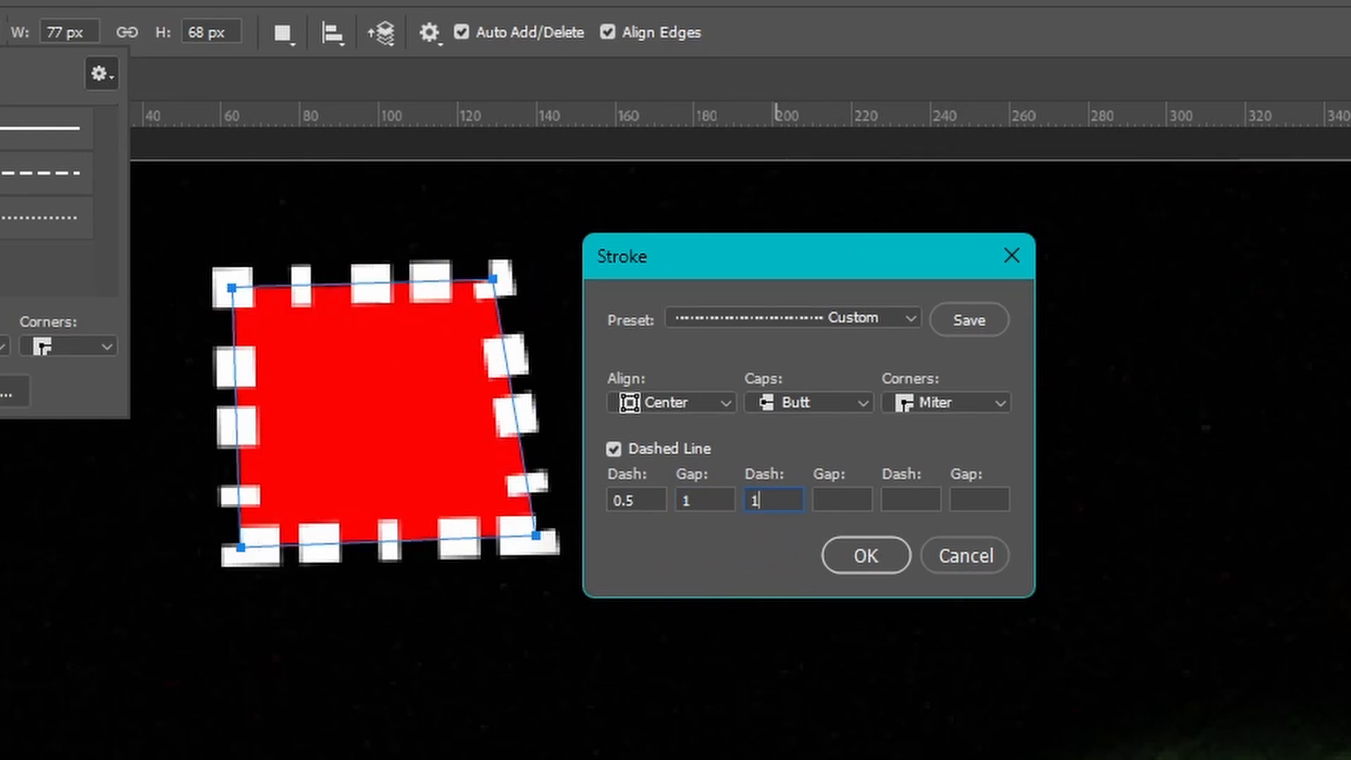
{"action": "double_click", "coordinate": [813, 499]}
{"action": "left_click", "coordinate": [825, 497]}
{"action": "type", "text": "2"}
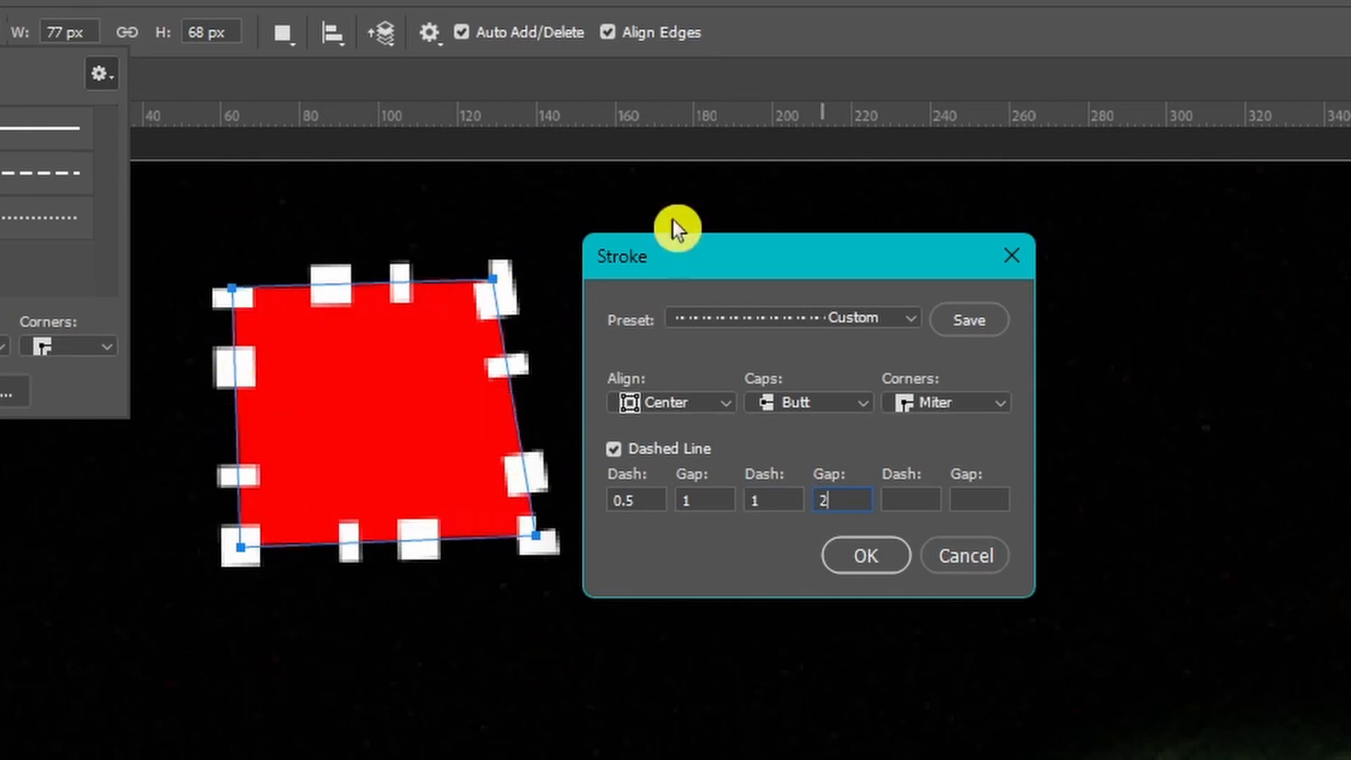
{"action": "key", "text": "BackSpace"}
{"action": "key", "text": "shift+Tab"}
{"action": "key", "text": "BackSpace"}
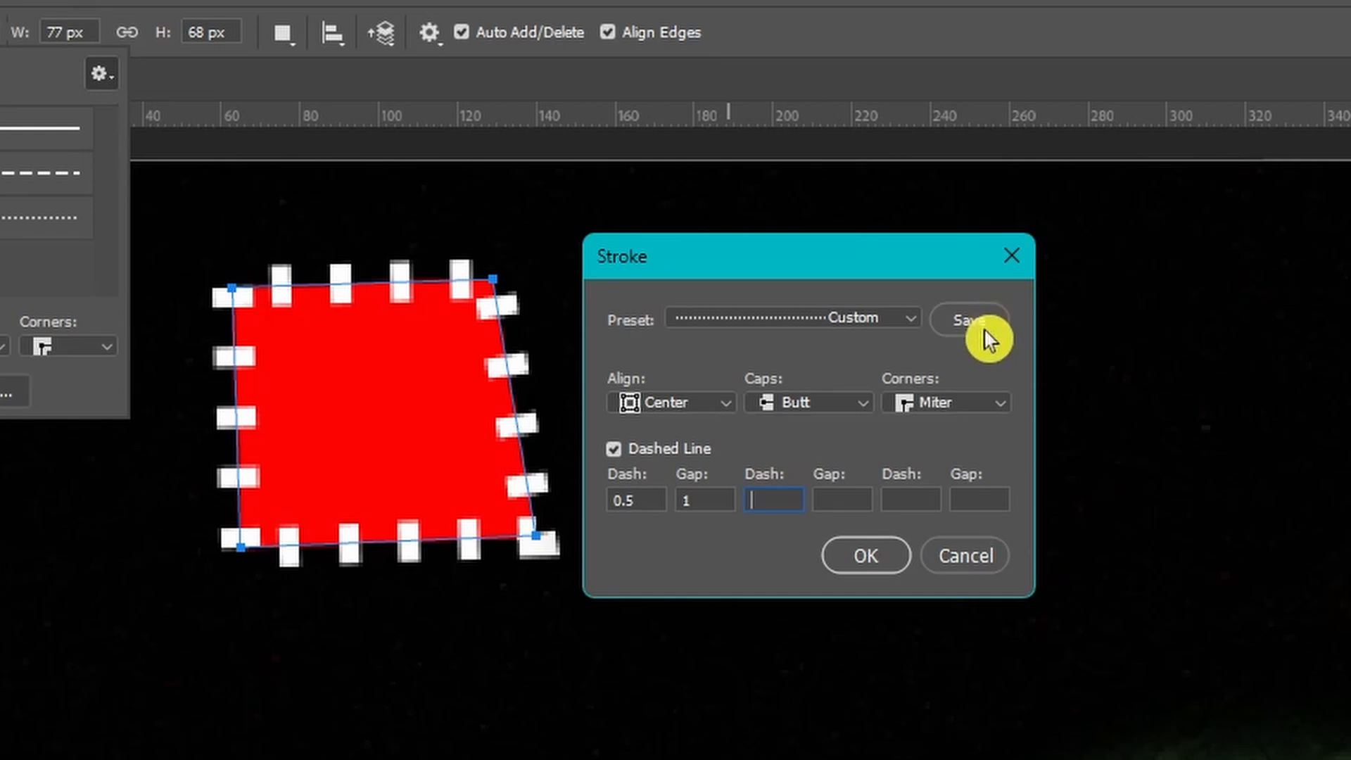
- Save the custom dashed line as a stroke preset and leave the stroke settings without applying them to the shape
{"action": "left_click", "coordinate": [985, 330]}
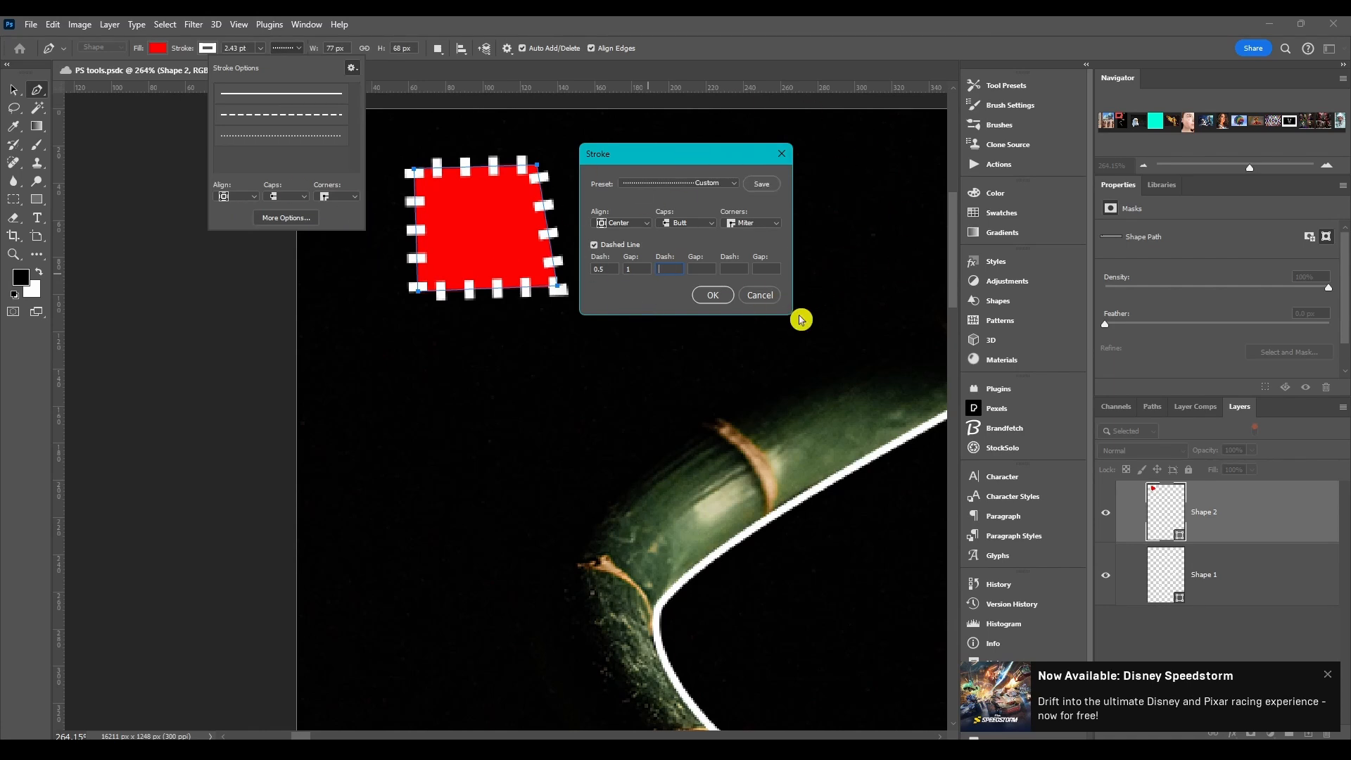
{"action": "left_click", "coordinate": [782, 154]}
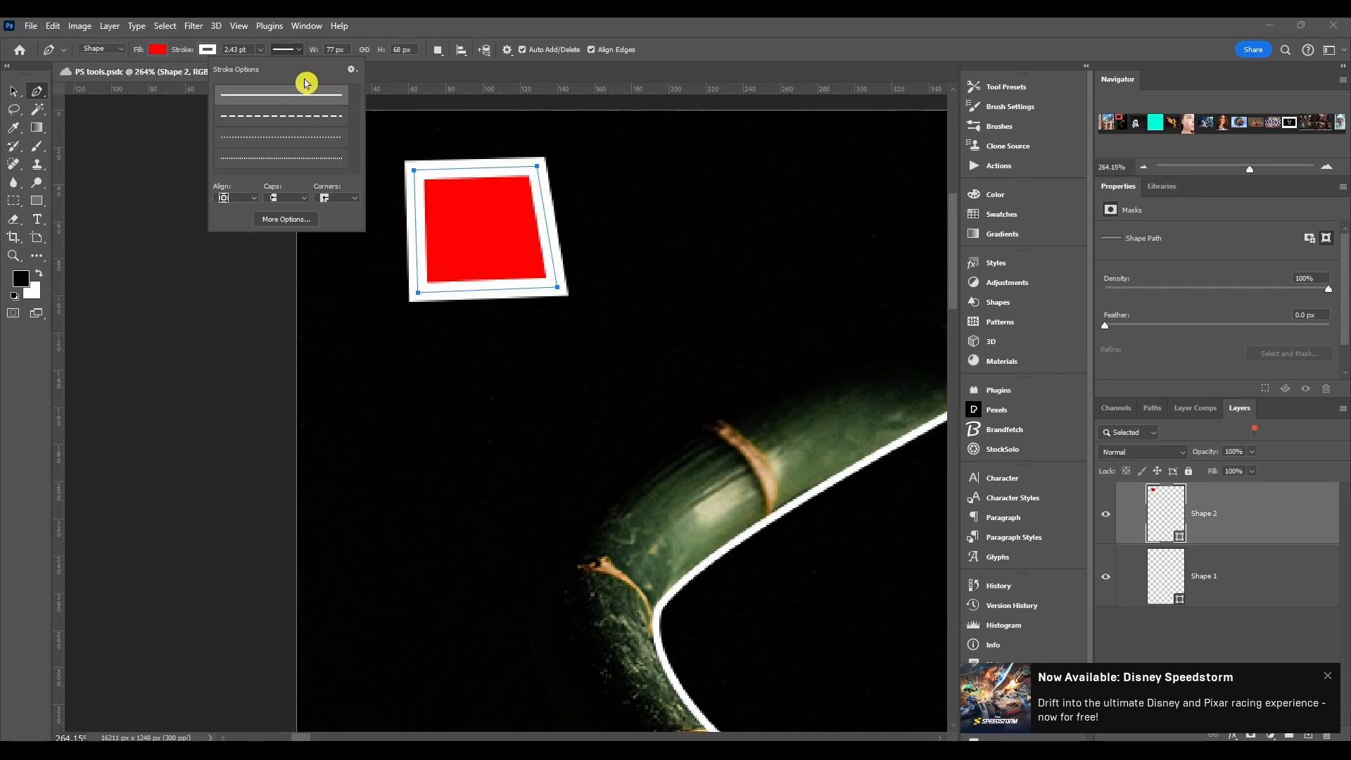
{"action": "left_click", "coordinate": [353, 70]}
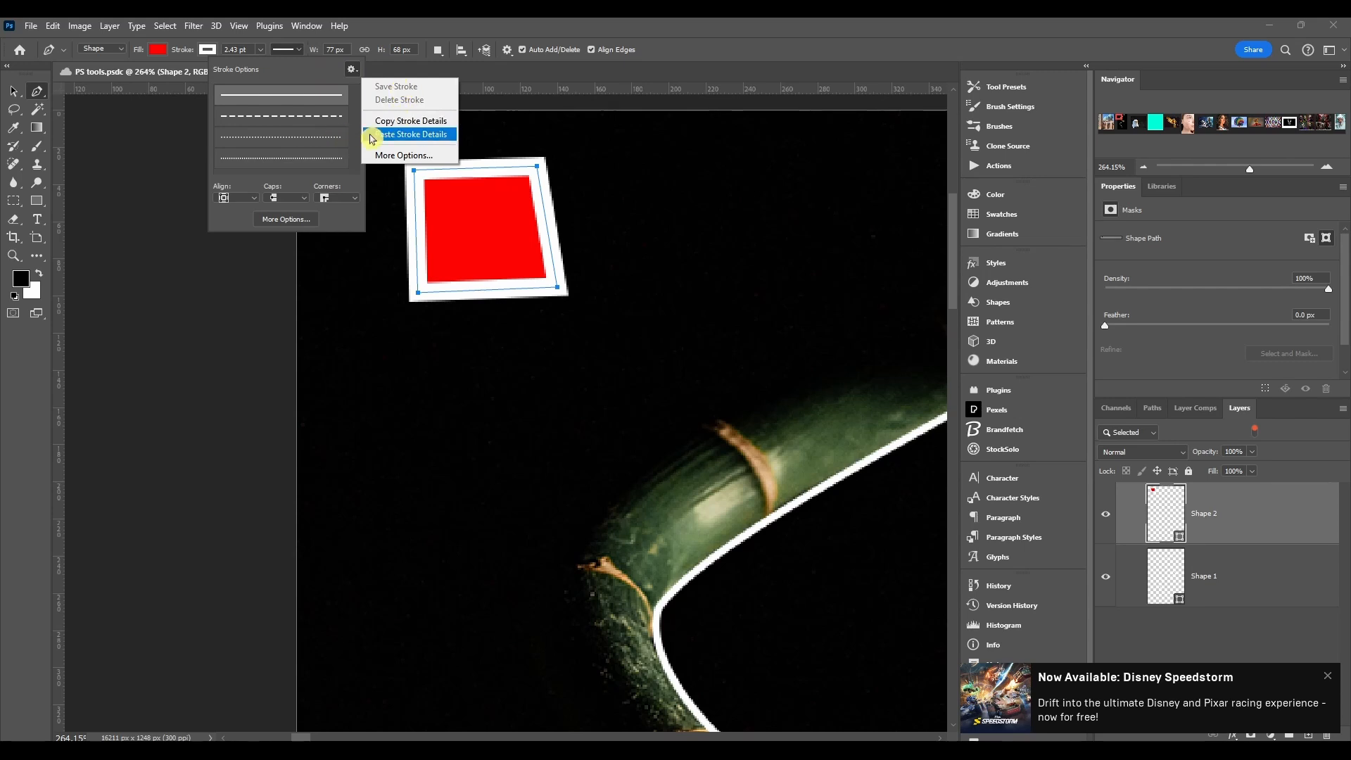
{"action": "left_click", "coordinate": [306, 69]}
{"action": "left_click", "coordinate": [300, 51]}
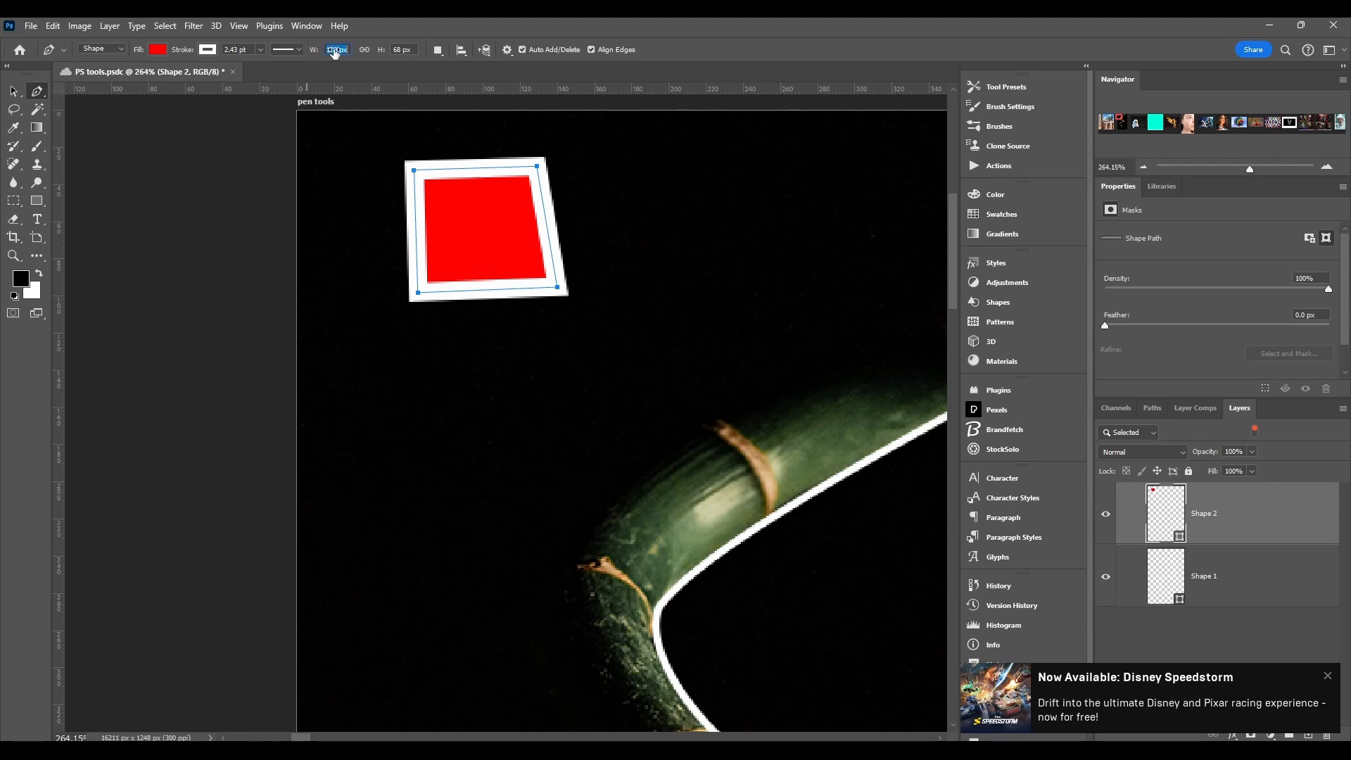
- Resize the red shape to 128 px wide and 111 px high, and scale it proportionally to 186 px wide
{"action": "key", "text": "Return"}
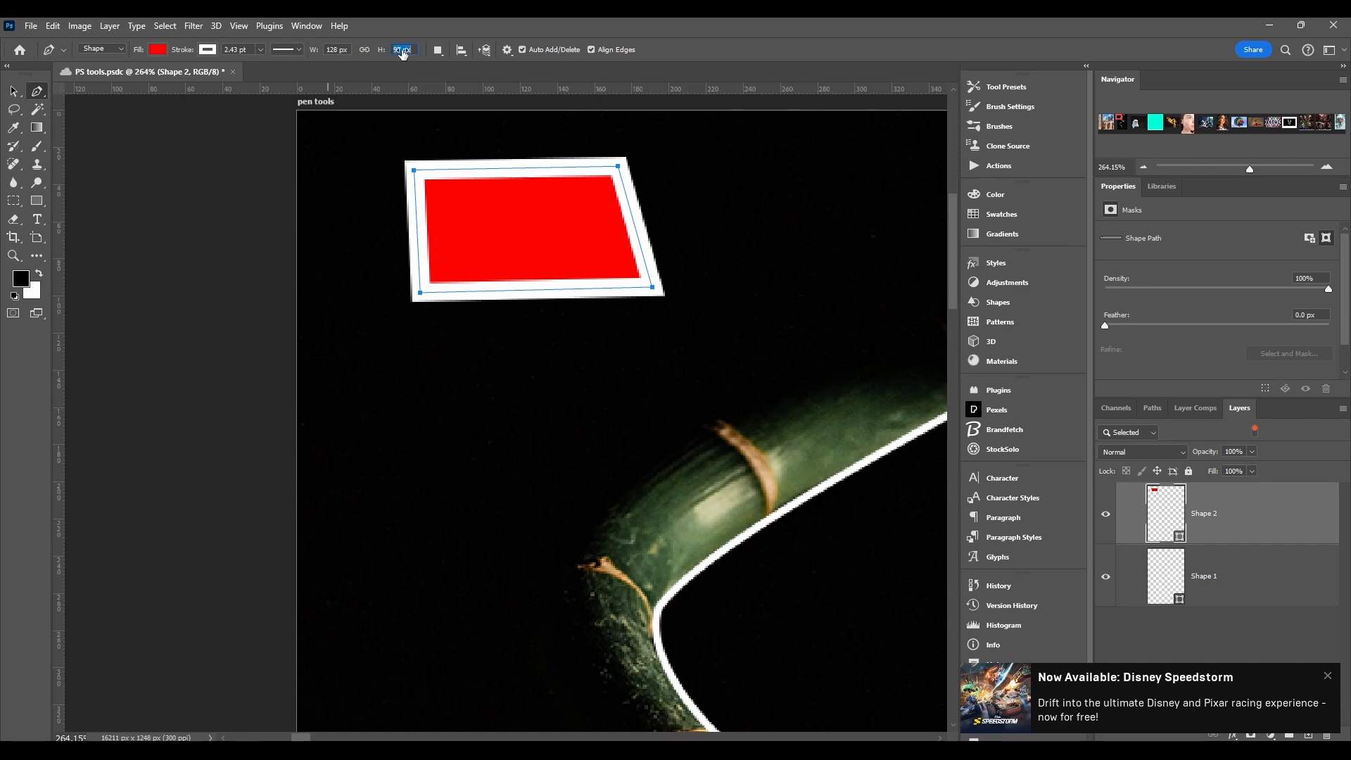
{"action": "type", "text": "111"}
{"action": "key", "text": "Return"}
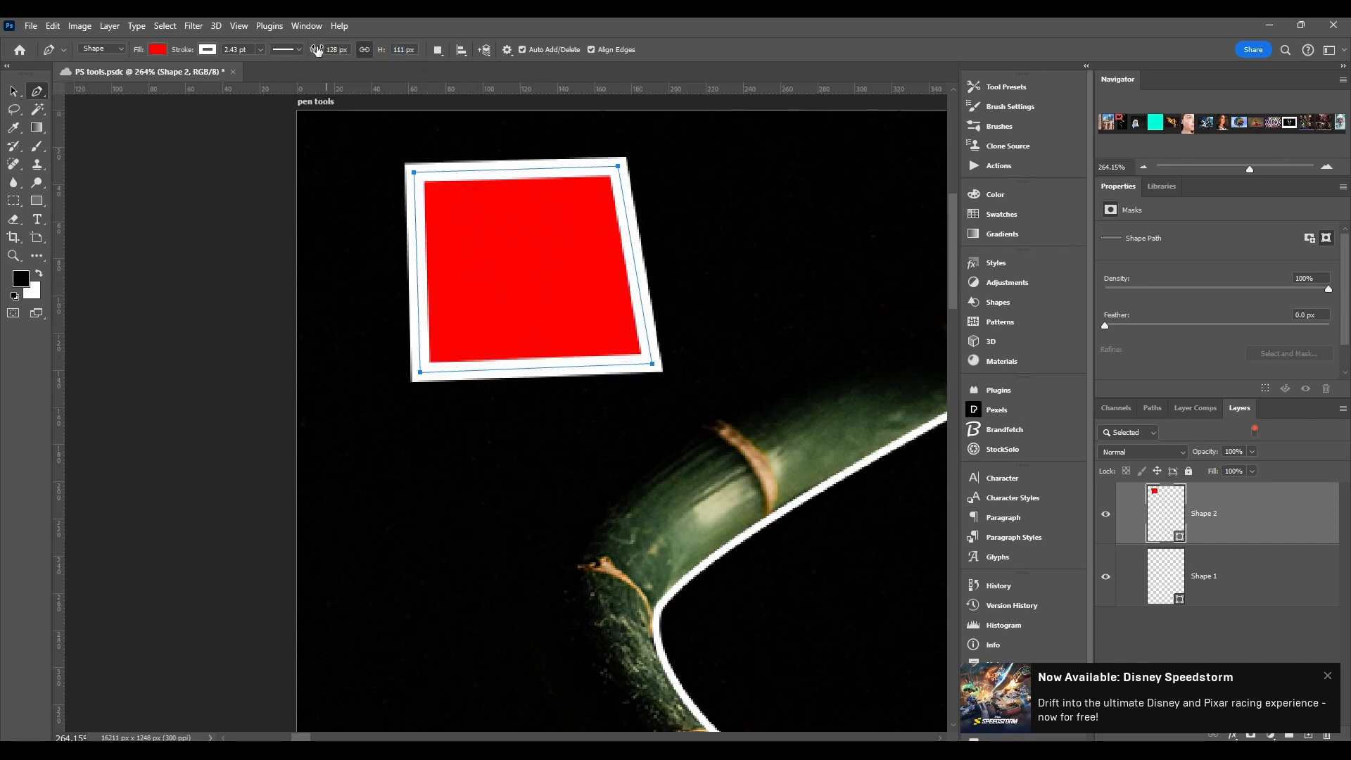
{"action": "left_click", "coordinate": [376, 74]}
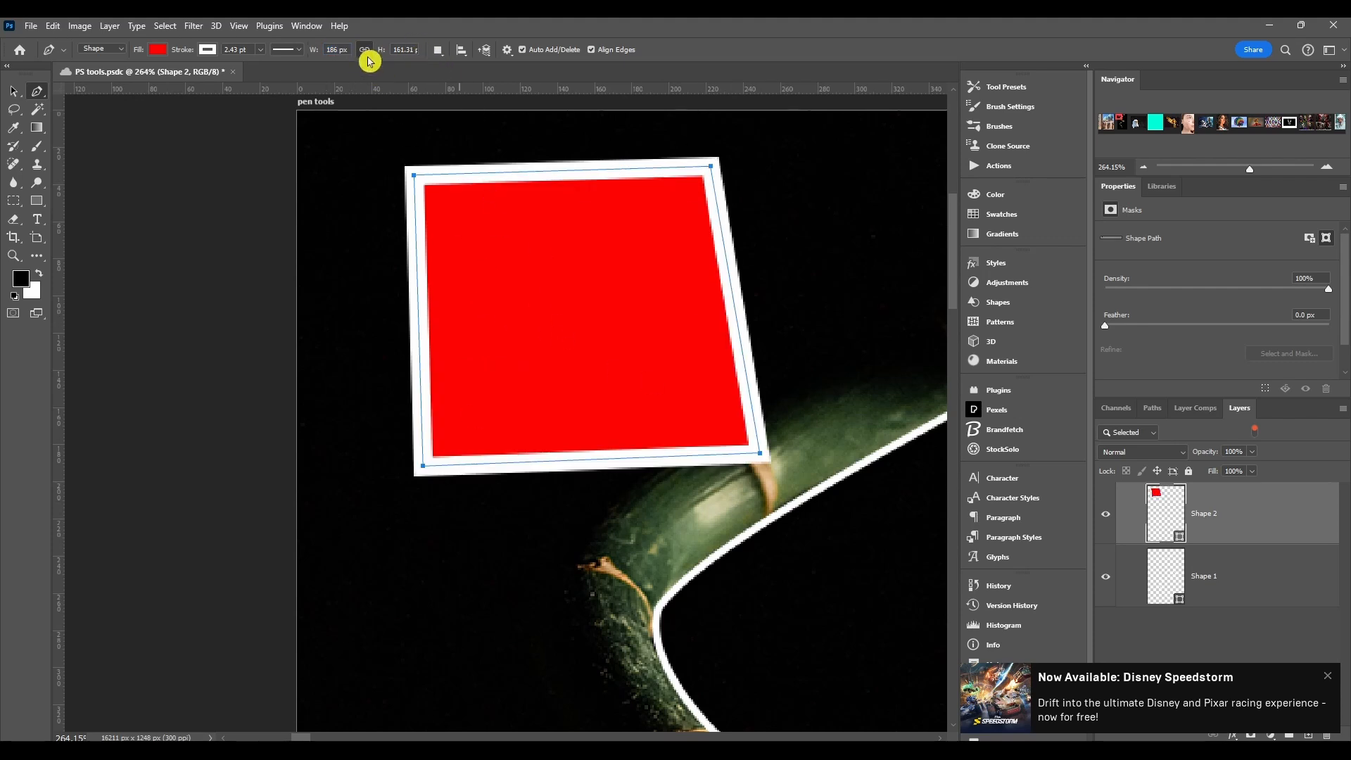
- Set the path operation to Combine Shapes and review the other path operations
{"action": "left_click", "coordinate": [441, 55]}
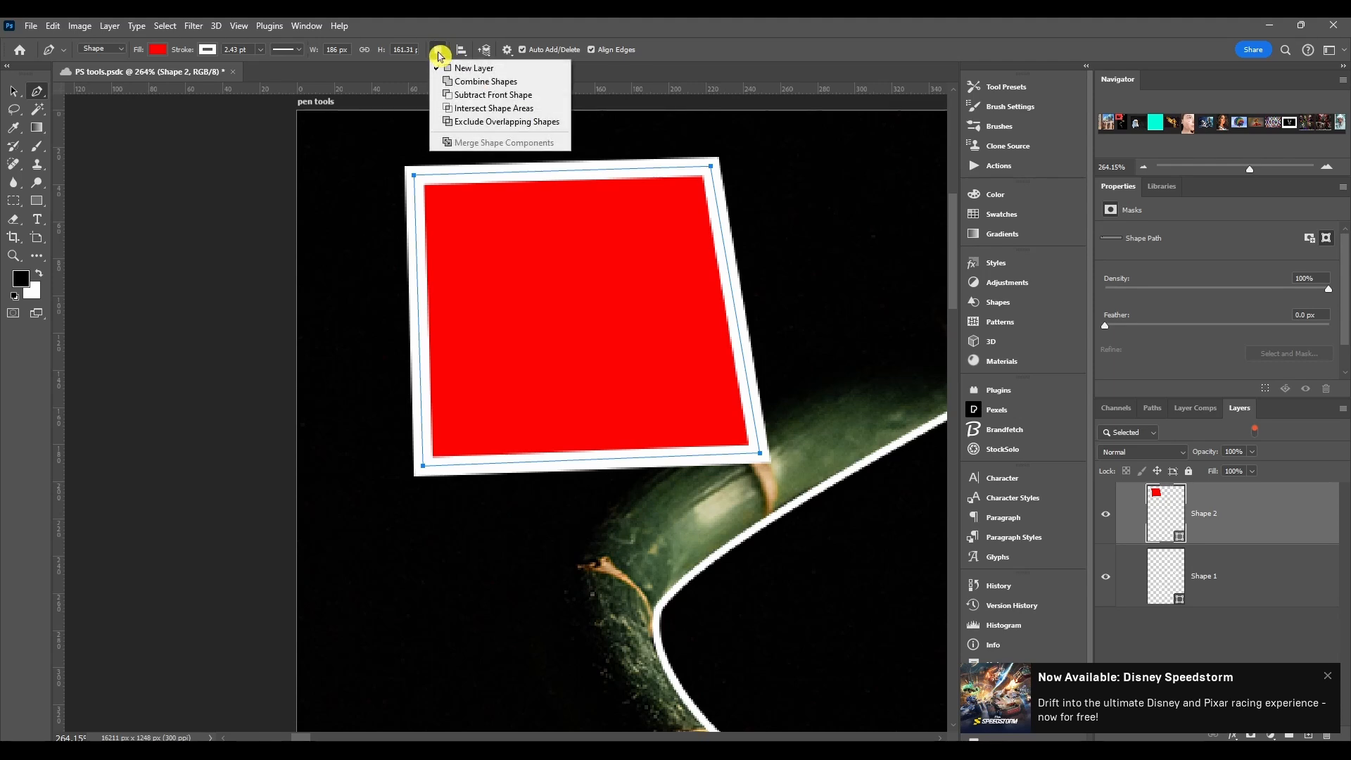
{"action": "left_click", "coordinate": [461, 82]}
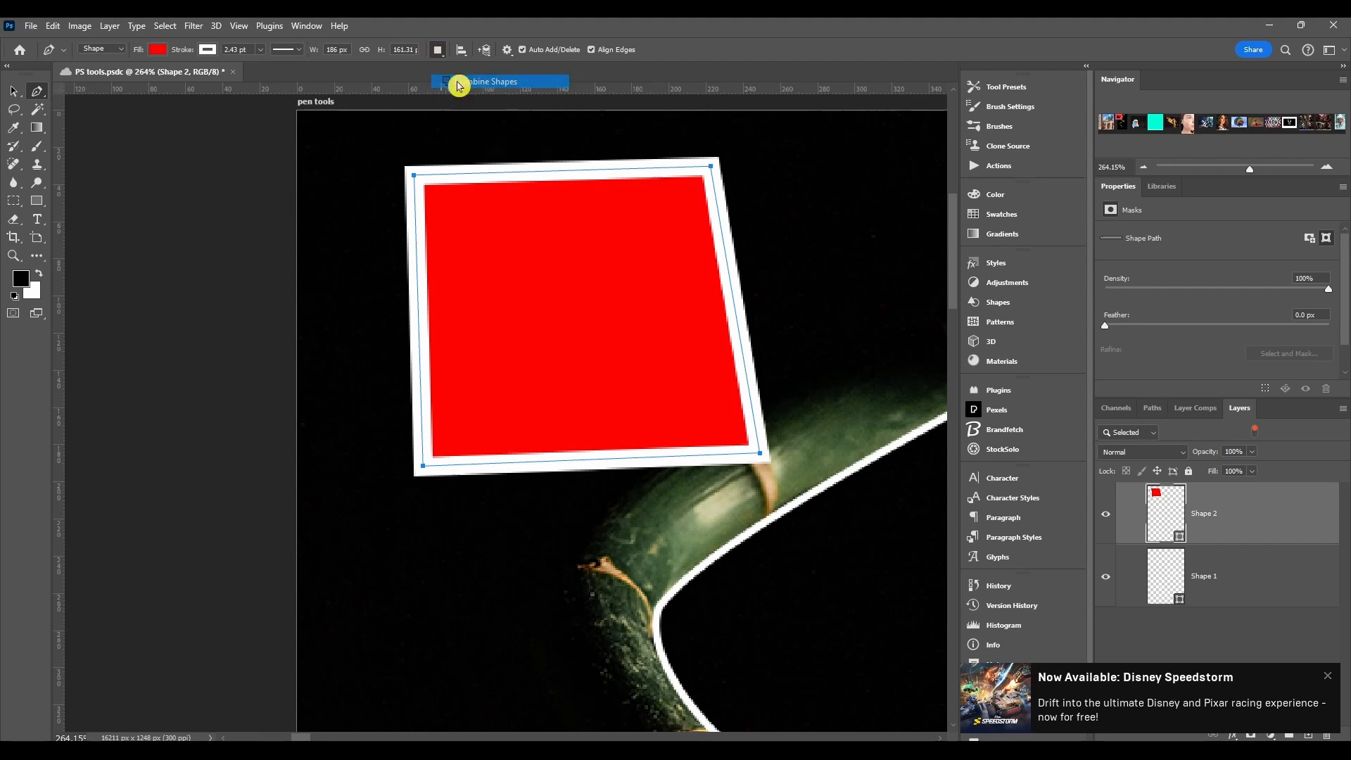
{"action": "left_click", "coordinate": [437, 51]}
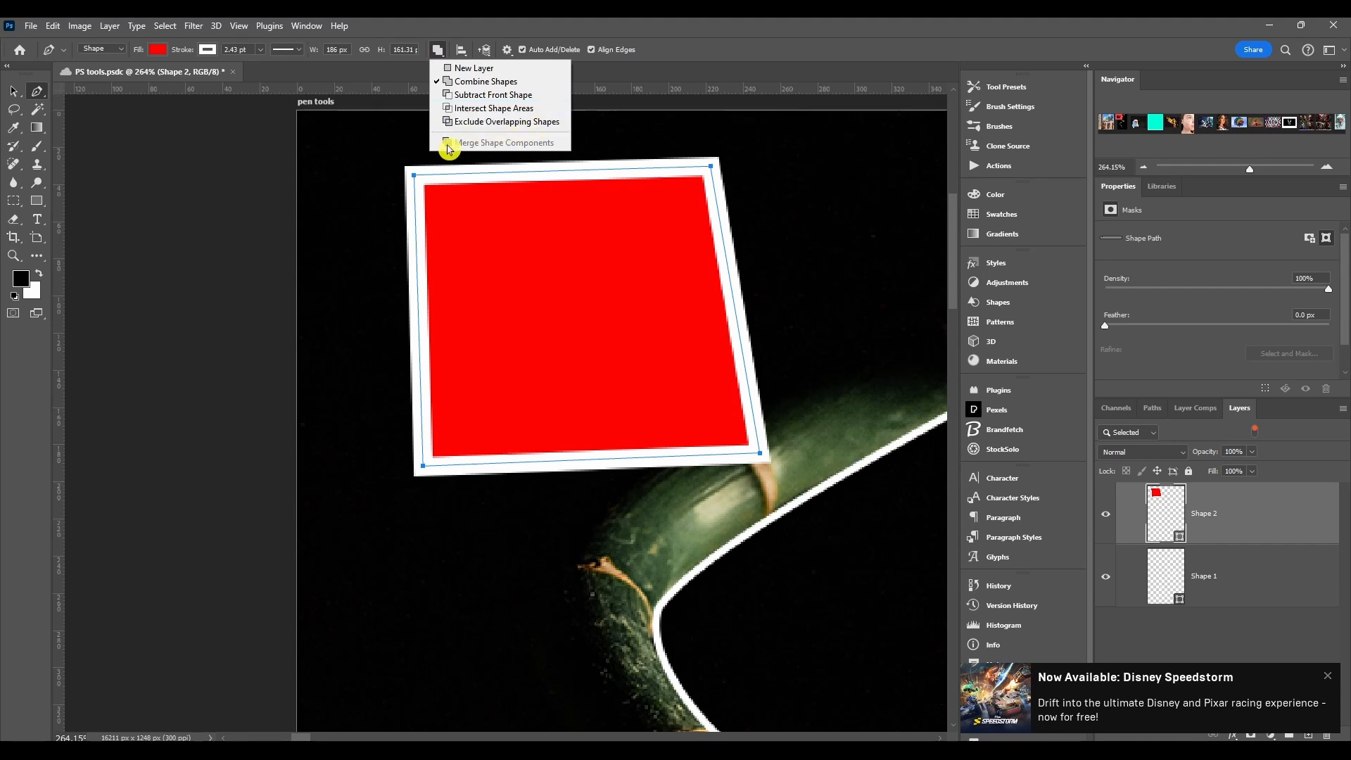
{"action": "left_click", "coordinate": [440, 30]}
- Review the path alignment options, including aligning to the selection or canvas, and the path arrangement option
{"action": "left_click", "coordinate": [461, 51]}
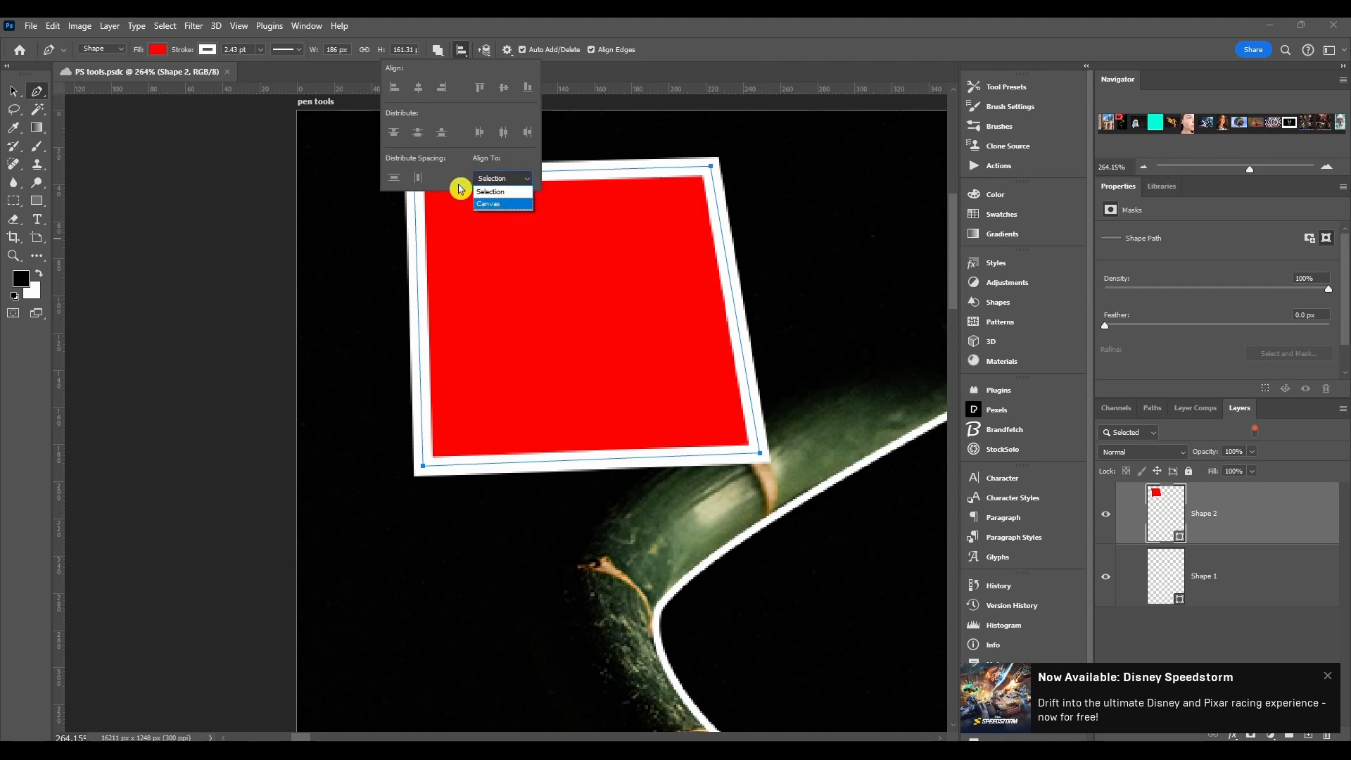
{"action": "left_click", "coordinate": [487, 54]}
{"action": "left_click", "coordinate": [487, 54]}
{"action": "left_click", "coordinate": [487, 55]}
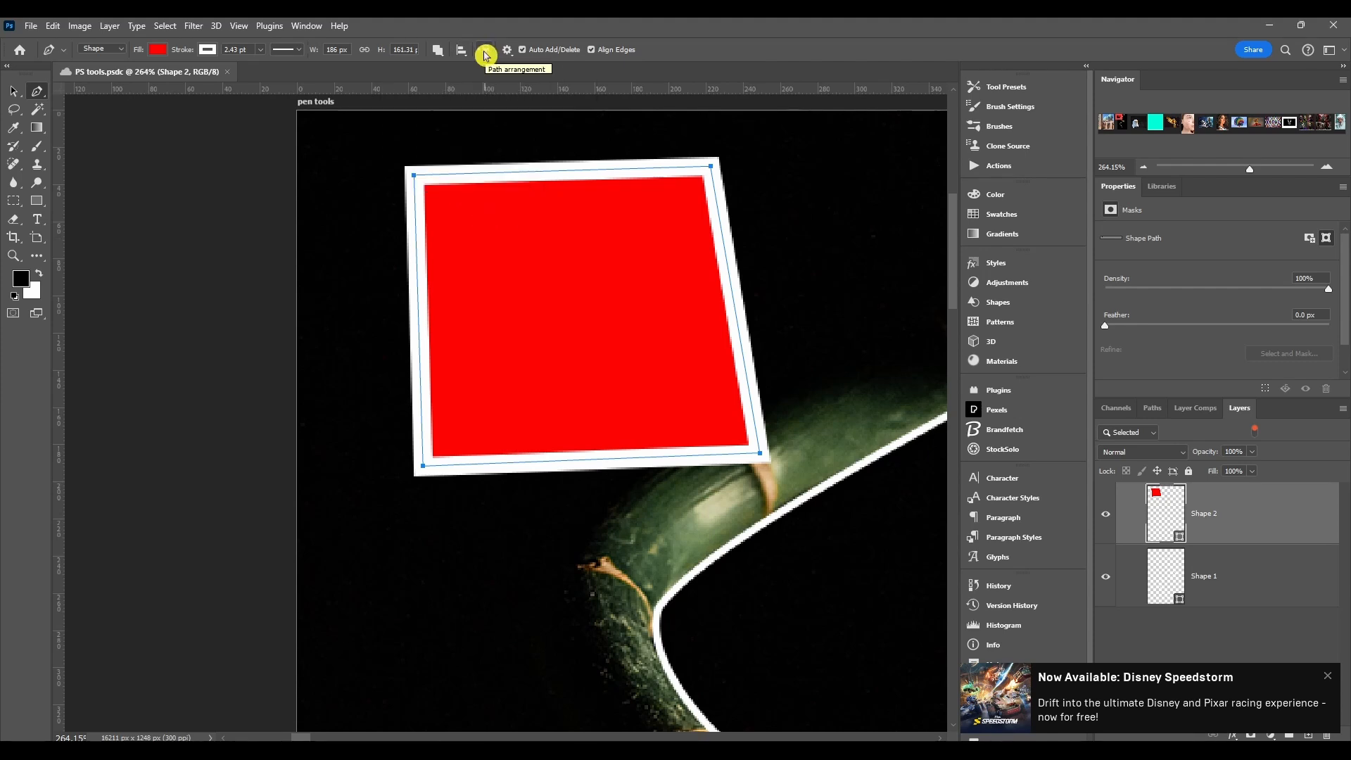
- Try path display thicknesses of 3 px and 1.5 px for the red shape's outline in the path options
{"action": "left_click", "coordinate": [484, 51]}
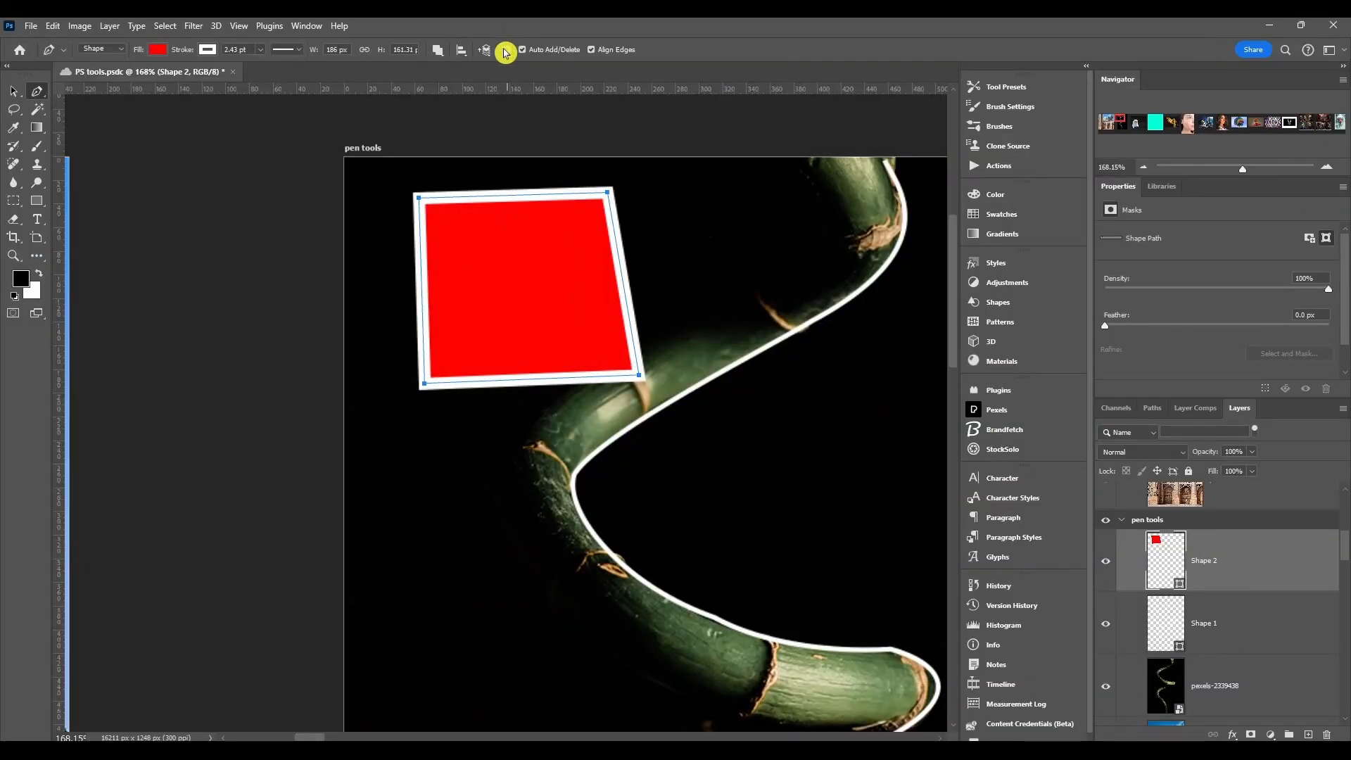
{"action": "left_click", "coordinate": [506, 50]}
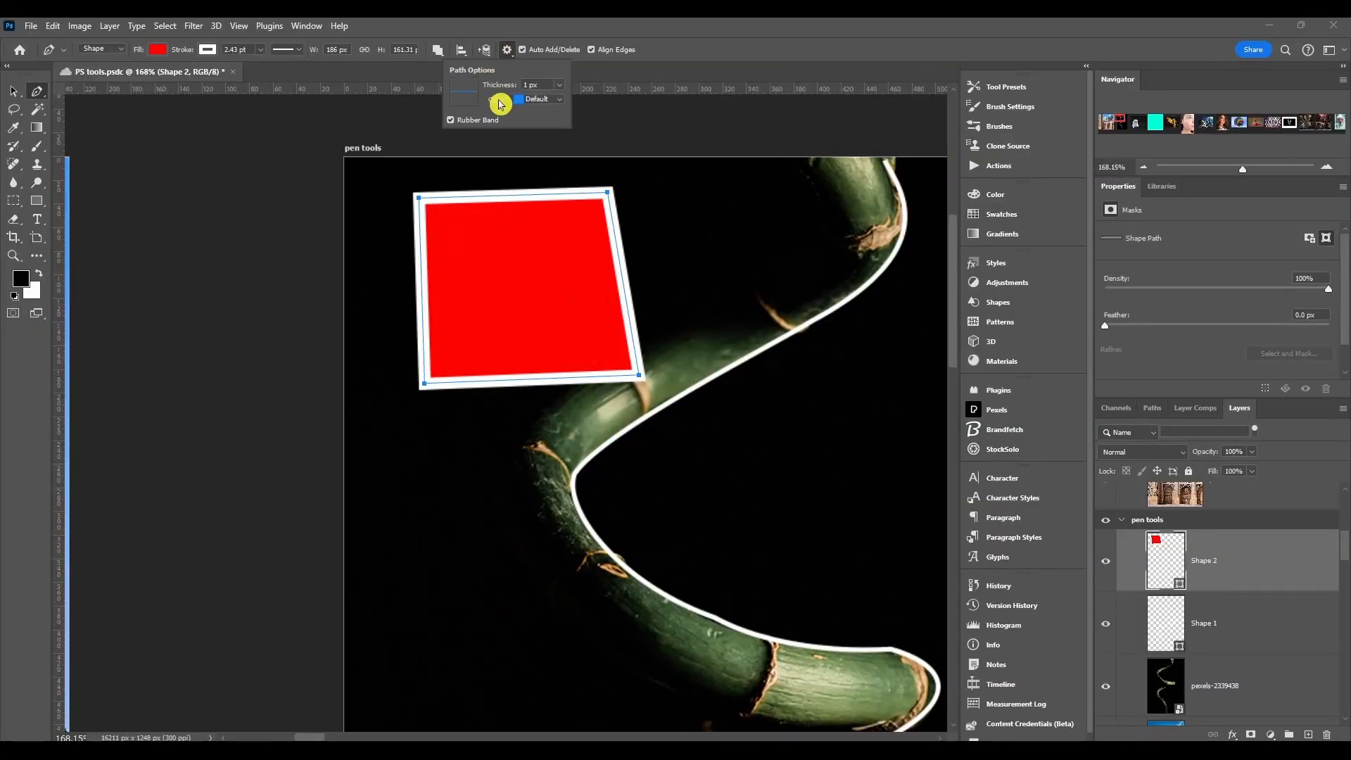
{"action": "left_click_drag", "start_coordinate": [499, 87], "coordinate": [506, 87]}
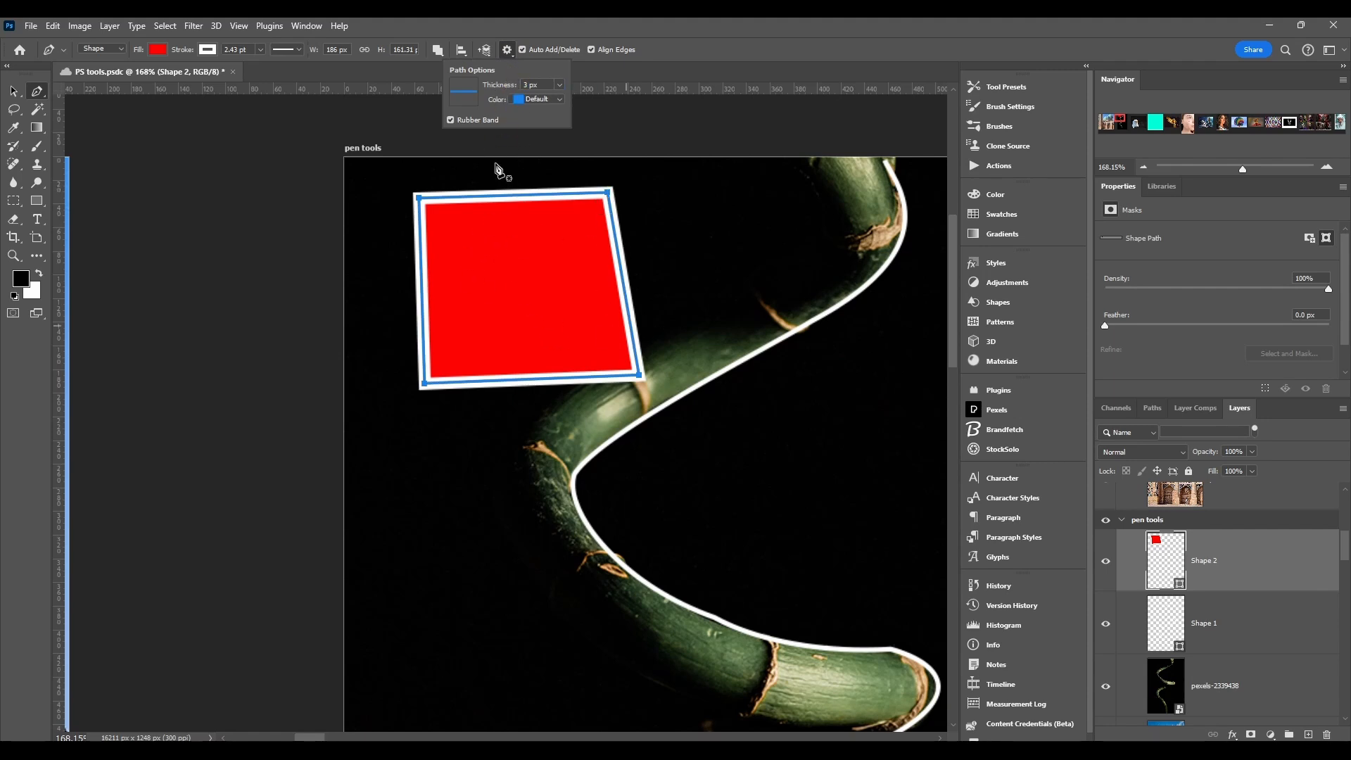
{"action": "scroll", "coordinate": [501, 170], "scroll_direction": "up", "scroll_amount": 6}
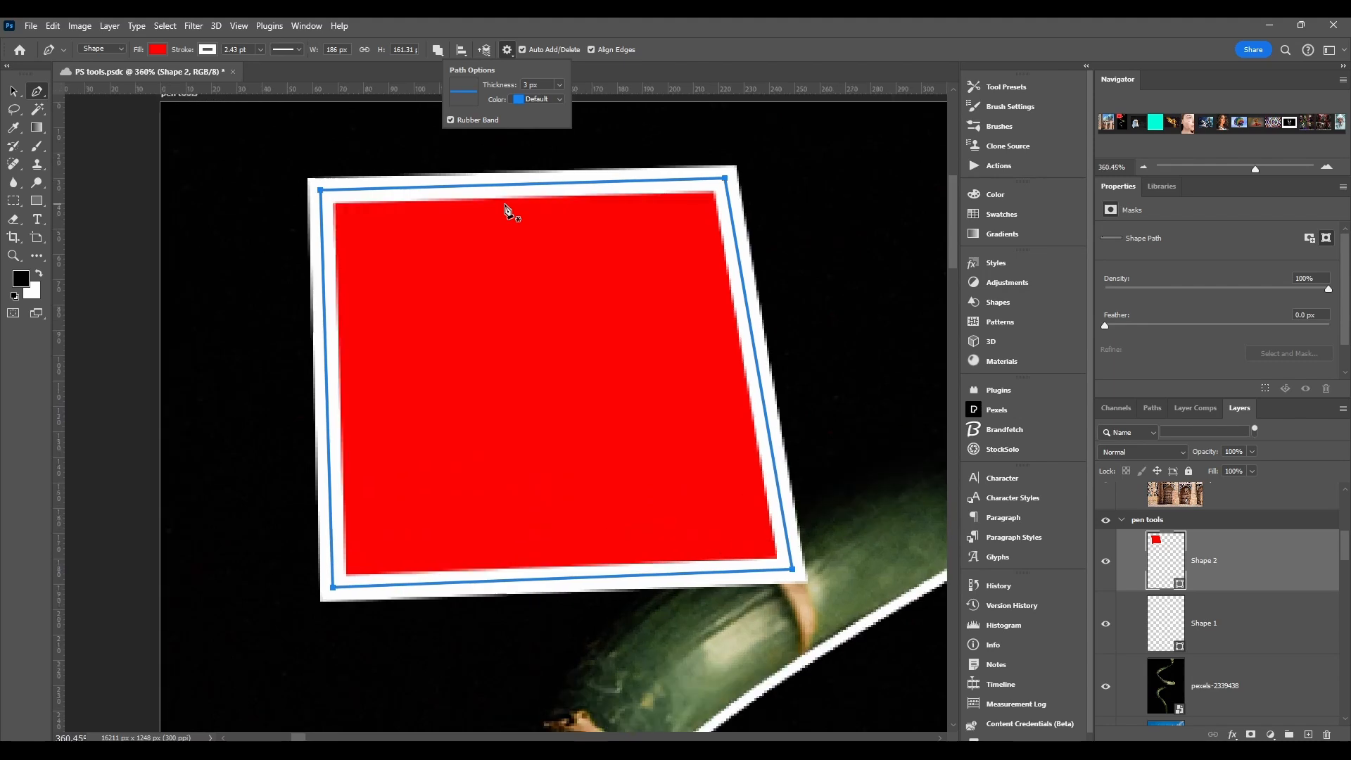
{"action": "scroll", "coordinate": [504, 209], "scroll_direction": "up", "scroll_amount": 1}
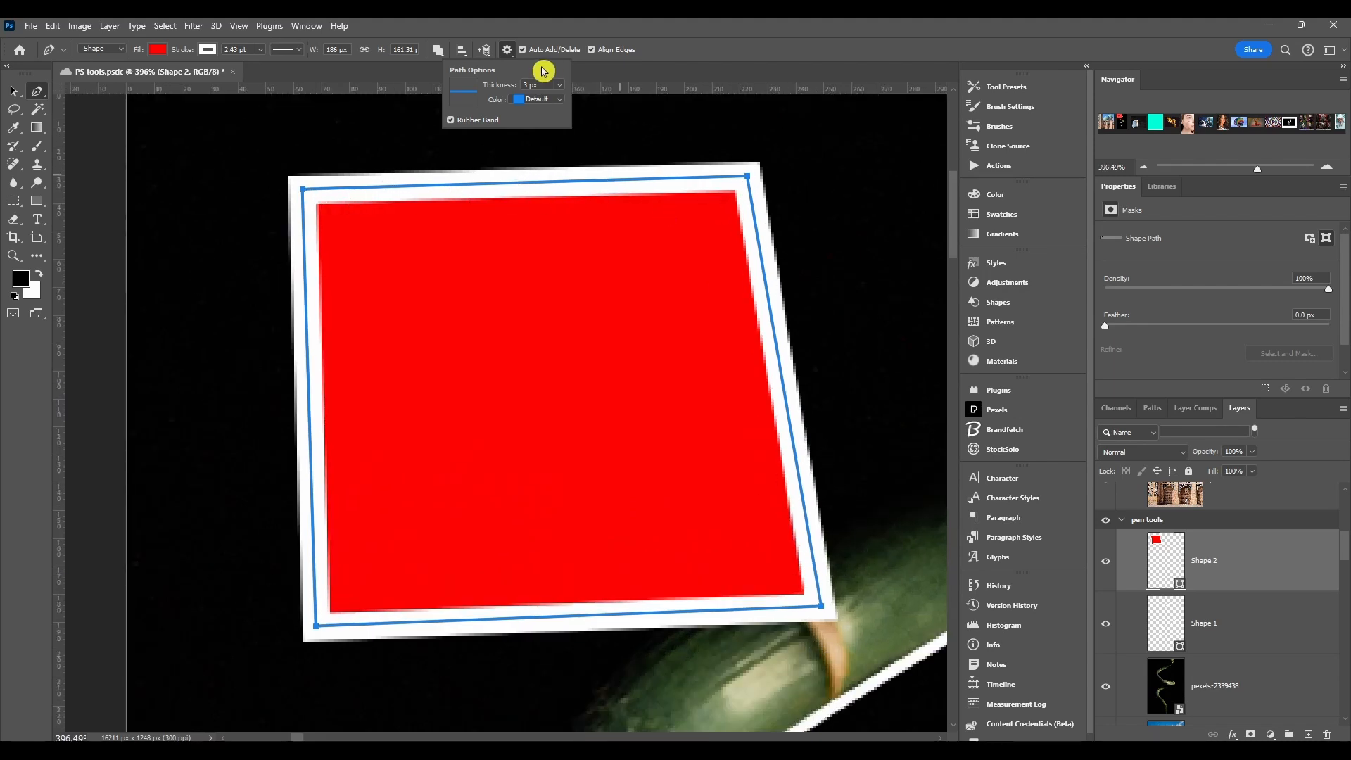
{"action": "left_click_drag", "start_coordinate": [508, 86], "coordinate": [493, 87]}
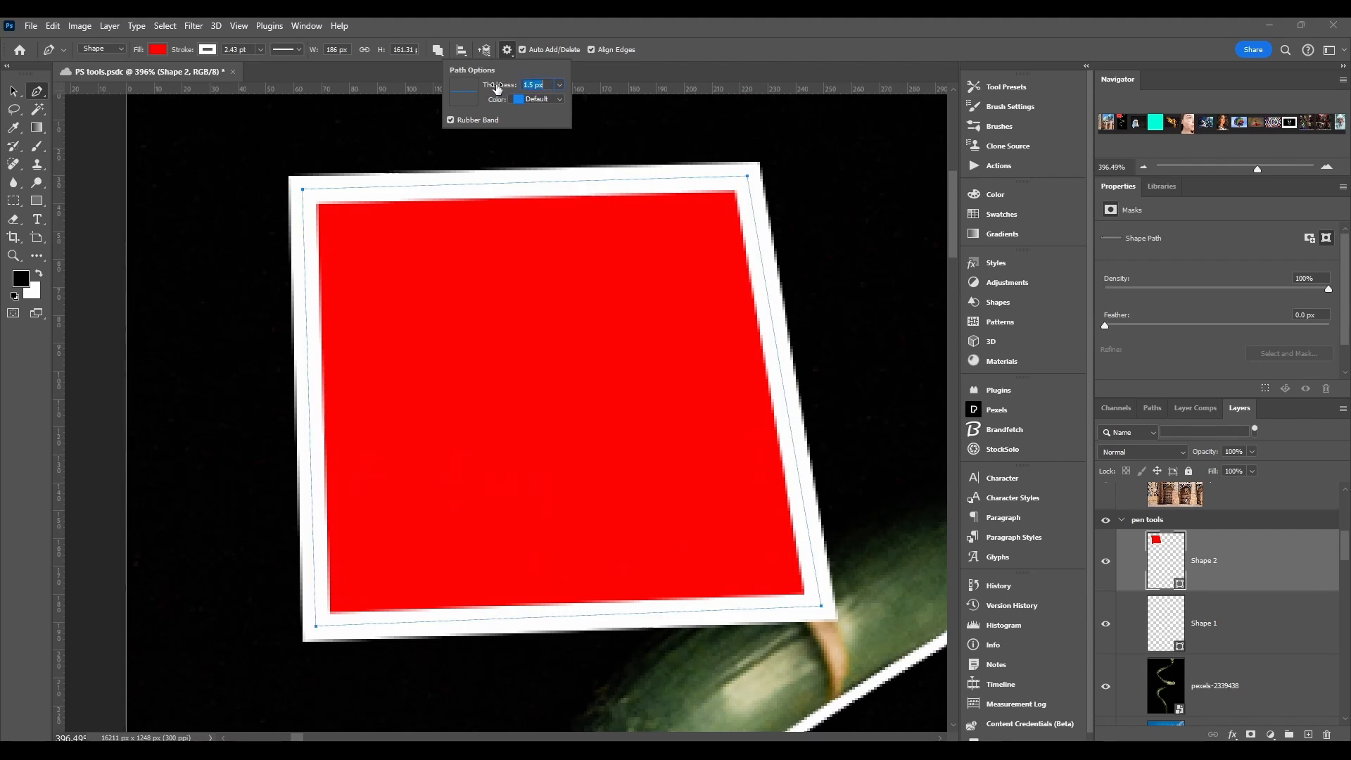
- Try Magenta as the path display color, and restore the Default color and 1 px thickness
{"action": "left_click", "coordinate": [532, 100]}
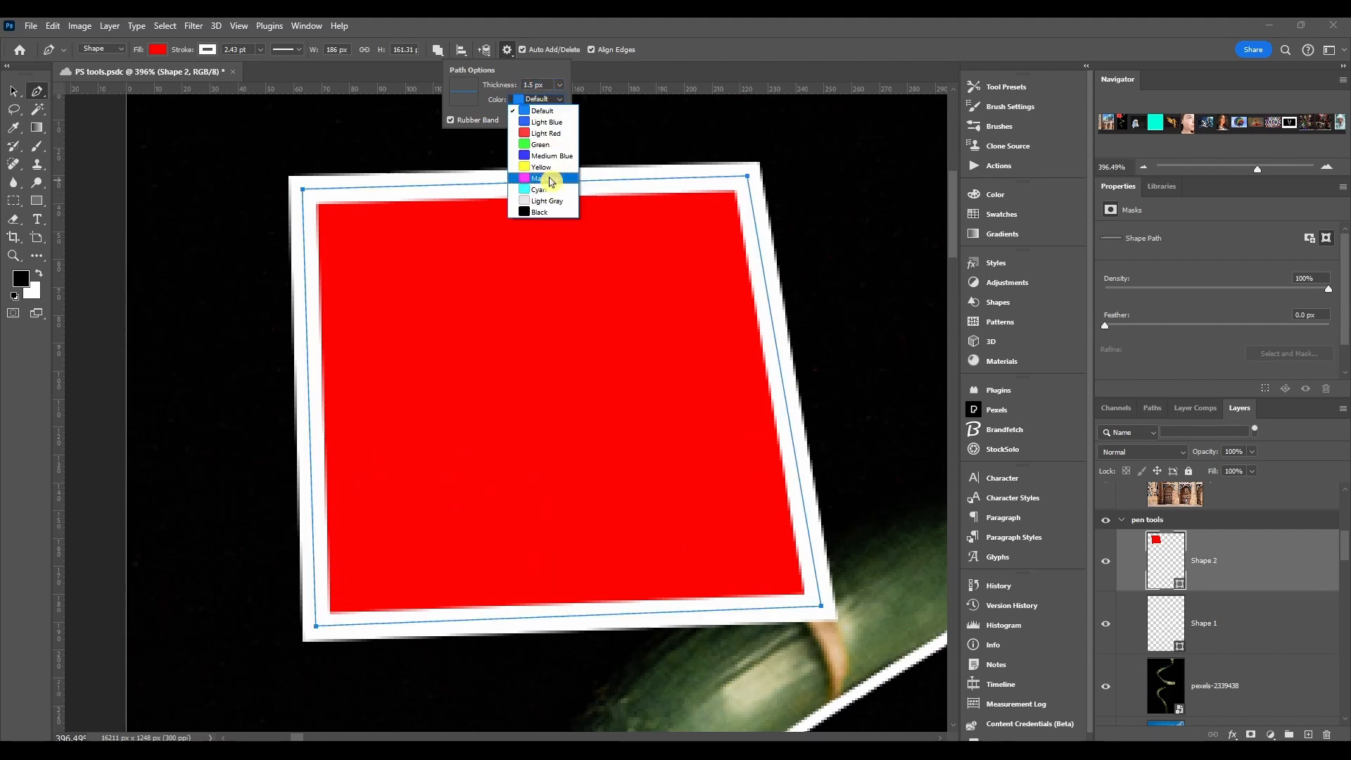
{"action": "left_click", "coordinate": [552, 180]}
{"action": "left_click", "coordinate": [560, 99]}
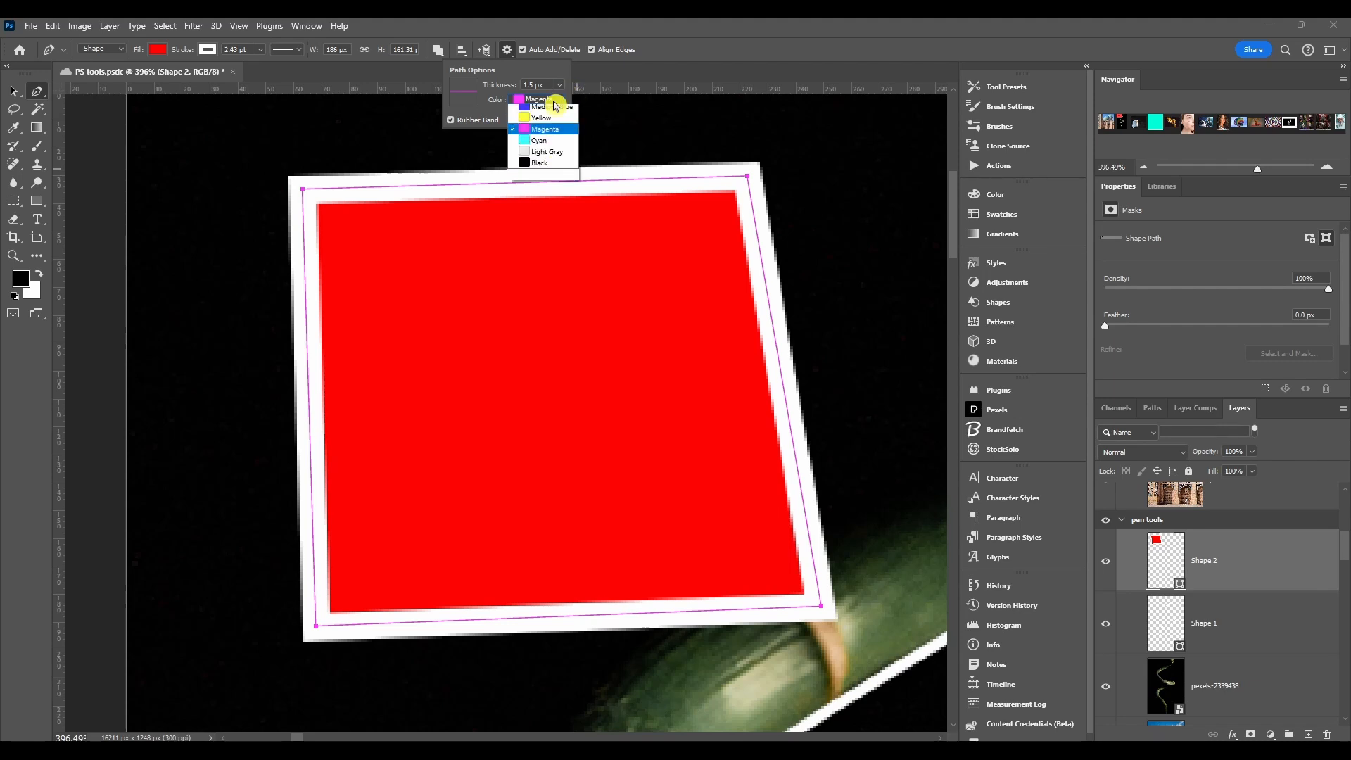
{"action": "left_click", "coordinate": [559, 113]}
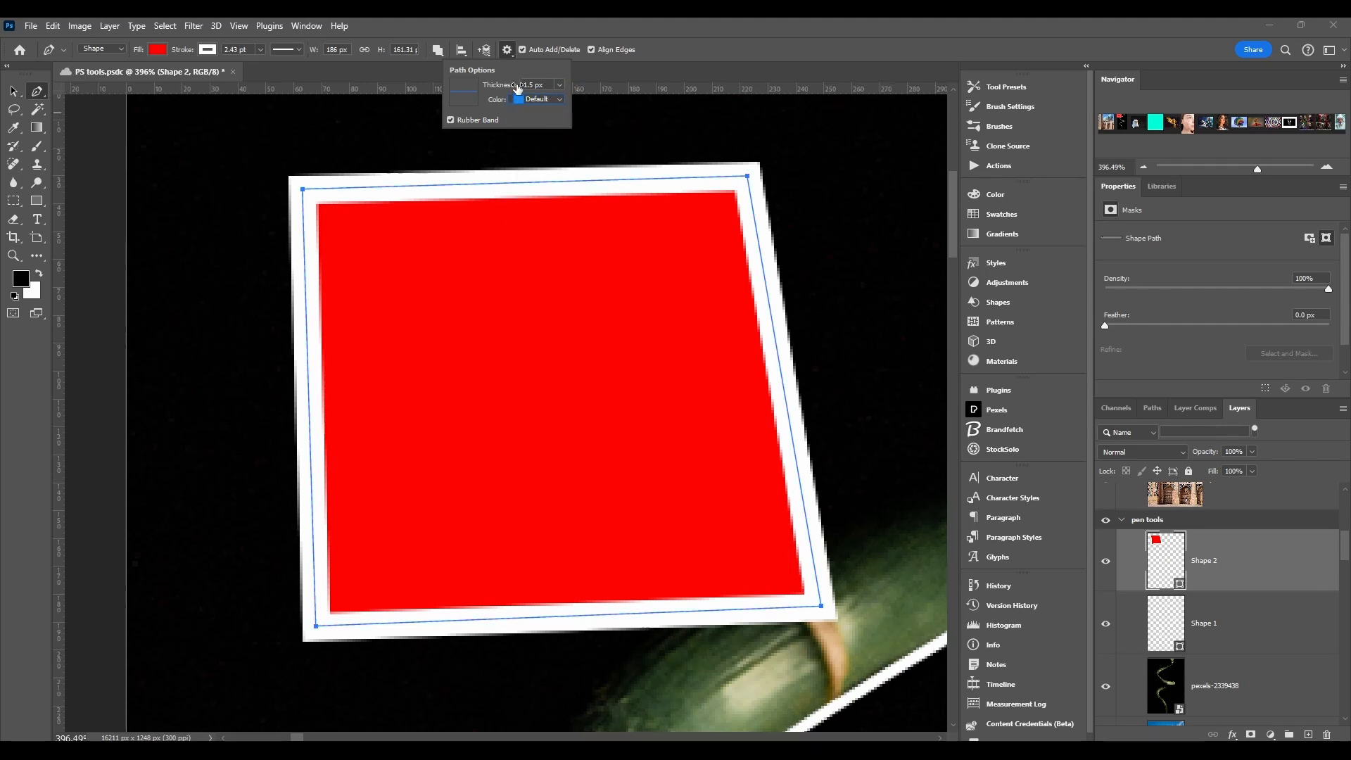
{"action": "left_click", "coordinate": [560, 87]}
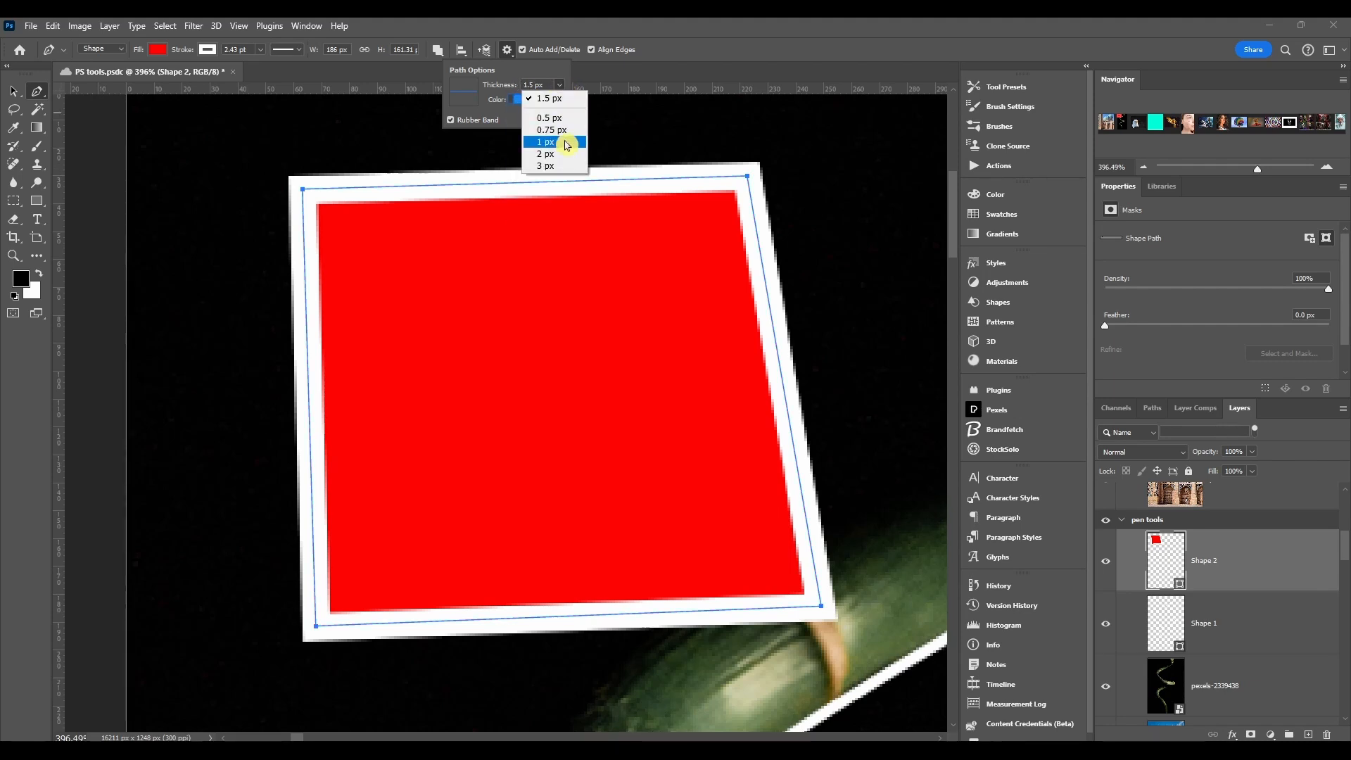
{"action": "left_click", "coordinate": [561, 136]}
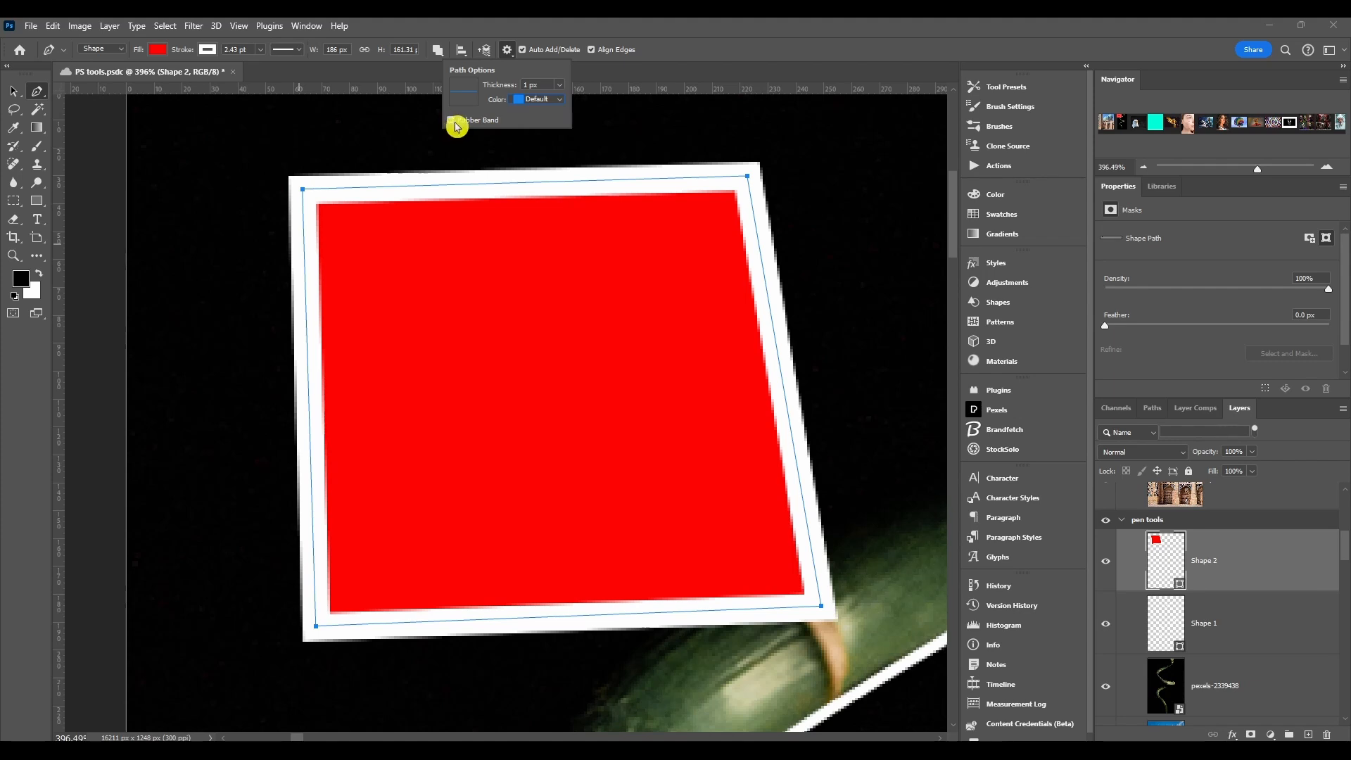
- Try drawing a straight path segment above the red shape with Rubber Band enabled, and undo its second point
{"action": "left_click", "coordinate": [216, 134]}
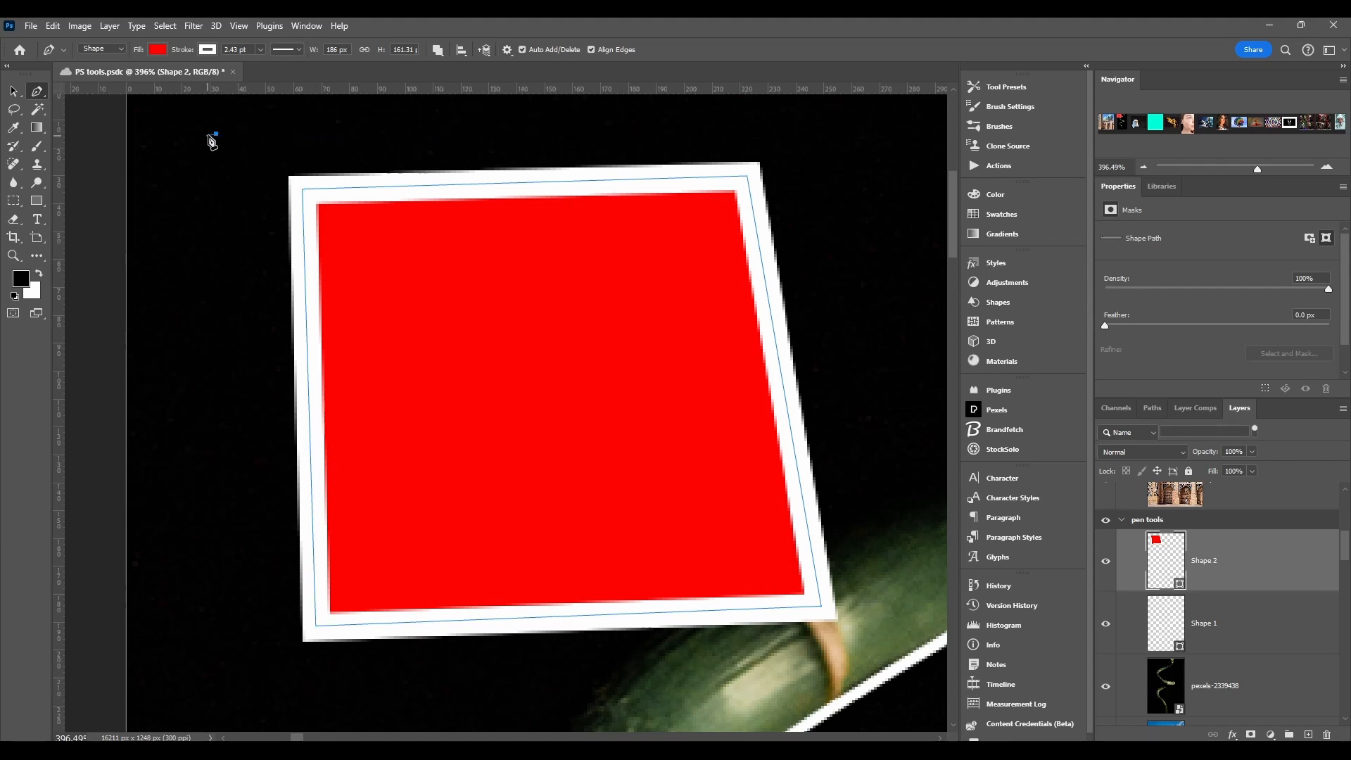
{"action": "left_click", "coordinate": [420, 134]}
{"action": "key", "text": "ctrl+z"}
- Turn off Rubber Band, try drawing a small triangle beside the red shape's upper-left corner, and undo its added points
{"action": "left_click", "coordinate": [508, 53]}
{"action": "left_click", "coordinate": [452, 120]}
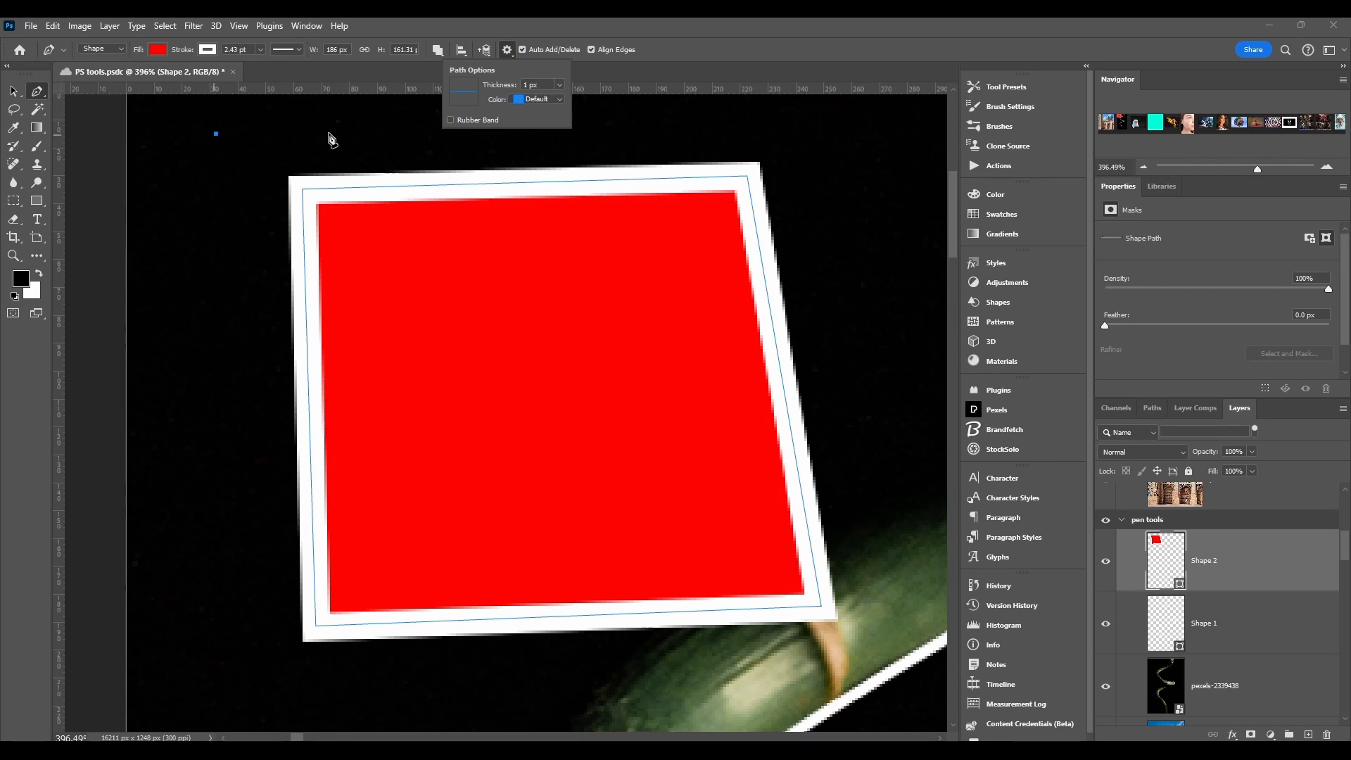
{"action": "left_click", "coordinate": [331, 131]}
{"action": "left_click", "coordinate": [224, 229]}
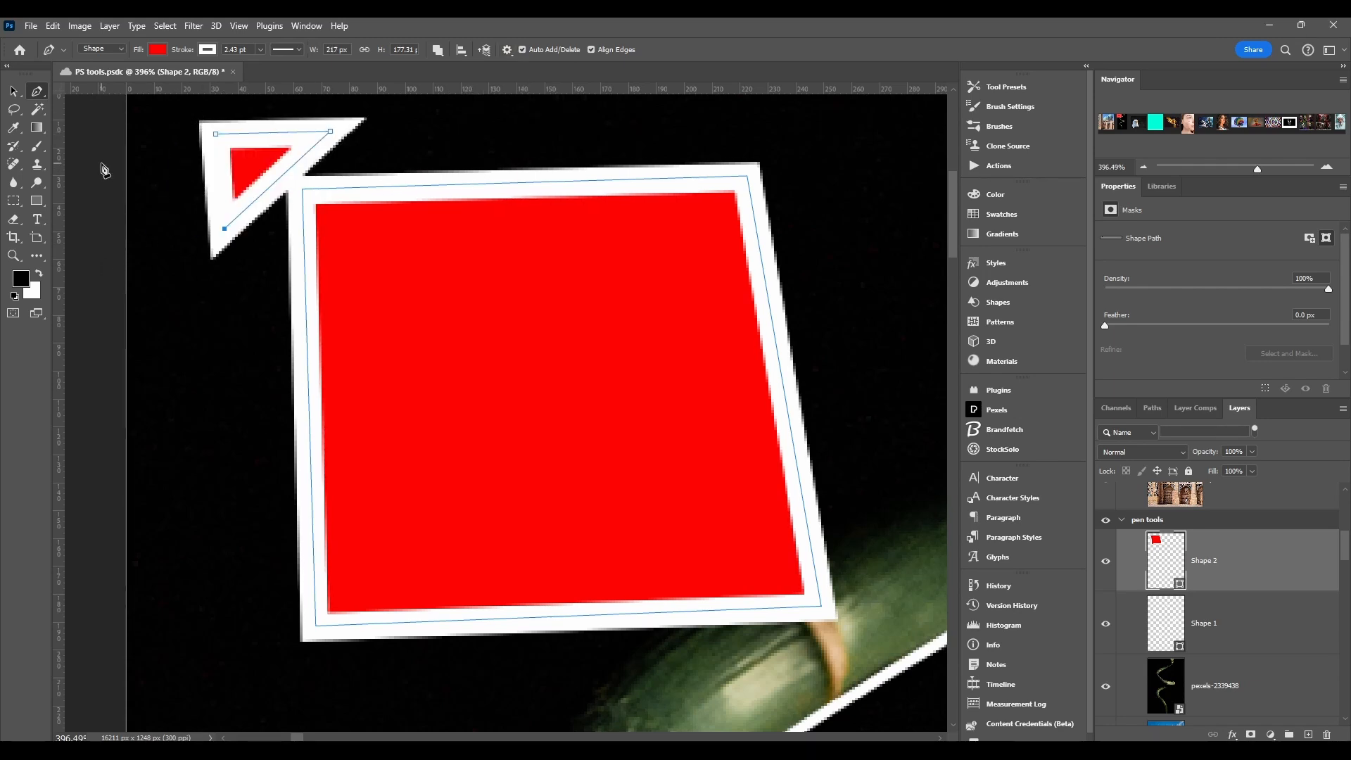
{"action": "key", "text": "ctrl+z"}
{"action": "key", "text": "ctrl+z"}
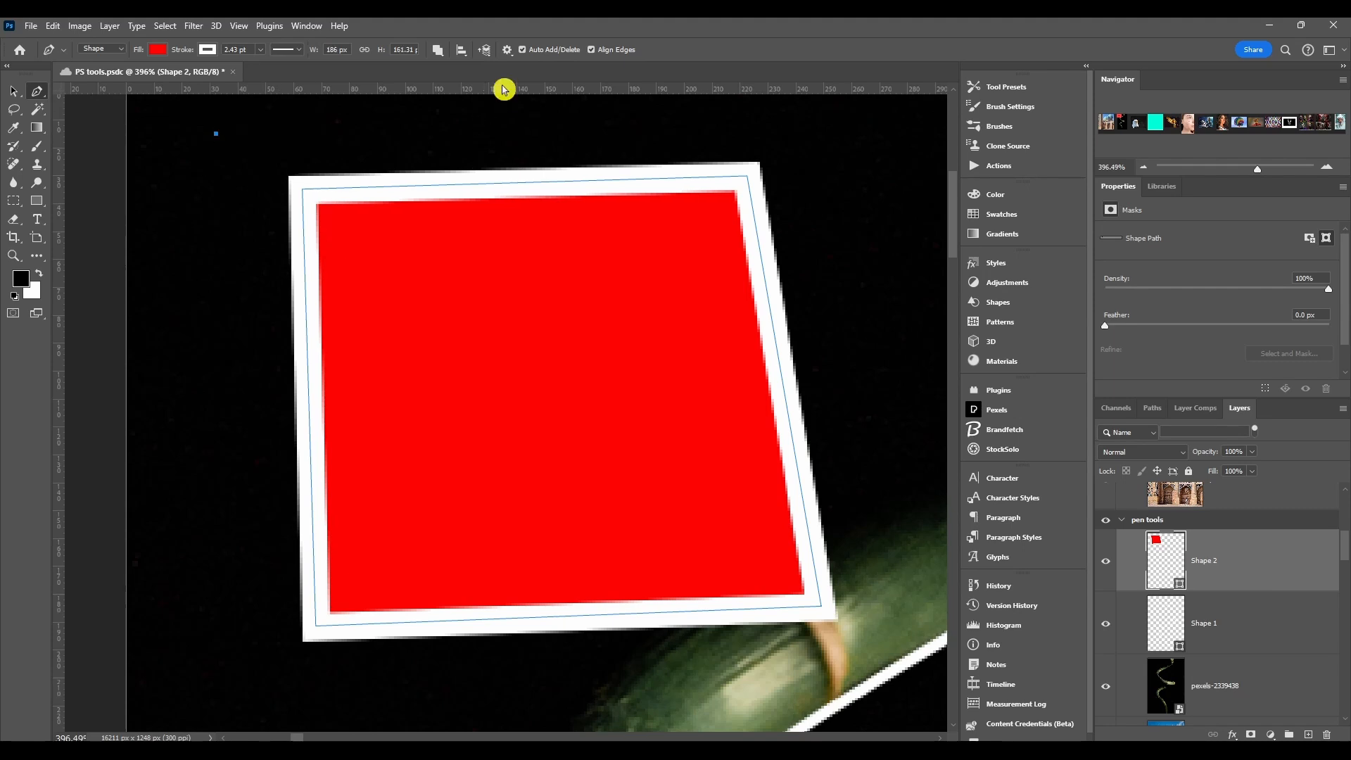
- Turn Rubber Band back on and preview the next path segment from the starting anchor
{"action": "left_click", "coordinate": [507, 50]}
{"action": "left_click", "coordinate": [451, 120]}
{"action": "left_click_drag", "start_coordinate": [263, 142], "coordinate": [280, 181]}
- Switch the Pen tool from Shape to Path mode and review its path options
{"action": "left_click", "coordinate": [100, 51]}
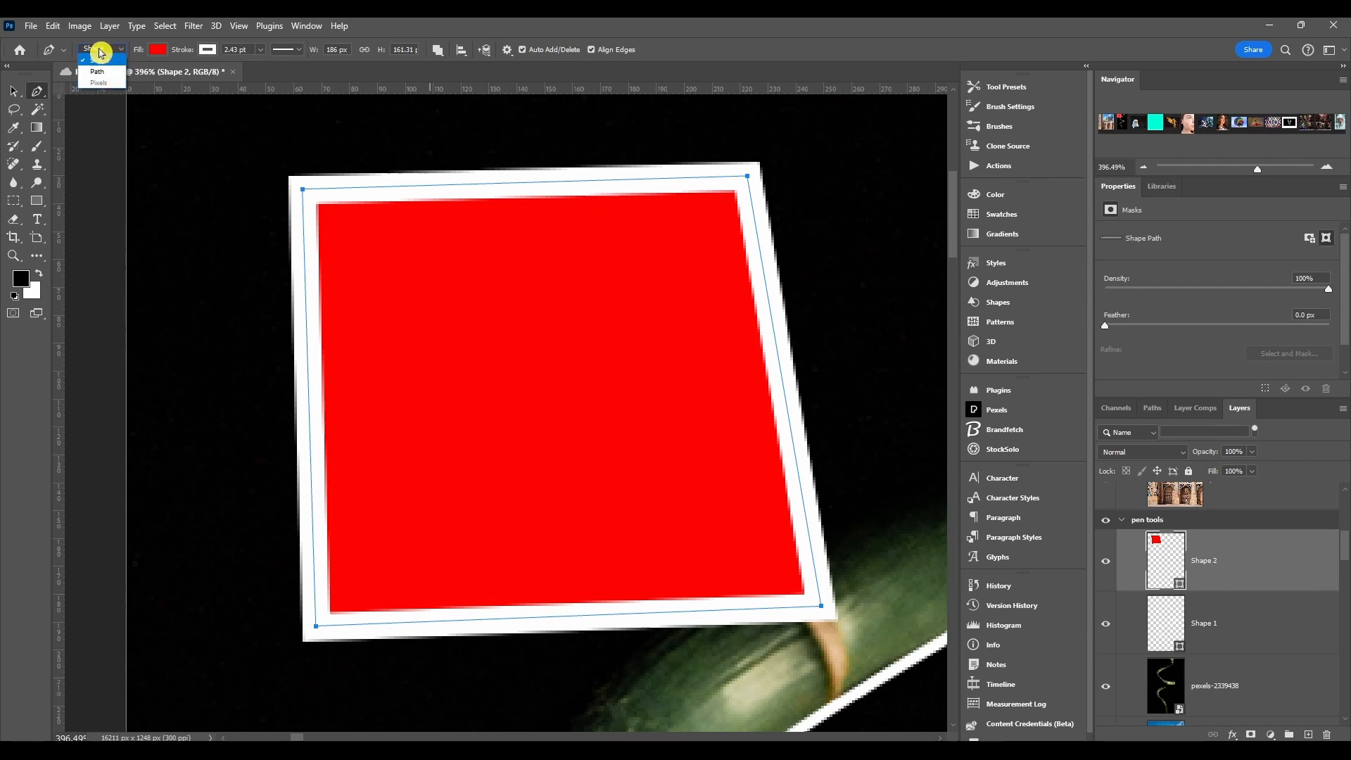
{"action": "left_click", "coordinate": [98, 76]}
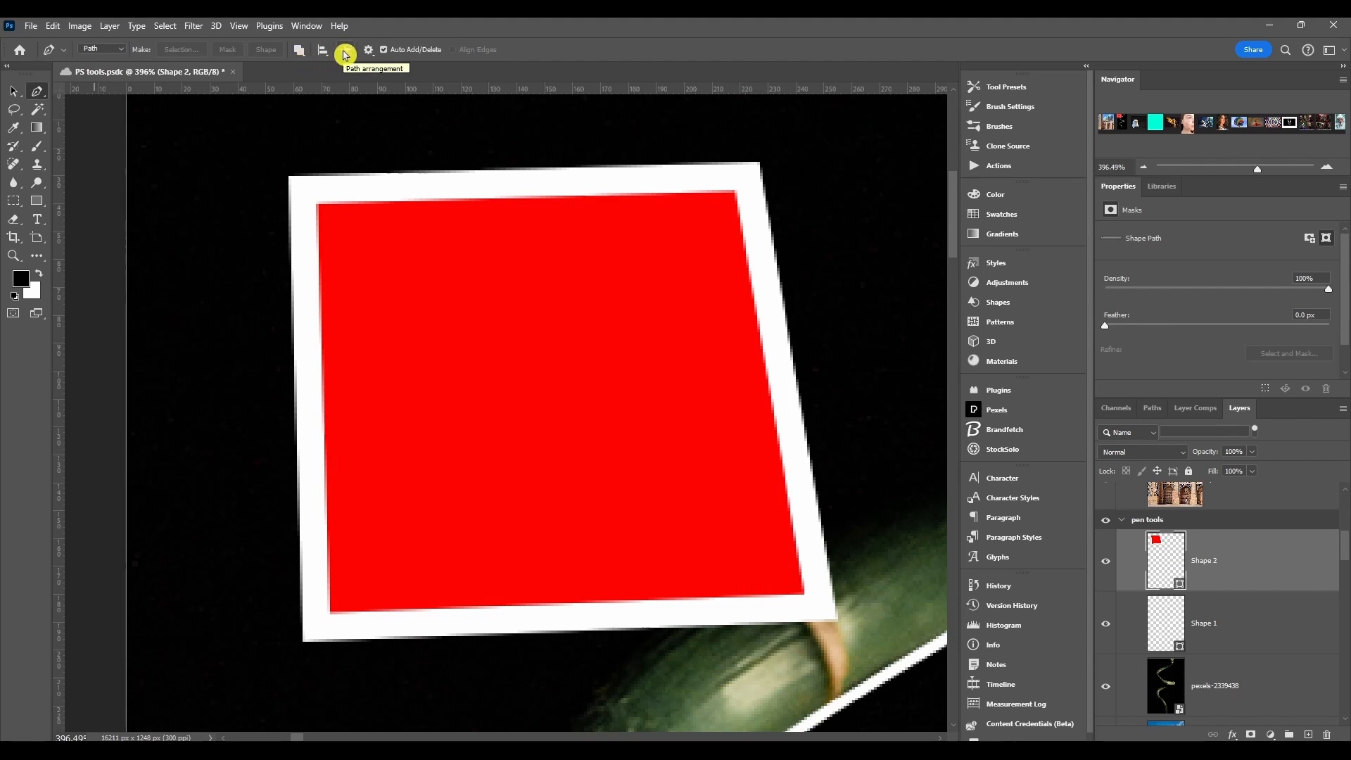
{"action": "left_click", "coordinate": [368, 50]}
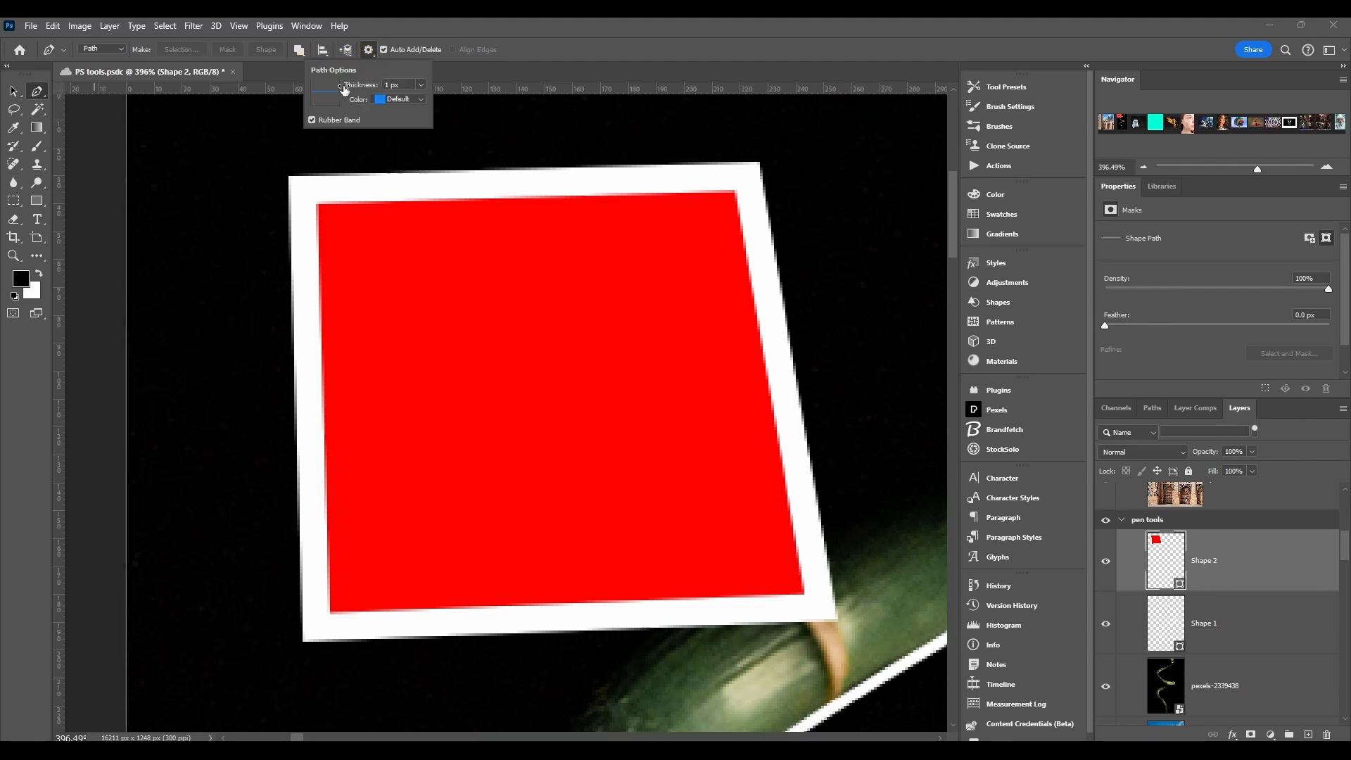
{"action": "left_click", "coordinate": [368, 51]}
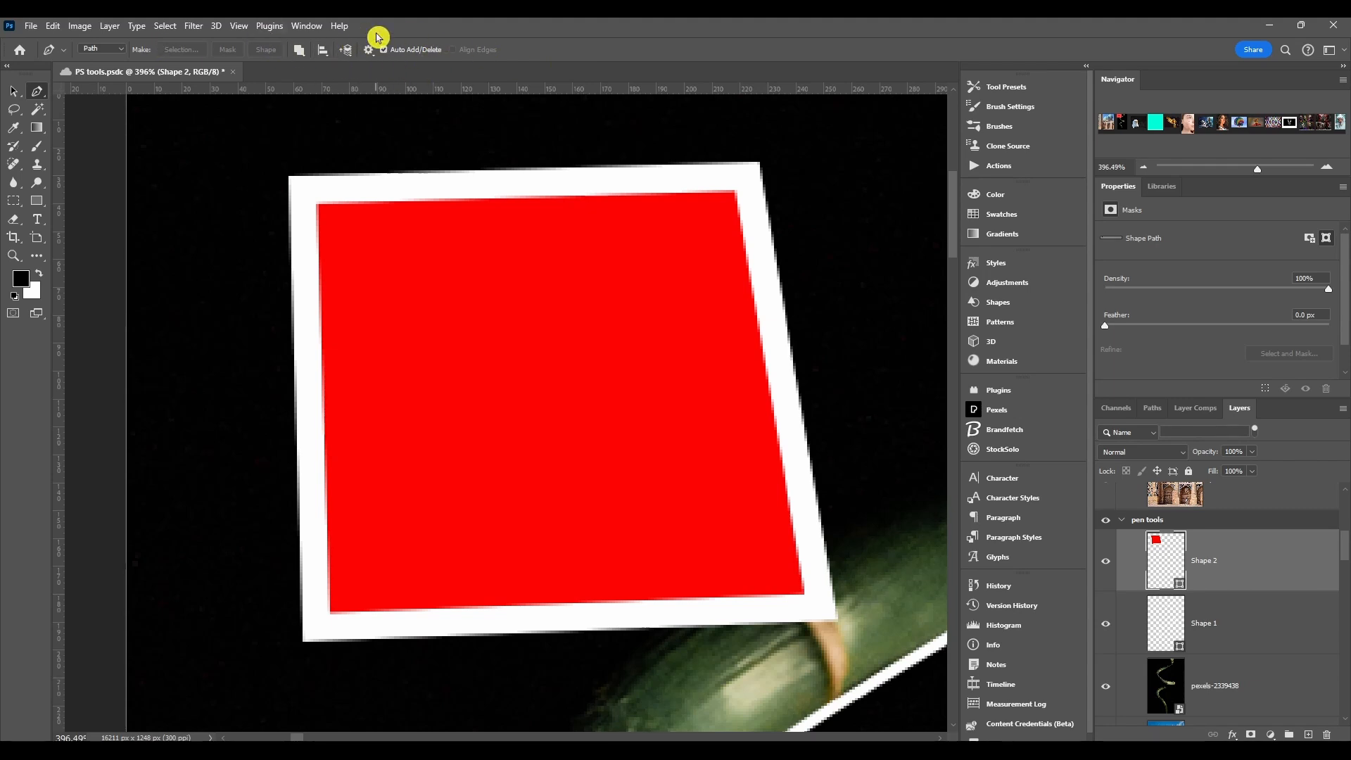
- Try converting a closed curved path, drawn in the black area beside the bamboo, into a new selection with 0 px feather
{"action": "scroll", "coordinate": [556, 380], "scroll_direction": "down", "scroll_amount": 5}
{"action": "left_click", "coordinate": [588, 306]}
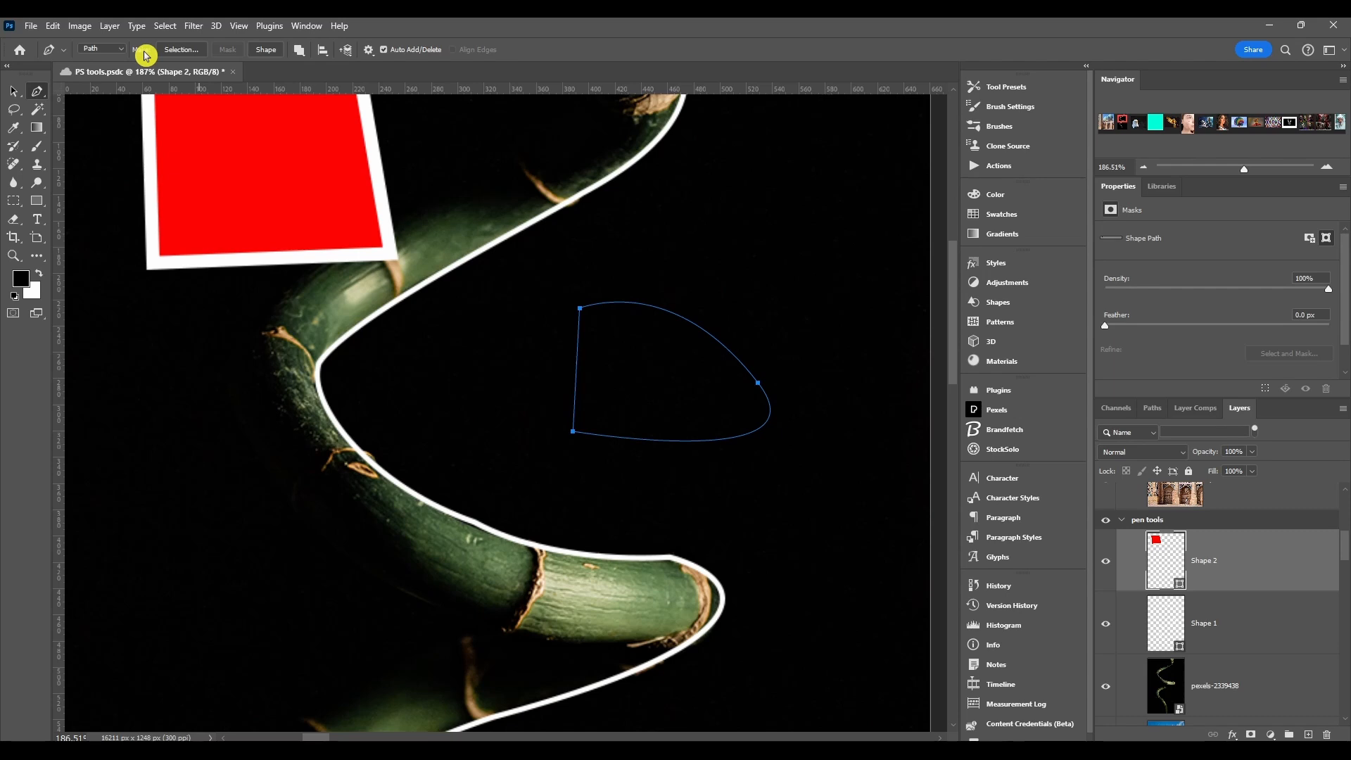
{"action": "left_click", "coordinate": [196, 53]}
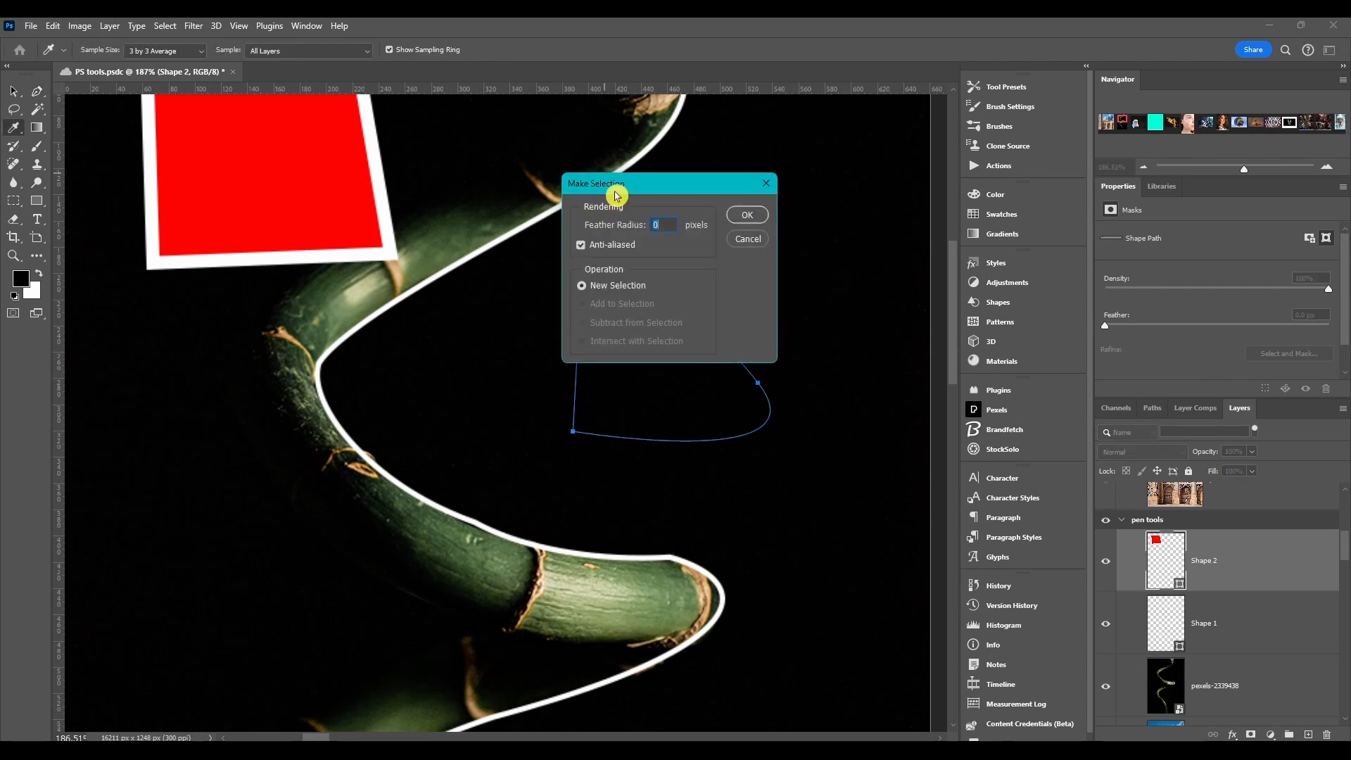
{"action": "left_click_drag", "start_coordinate": [617, 194], "coordinate": [356, 256]}
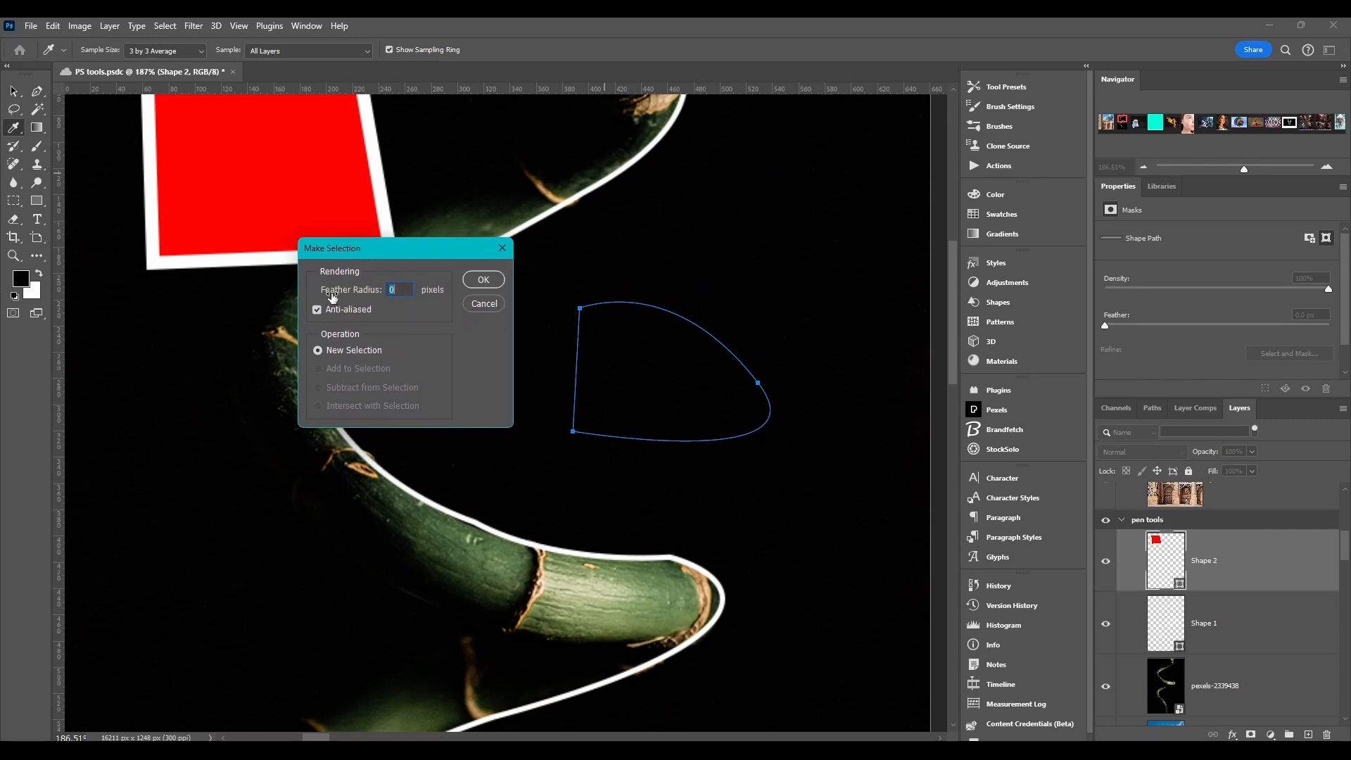
{"action": "left_click", "coordinate": [318, 312]}
{"action": "left_click", "coordinate": [483, 280]}
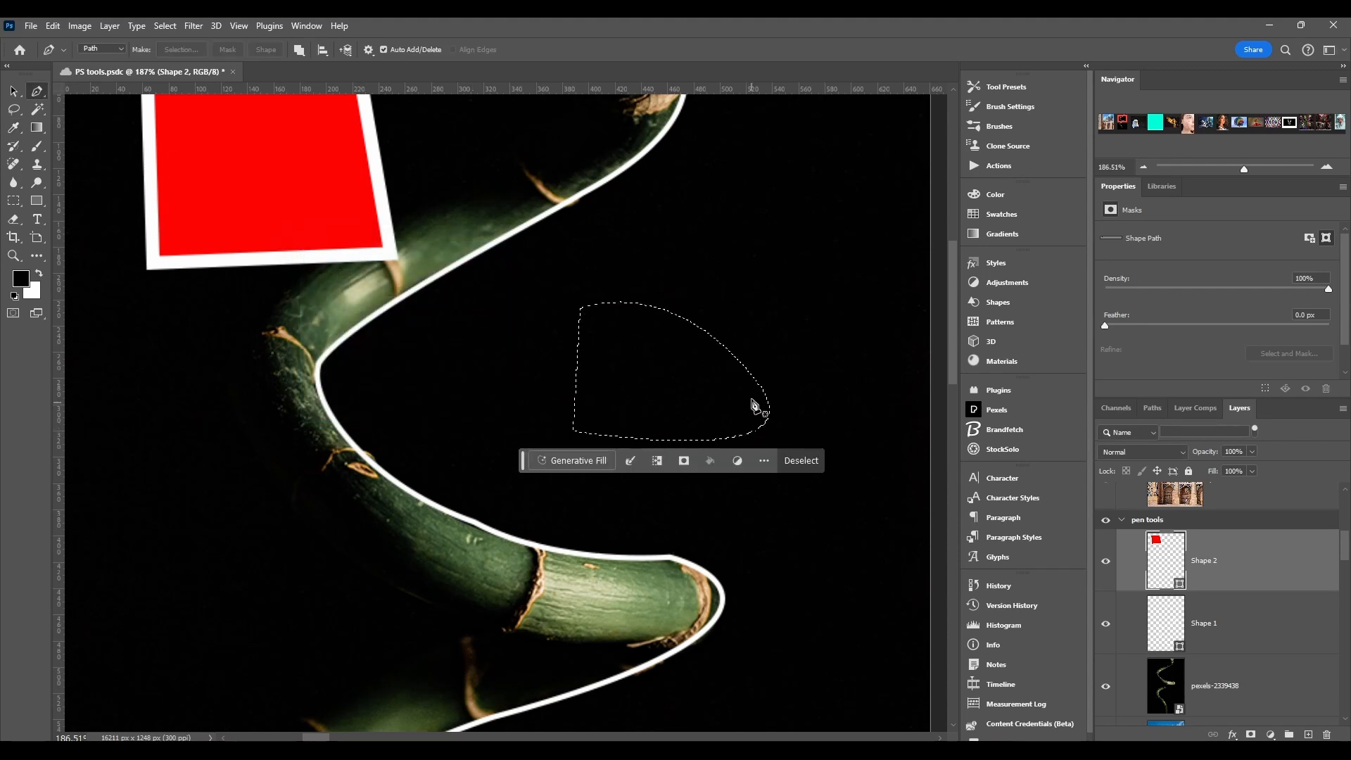
{"action": "key", "text": "ctrl+z"}
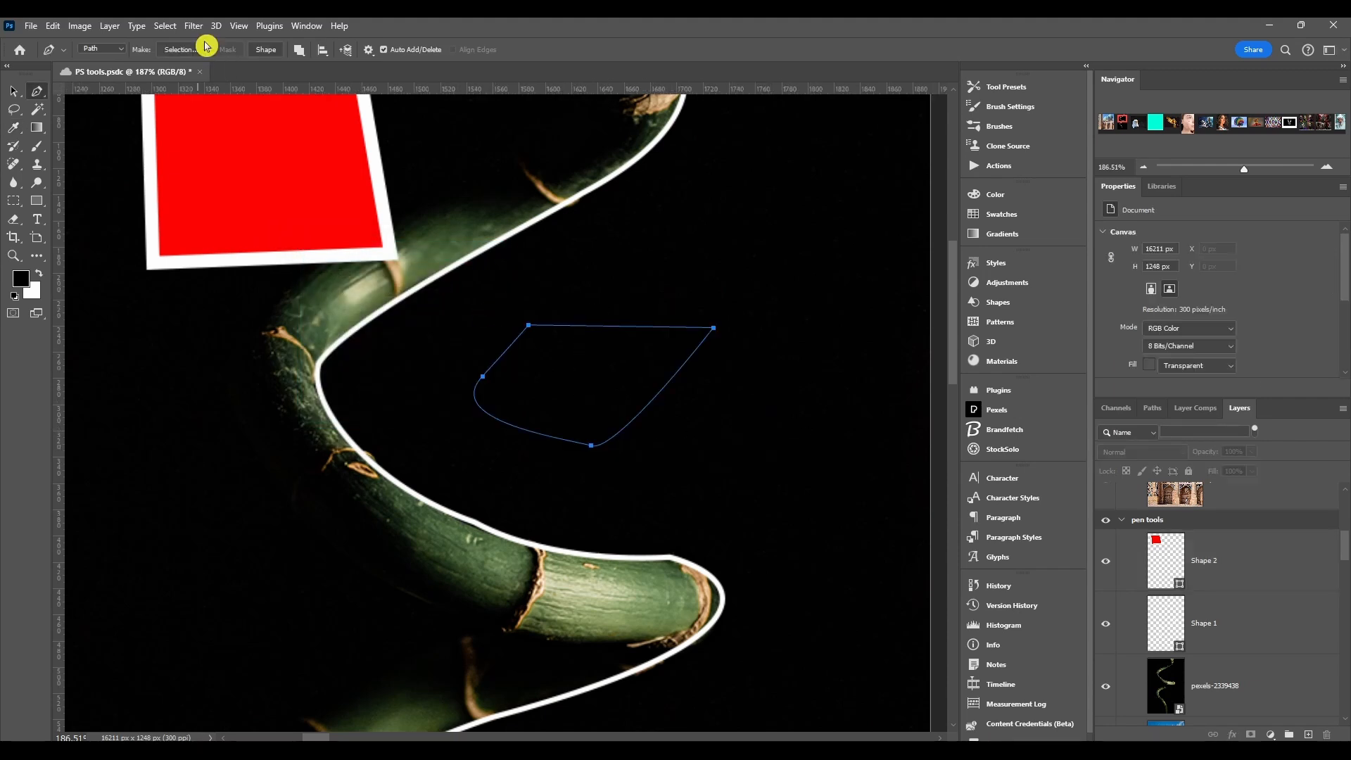
- Create a vector mask on the pexels-161101 church layer from the path drawn around the pediment
{"action": "left_click", "coordinate": [268, 51]}
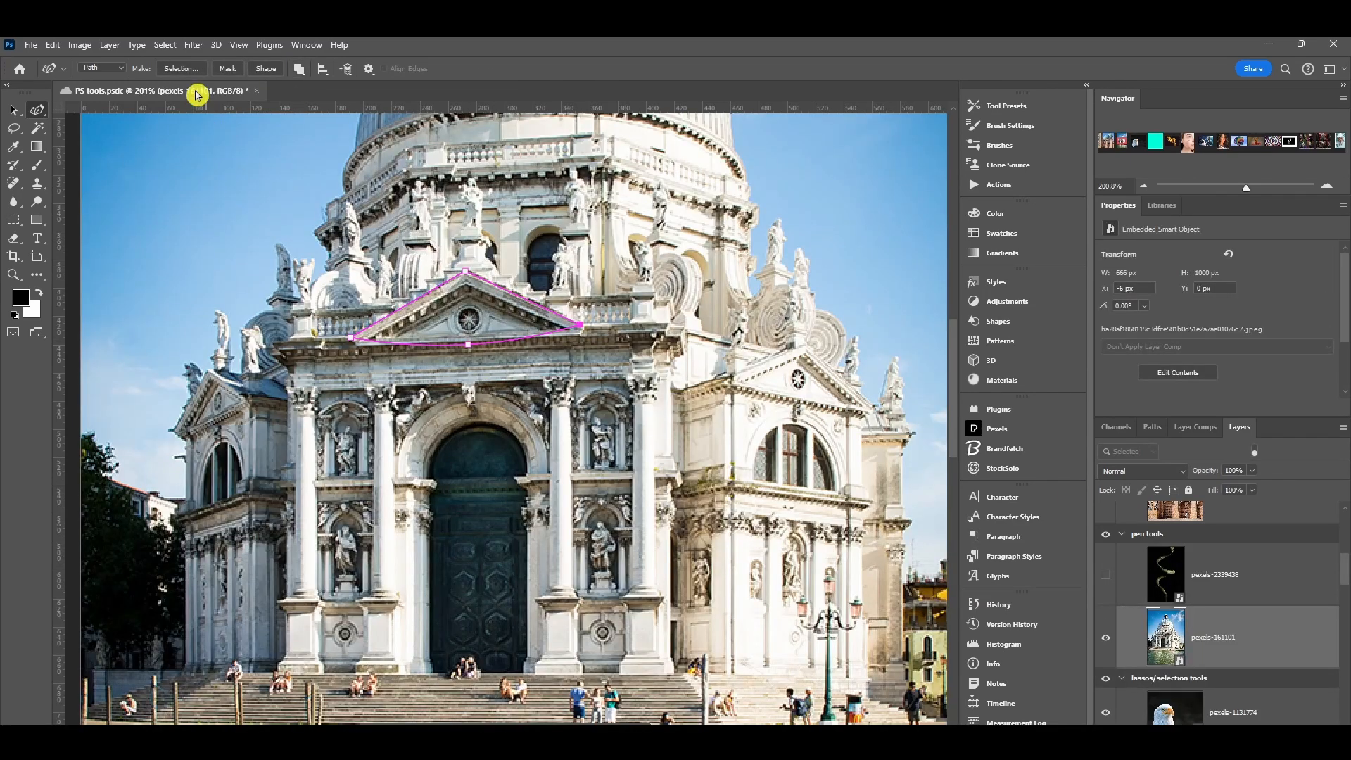
{"action": "left_click", "coordinate": [233, 73]}
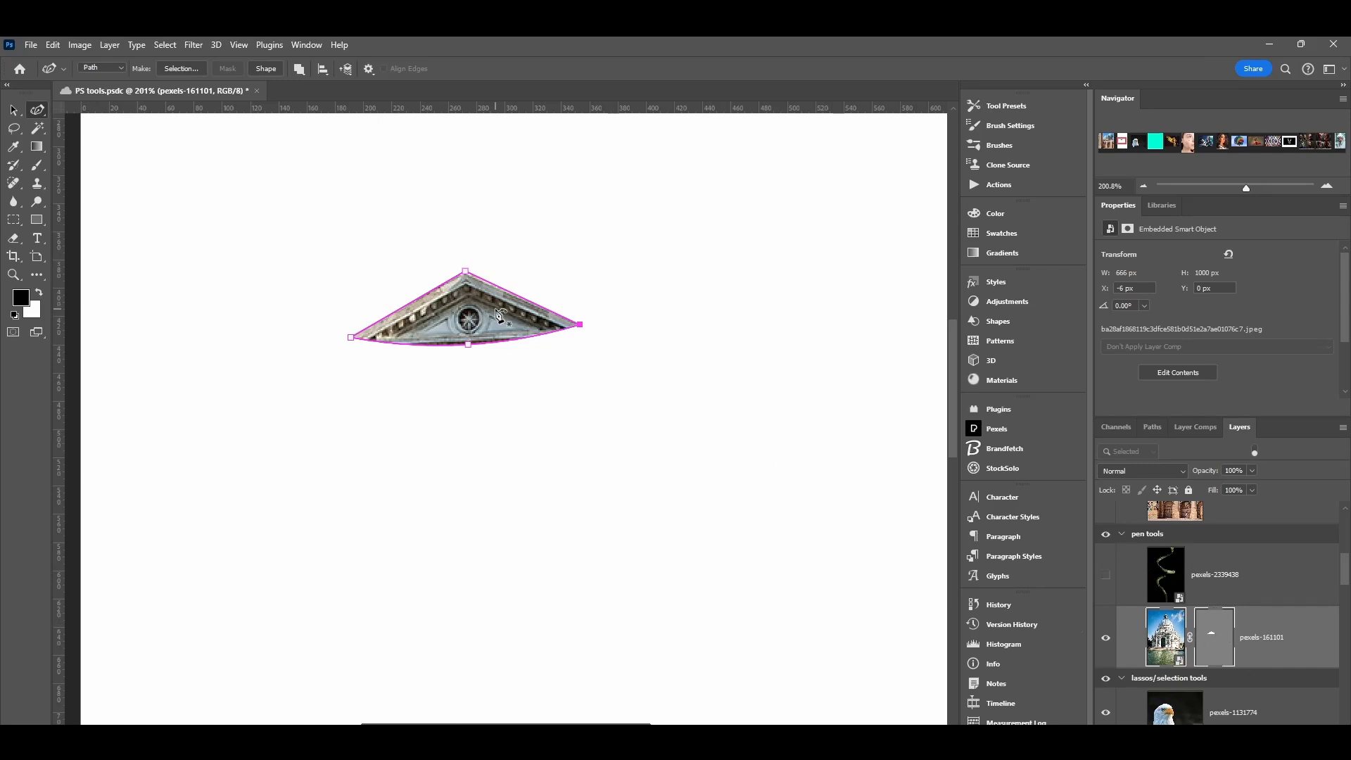
{"action": "key", "text": "Escape"}
- Reshape the church layer's vector mask by moving its apex, bottom and right anchor points outward
{"action": "left_click_drag", "start_coordinate": [465, 272], "coordinate": [431, 209]}
{"action": "left_click_drag", "start_coordinate": [481, 352], "coordinate": [486, 410]}
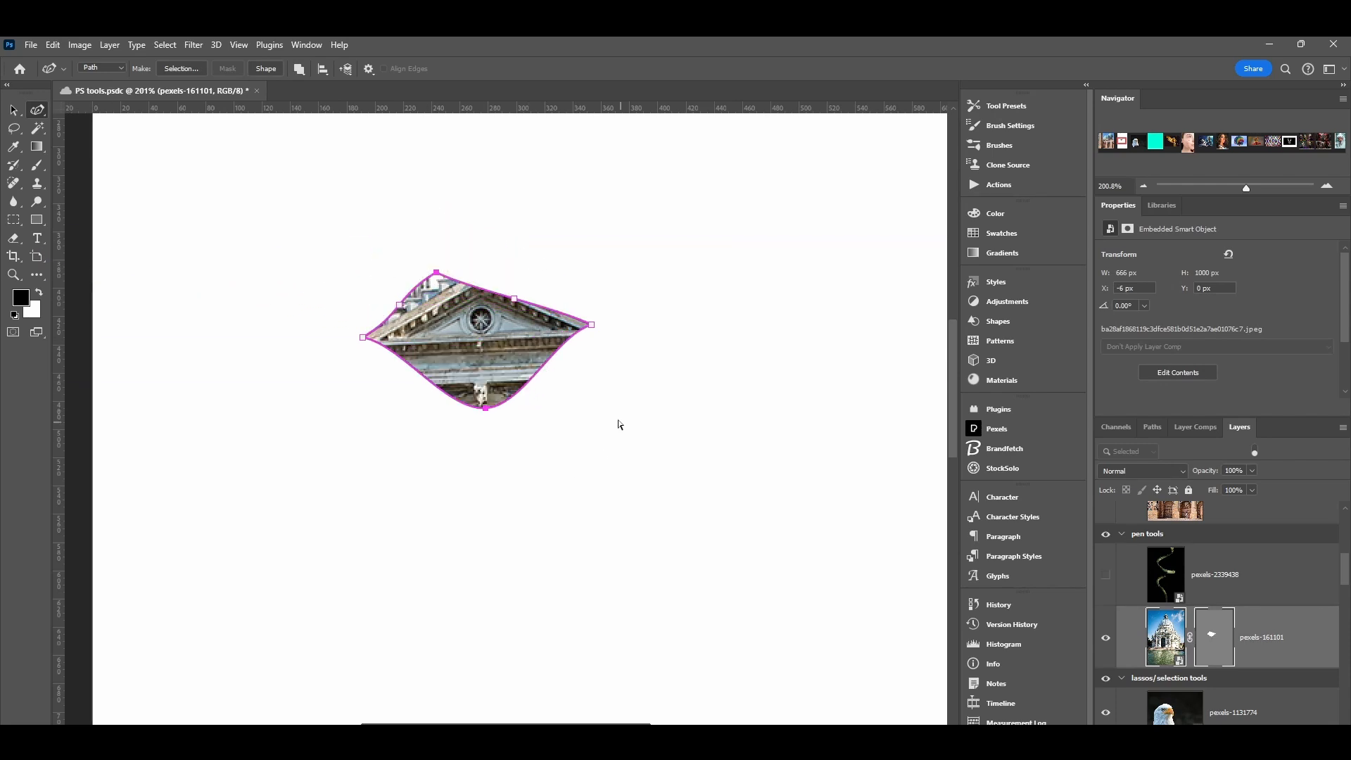
{"action": "left_click_drag", "start_coordinate": [592, 326], "coordinate": [633, 291]}
- Convert the vector mask's right, bottom and left-edge anchor points to corners
{"action": "left_click", "coordinate": [555, 267]}
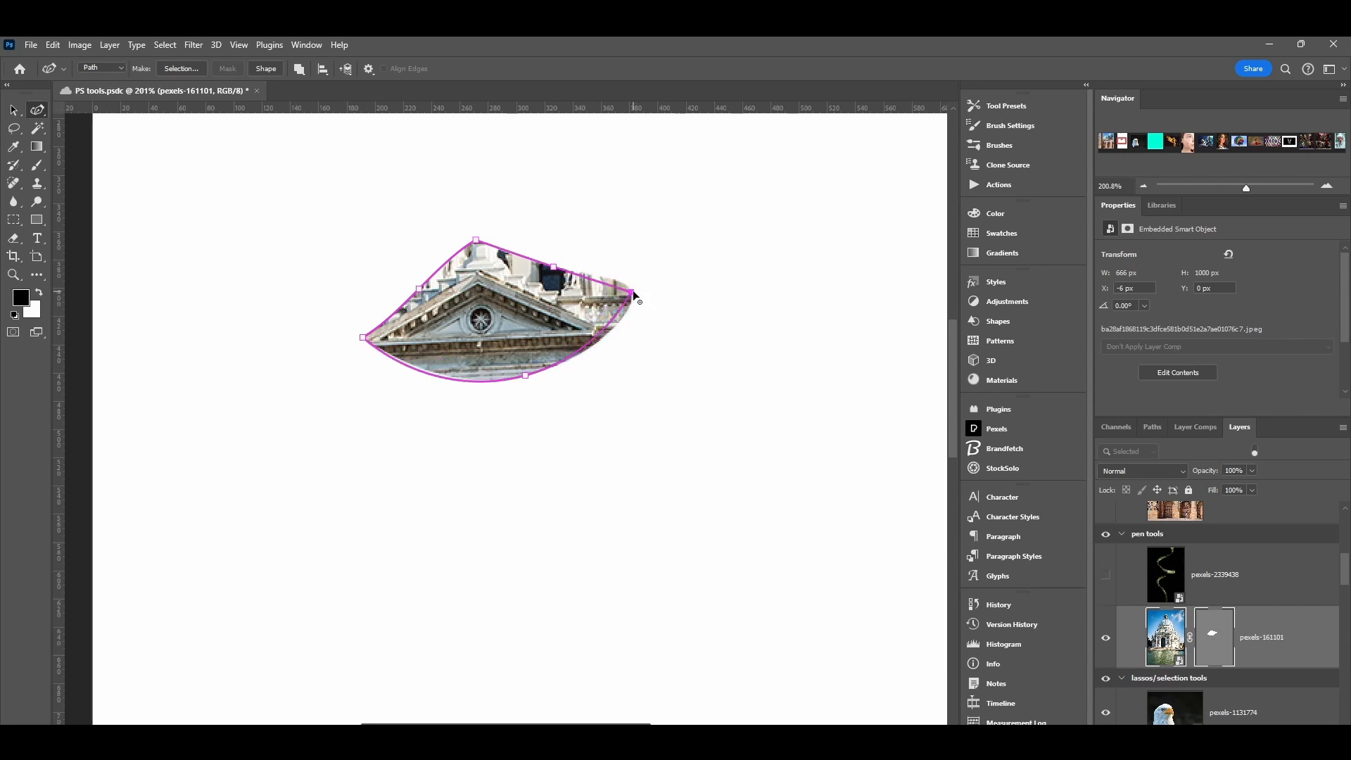
{"action": "left_click", "coordinate": [632, 291]}
{"action": "left_click", "coordinate": [526, 377]}
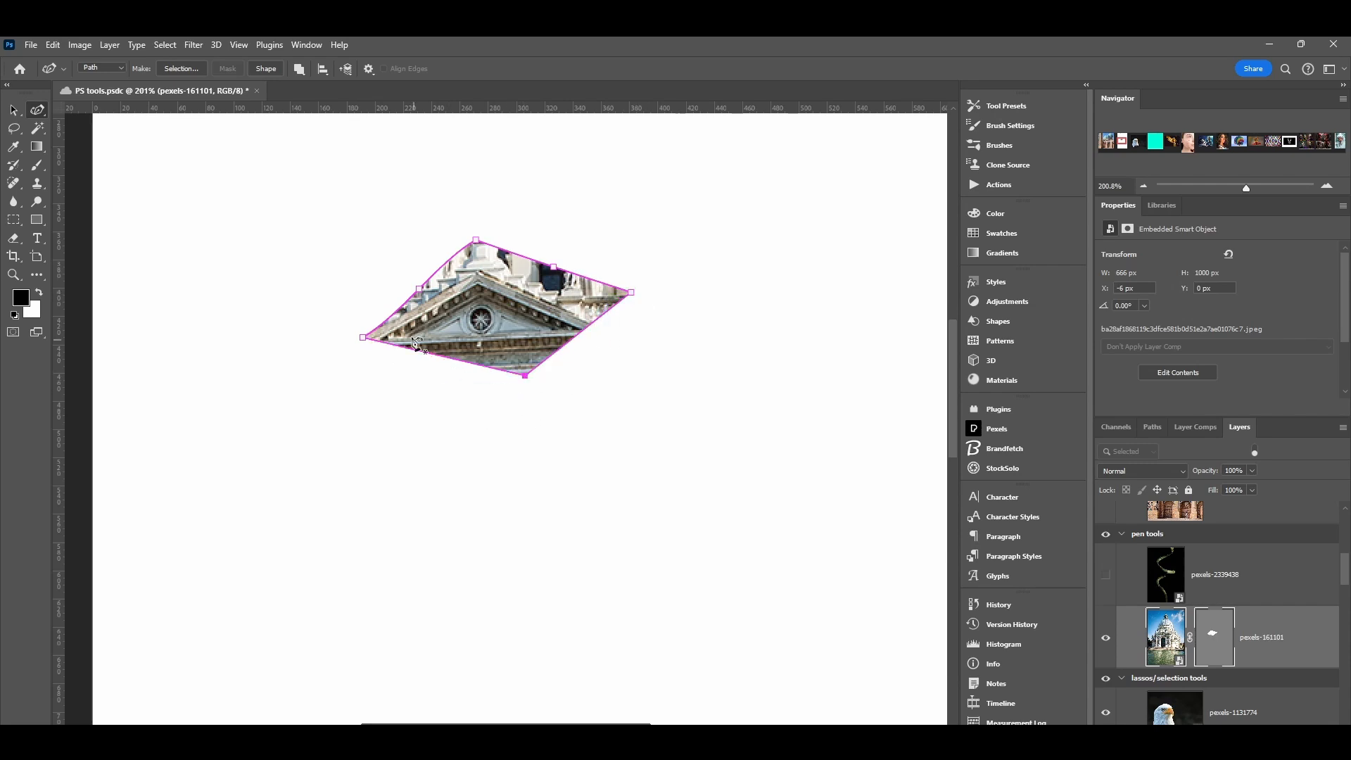
{"action": "left_click", "coordinate": [419, 289]}
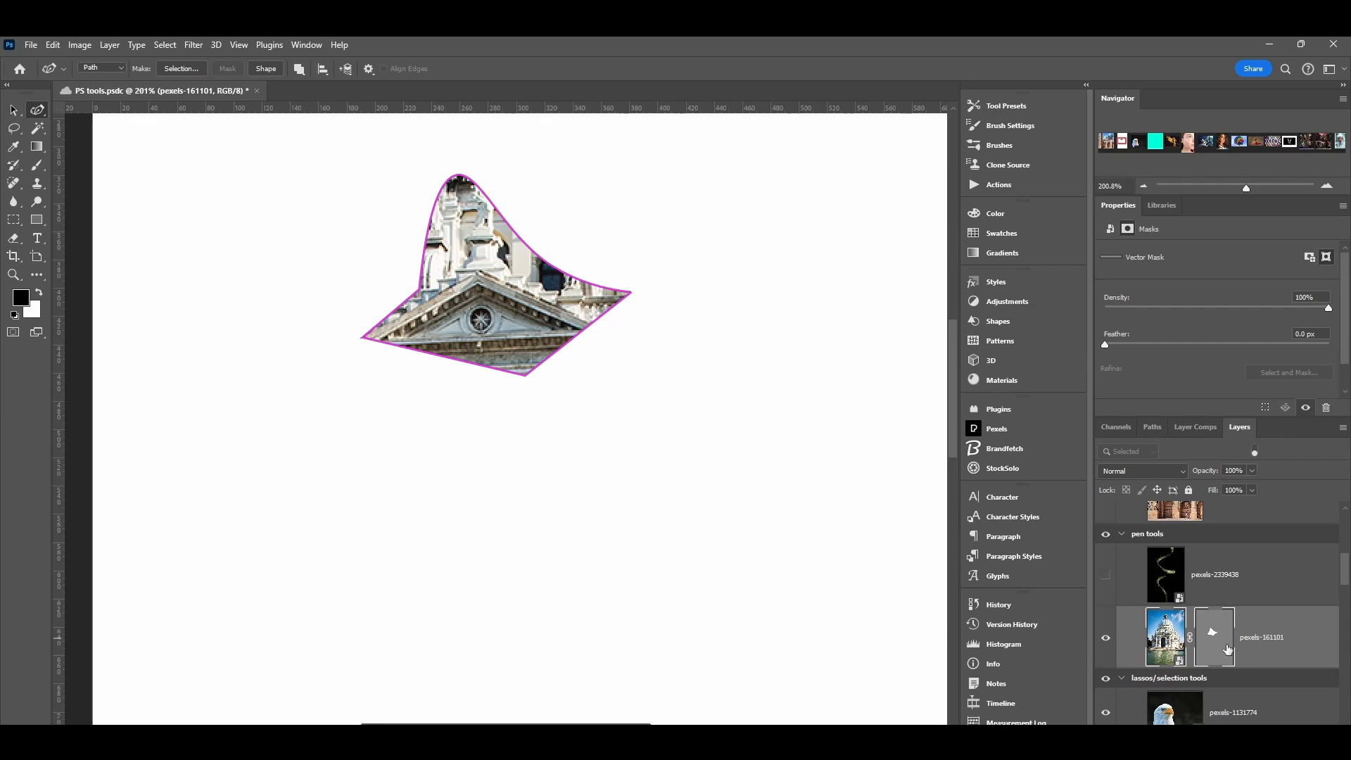
{"action": "left_click", "coordinate": [1152, 428]}
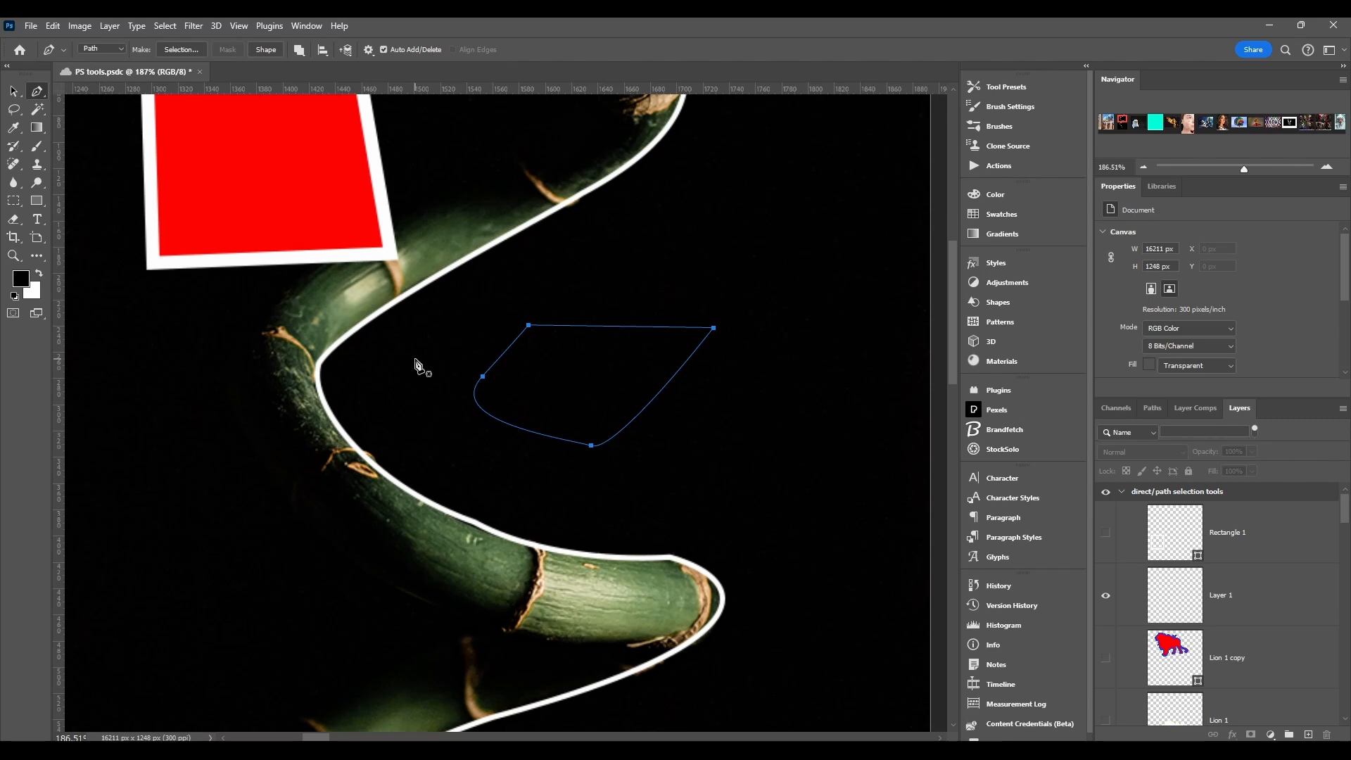
{"action": "scroll", "coordinate": [498, 431], "scroll_direction": "down", "scroll_amount": 4}
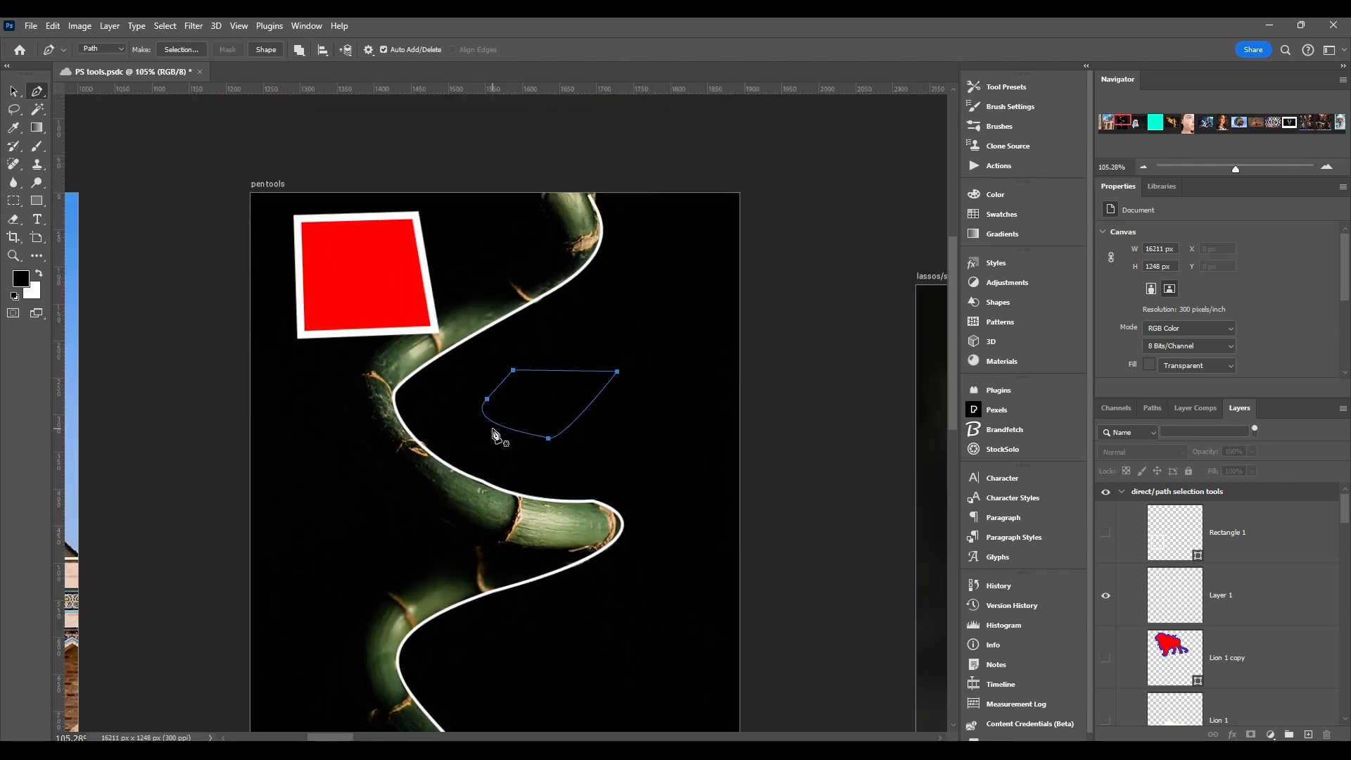
{"action": "left_click_drag", "start_coordinate": [537, 499], "coordinate": [548, 461]}
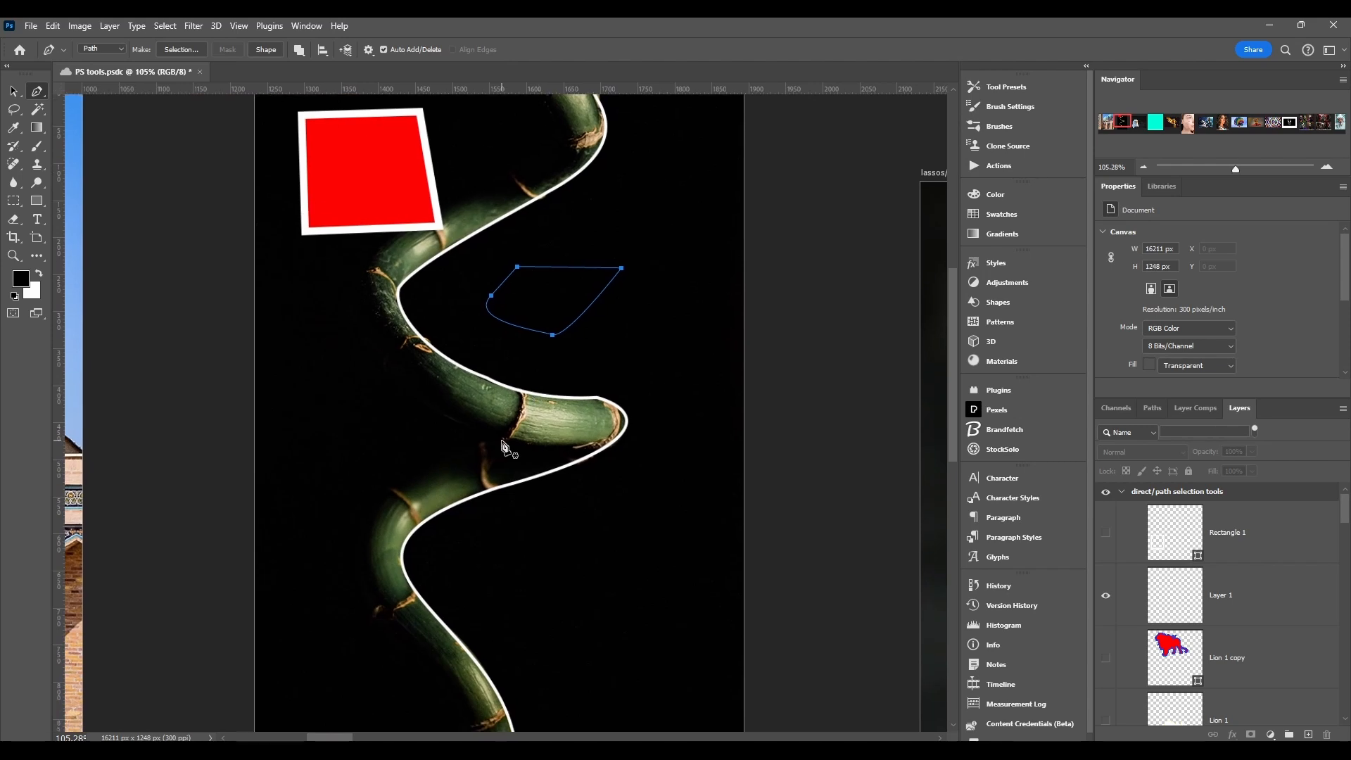